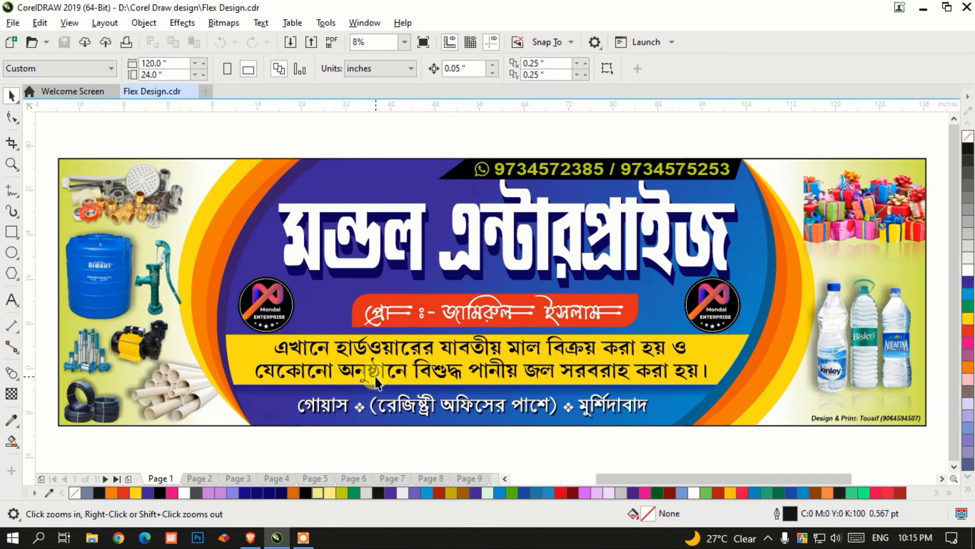
Step: Look through the existing banner designs from page 1 to page 10
{"action": "key", "text": "Page_Down"}
{"action": "key", "text": "Page_Down"}
{"action": "key", "text": "Page_Down"}
{"action": "key", "text": "Page_Down"}
{"action": "key", "text": "Page_Down"}
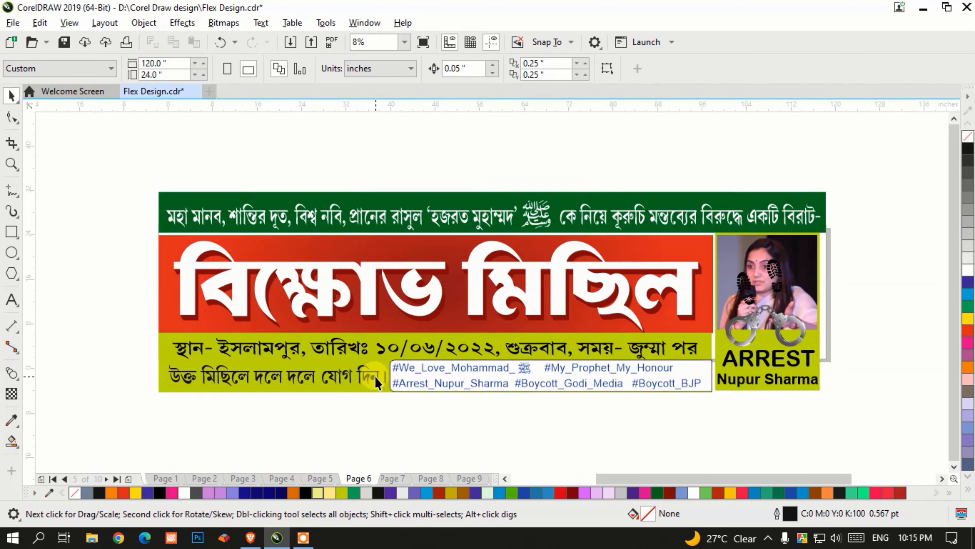
{"action": "key", "text": "Page_Down"}
{"action": "key", "text": "Page_Down"}
{"action": "key", "text": "Page_Down"}
{"action": "key", "text": "Page_Down"}
{"action": "key", "text": "Page_Down"}
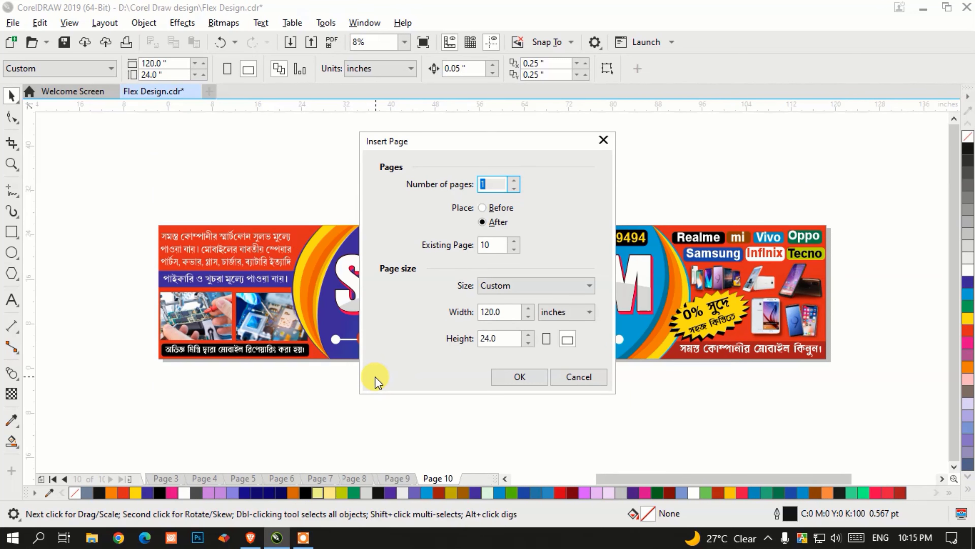
{"action": "left_click", "coordinate": [603, 139]}
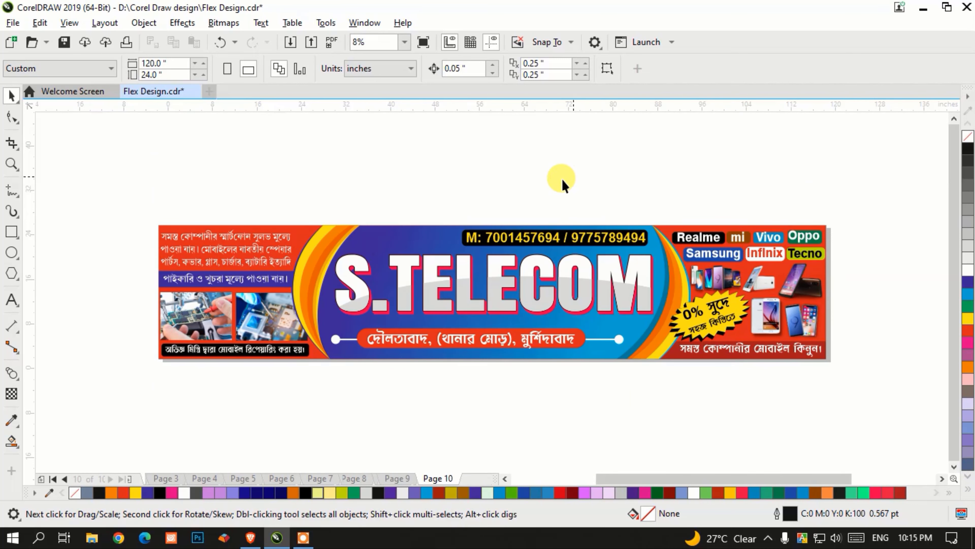
Step: Insert a blank page after page 10 and set its size to 60 inches wide by 24 inches high
{"action": "right_click", "coordinate": [438, 479]}
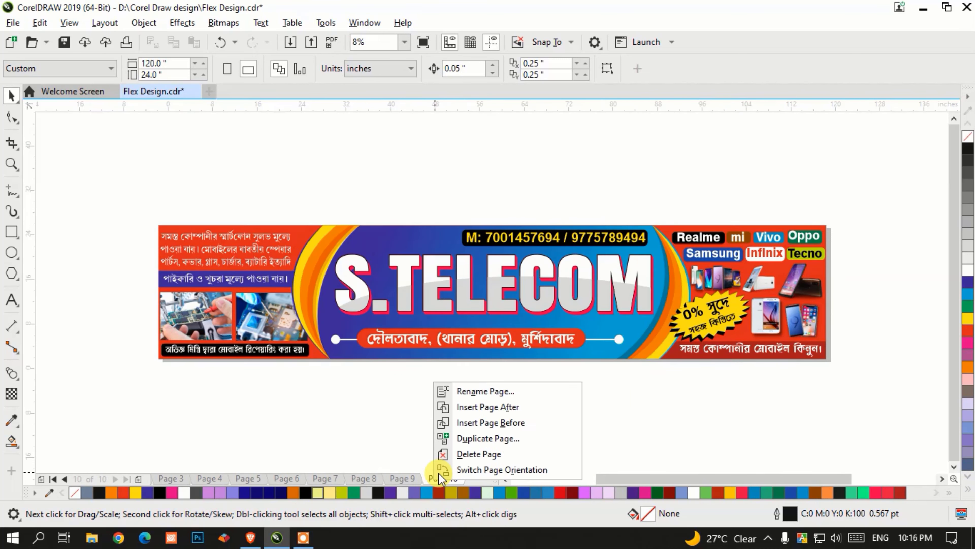
{"action": "left_click", "coordinate": [477, 406]}
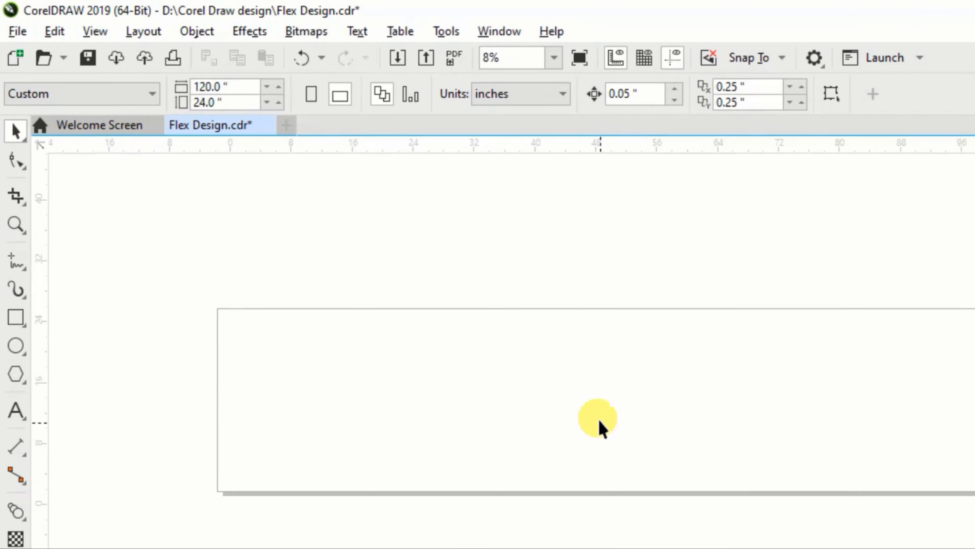
{"action": "left_click_drag", "start_coordinate": [392, 137], "coordinate": [294, 137]}
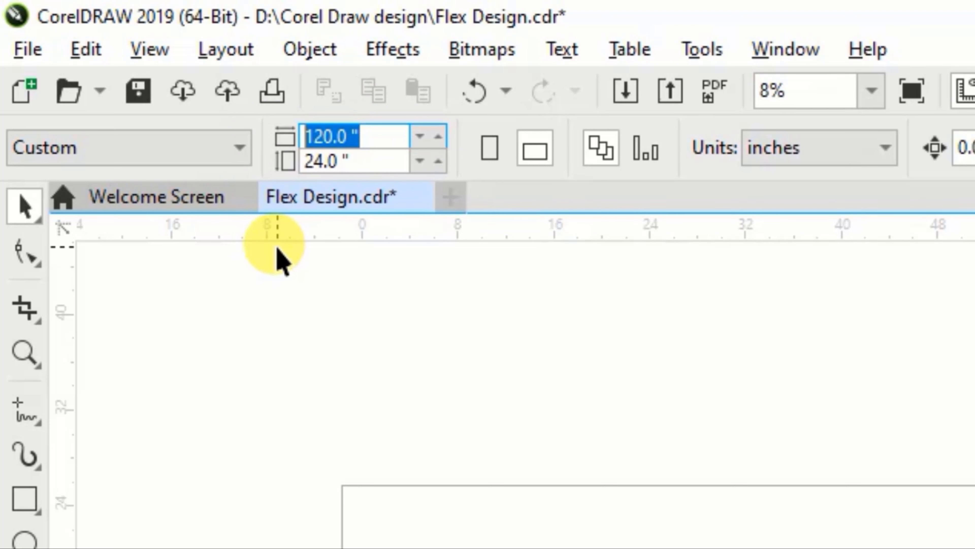
{"action": "type", "text": "60"}
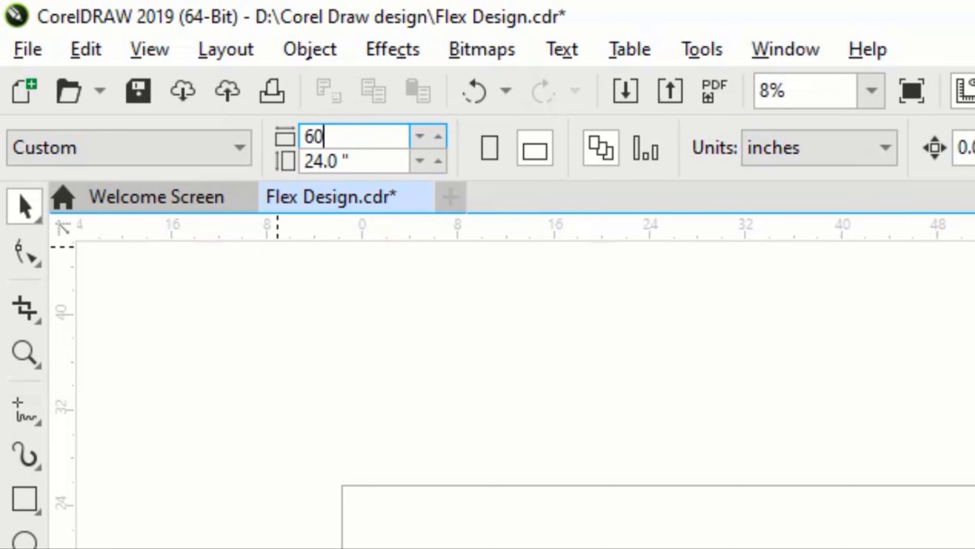
{"action": "key", "text": "Tab"}
{"action": "type", "text": "2"}
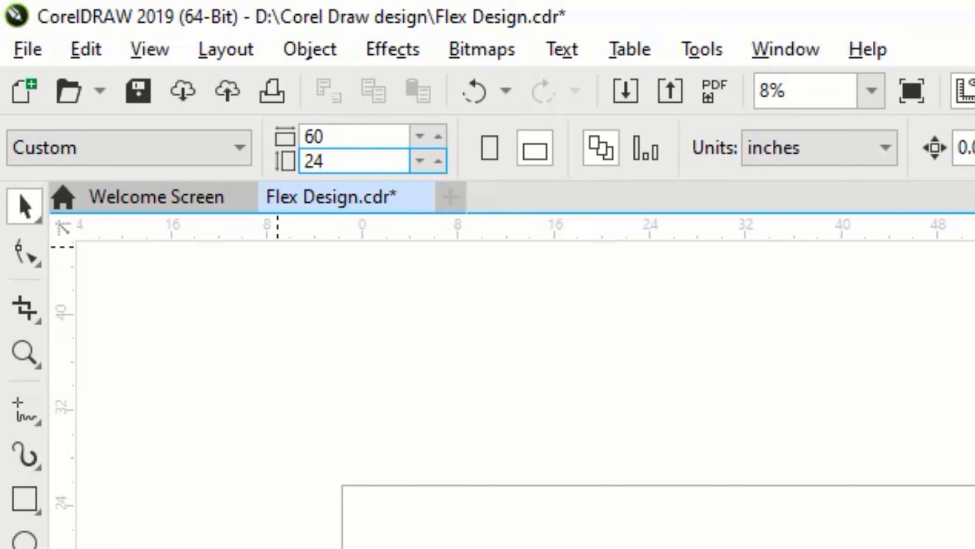
{"action": "type", "text": "4"}
{"action": "key", "text": "Return"}
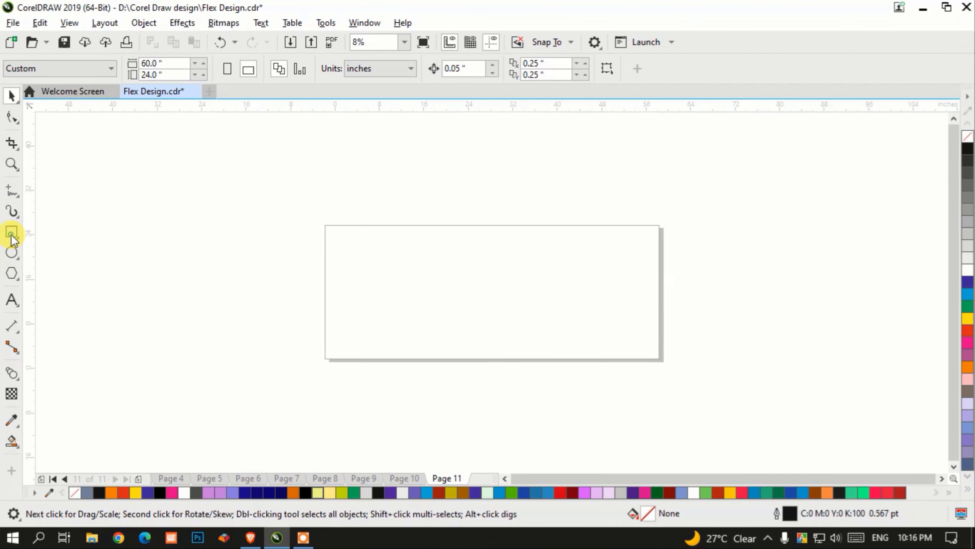
Step: Create a rectangle covering the whole page and fill it with red
{"action": "double_click", "coordinate": [12, 232]}
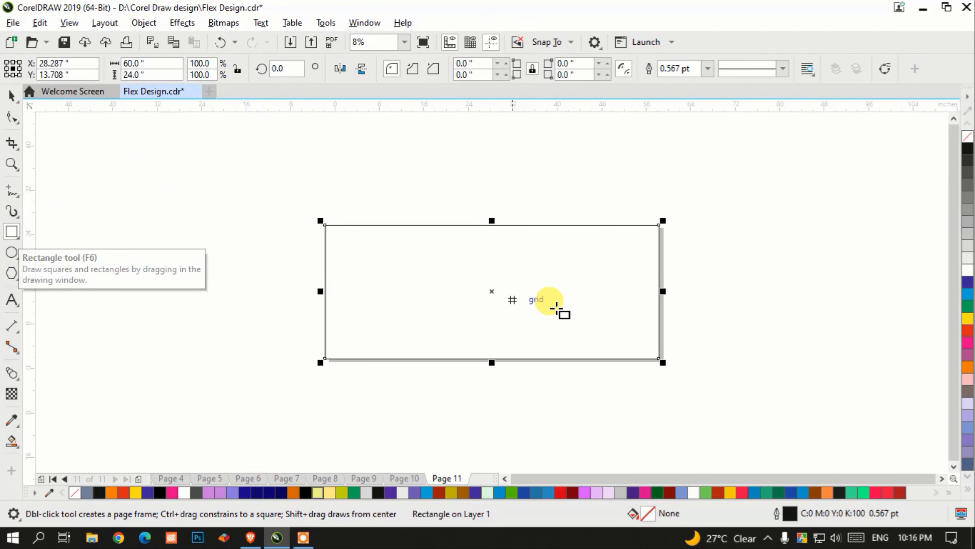
{"action": "left_click", "coordinate": [969, 337]}
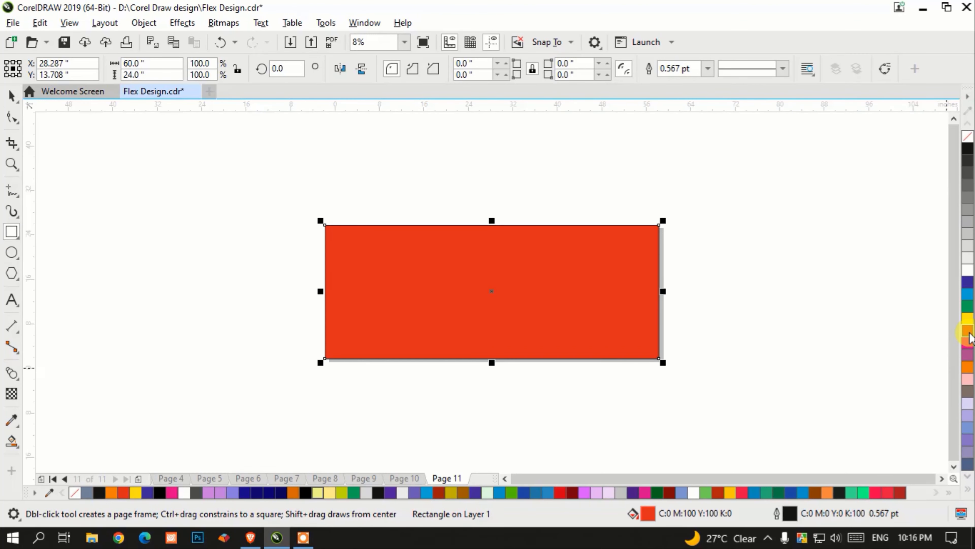
{"action": "key", "text": "shift+F2"}
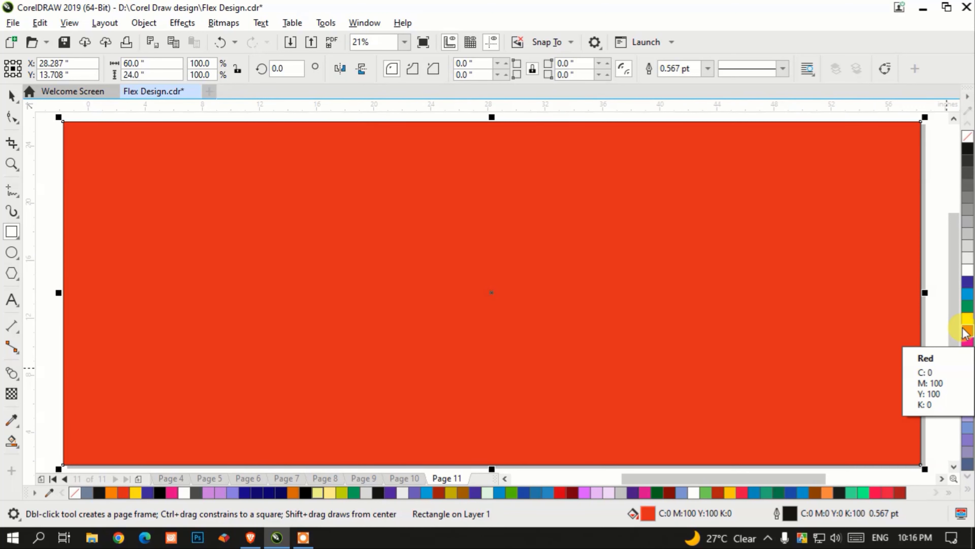
{"action": "left_click", "coordinate": [11, 96]}
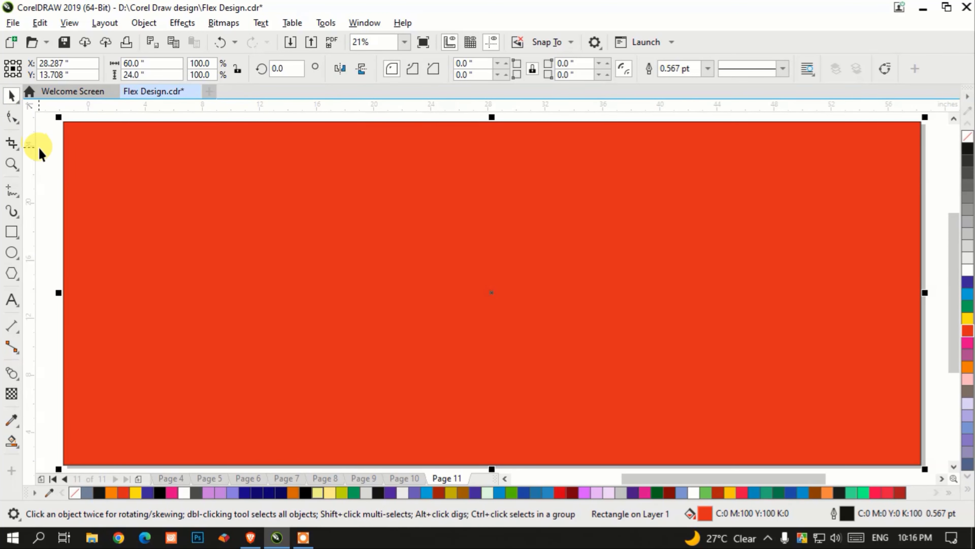
{"action": "left_click", "coordinate": [40, 151]}
Step: Paste the copied Bengali paragraph text onto the page and delete the red background rectangle
{"action": "left_click", "coordinate": [12, 298]}
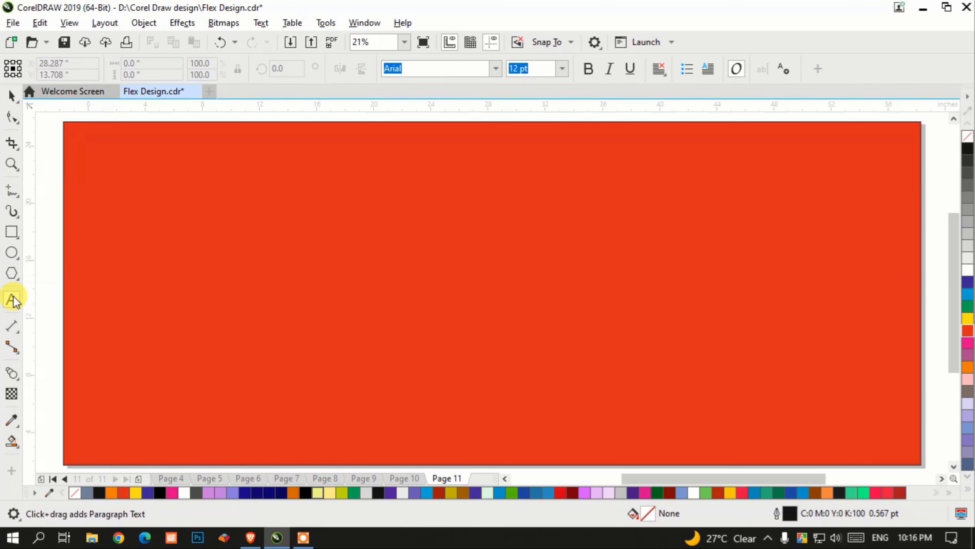
{"action": "left_click", "coordinate": [268, 242]}
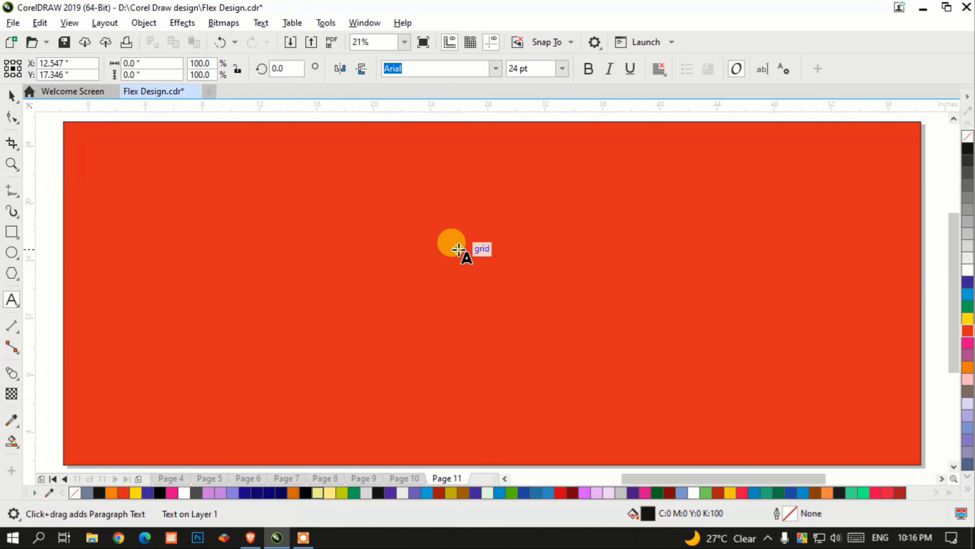
{"action": "key", "text": "ctrl+v"}
{"action": "left_click", "coordinate": [80, 167]}
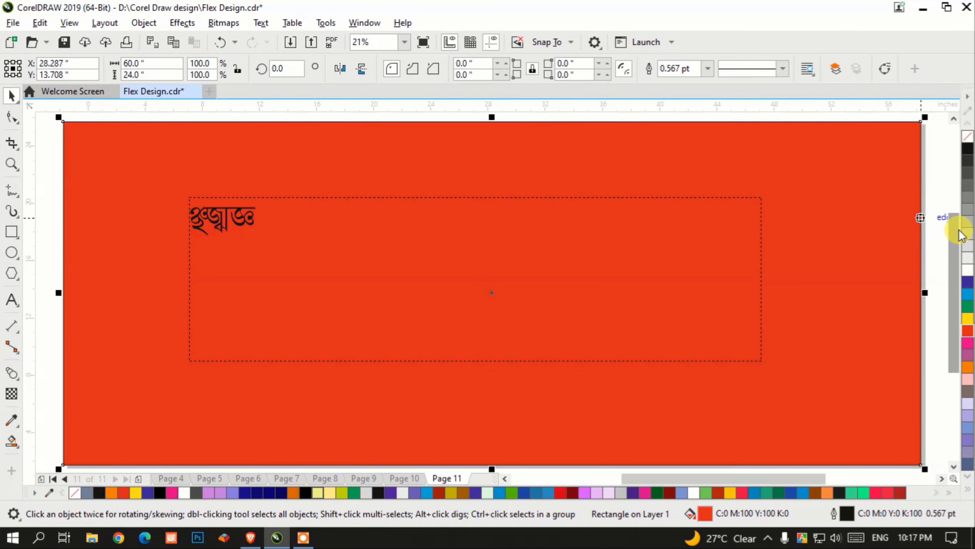
{"action": "key", "text": "Delete"}
Step: Replace the pasted text with "মিনা কমিউনিকেশন", using Keyman Desktop's Lipighor ANSI V3 Sohoj keyboard layout
{"action": "left_click", "coordinate": [214, 222]}
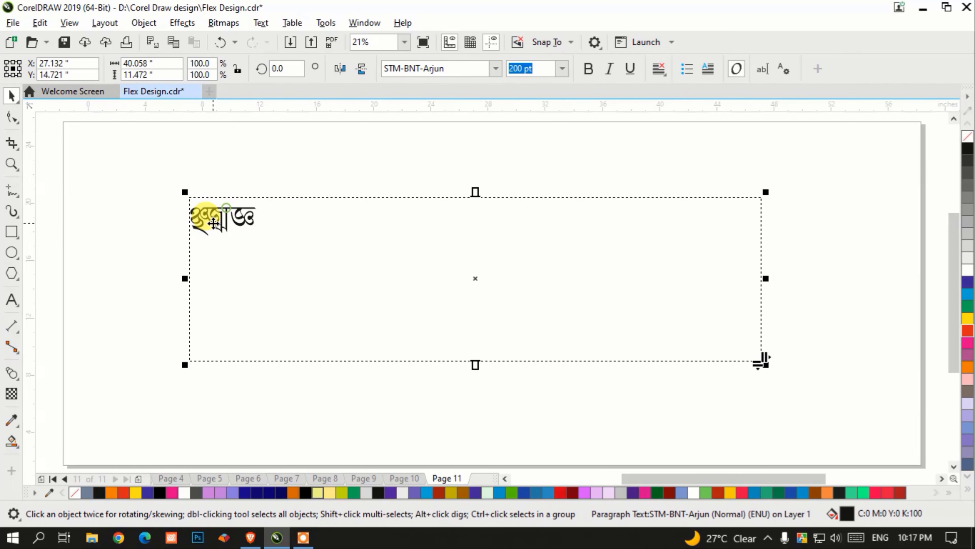
{"action": "double_click", "coordinate": [214, 222]}
{"action": "double_click", "coordinate": [214, 223]}
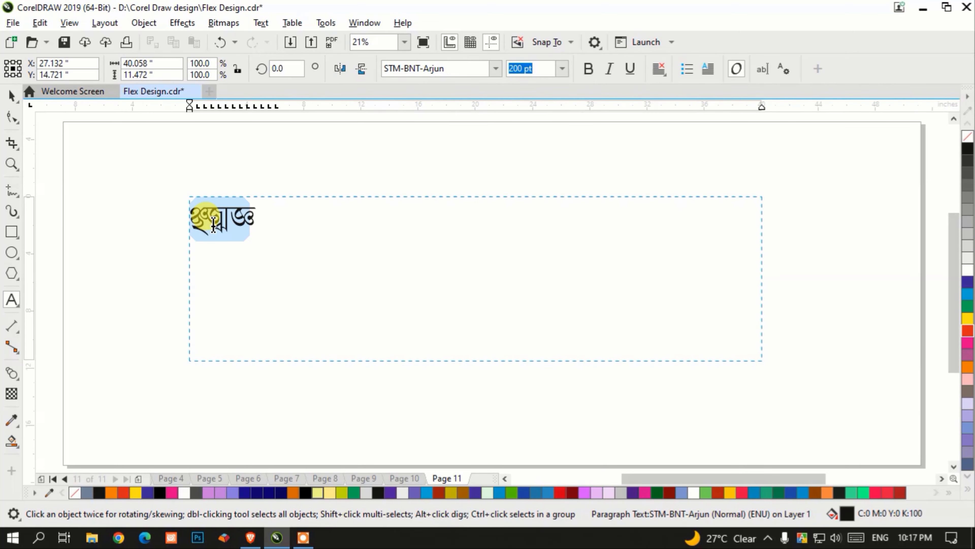
{"action": "left_click", "coordinate": [226, 539]}
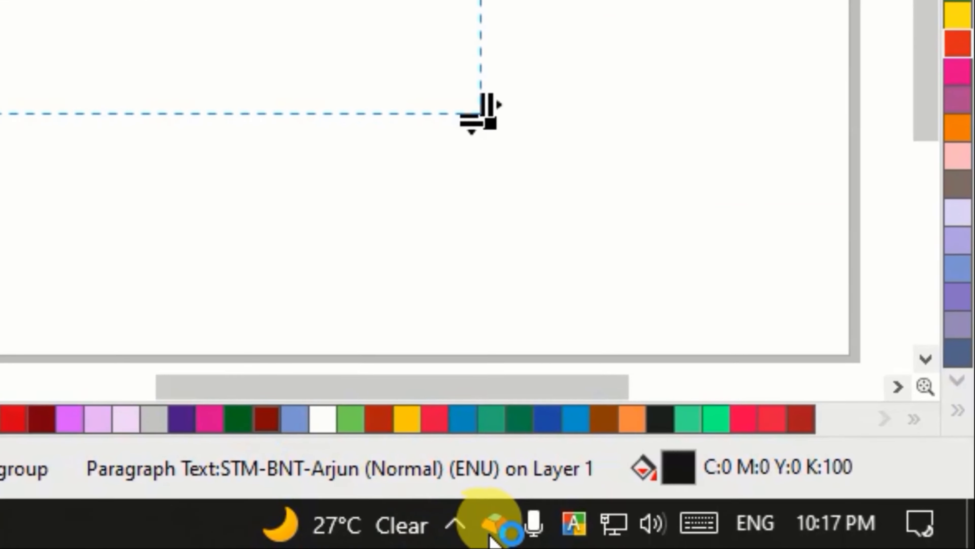
{"action": "left_click", "coordinate": [765, 539]}
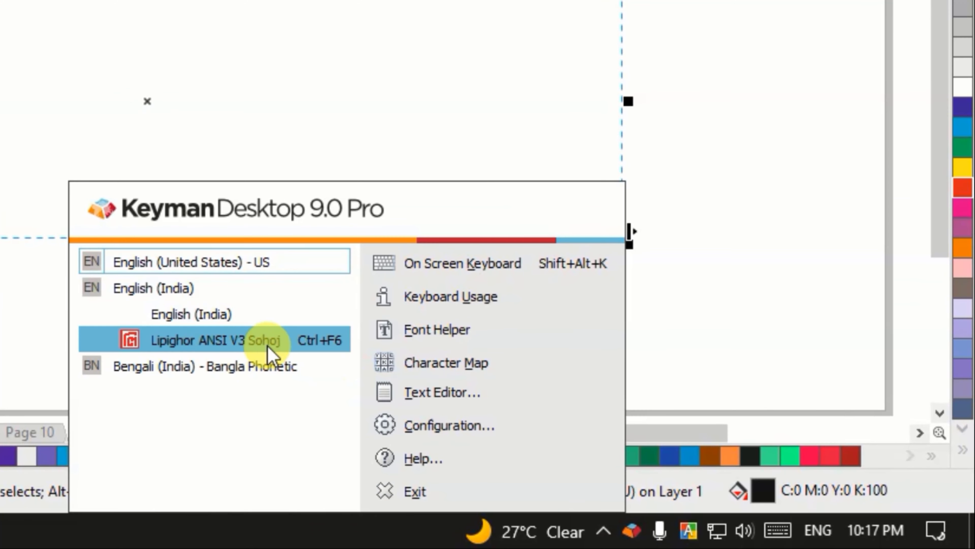
{"action": "left_click", "coordinate": [313, 344]}
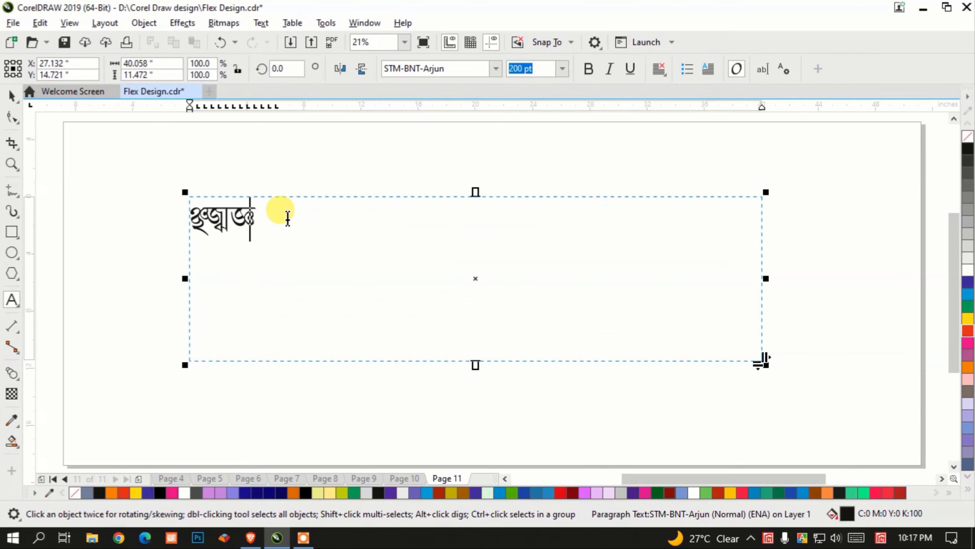
{"action": "type", "text": "িনা কমিউনিকেশন"}
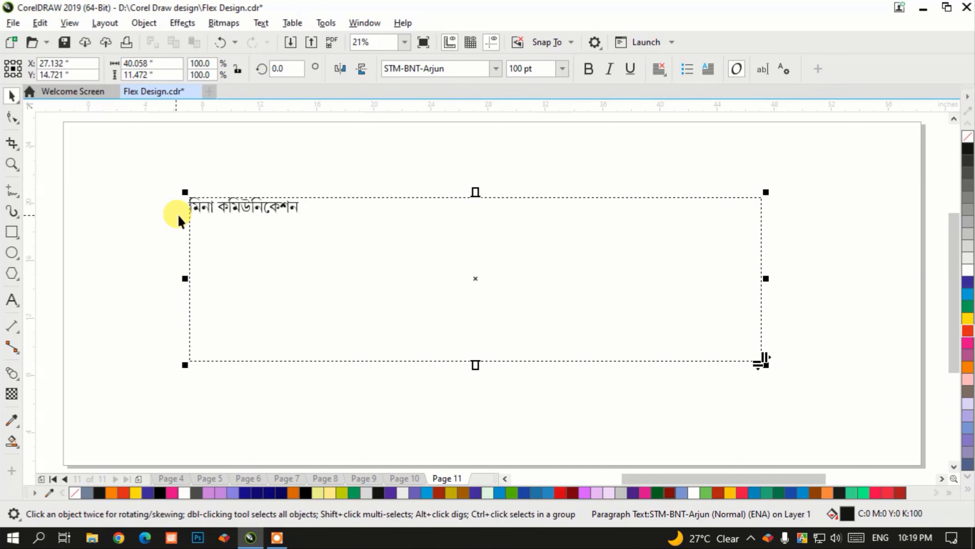
Step: Convert the Bengali heading to artistic text and enlarge it proportionally to about 39.4 by 5.6 inches
{"action": "right_click", "coordinate": [273, 204]}
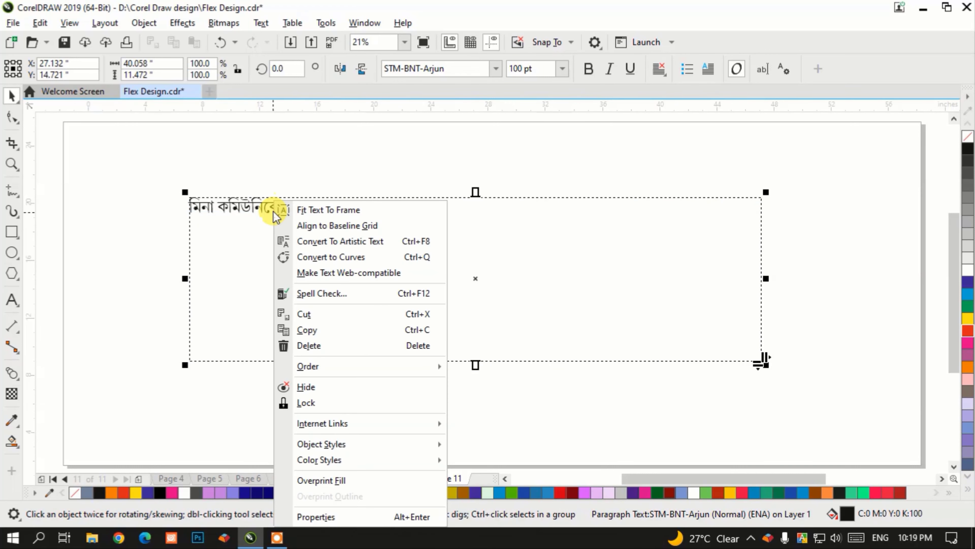
{"action": "left_click", "coordinate": [362, 246]}
{"action": "scroll", "coordinate": [292, 208], "scroll_direction": "down", "scroll_amount": 3}
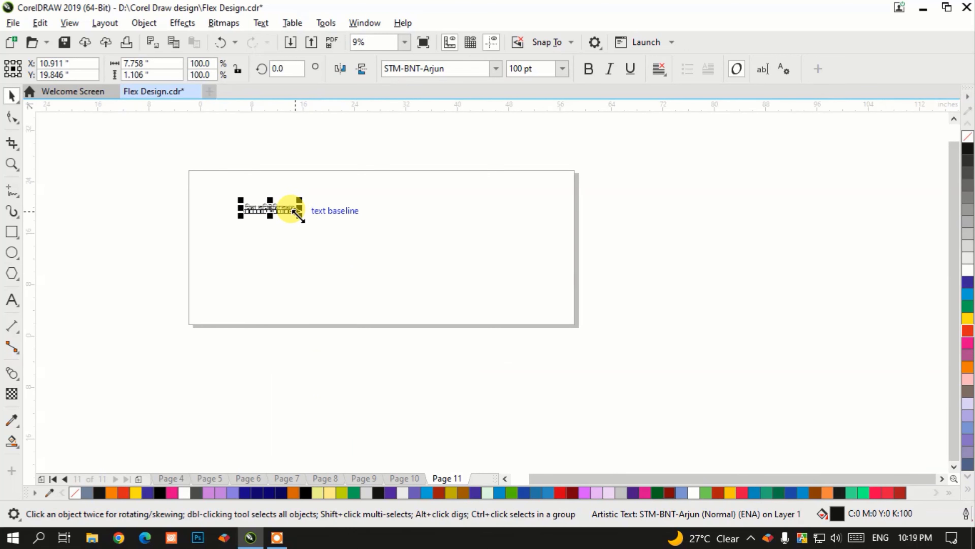
{"action": "left_click_drag", "start_coordinate": [304, 220], "coordinate": [496, 315]}
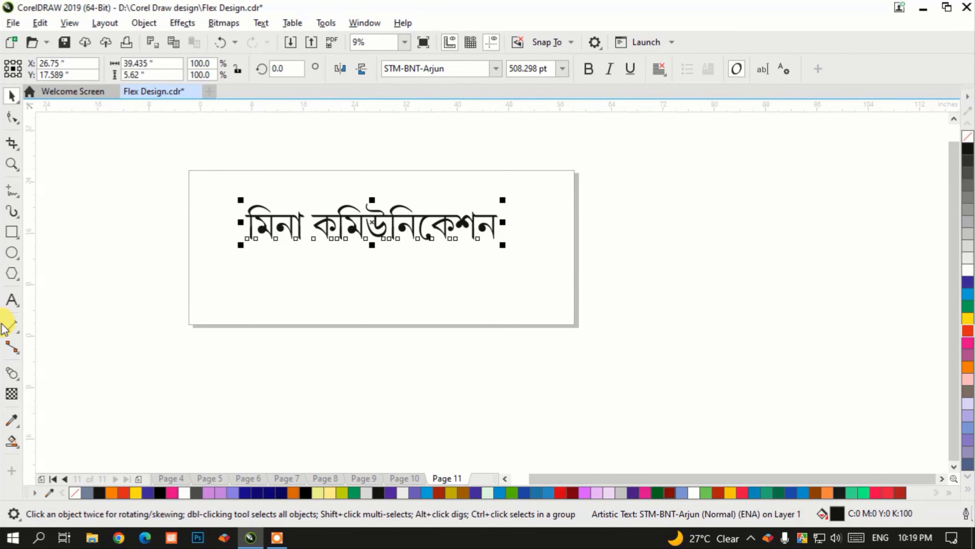
Step: Create a page-sized rectangle filled with red and shorten it to a band about 8.75 inches high along the page's top edge
{"action": "left_click", "coordinate": [9, 235]}
{"action": "double_click", "coordinate": [10, 235]}
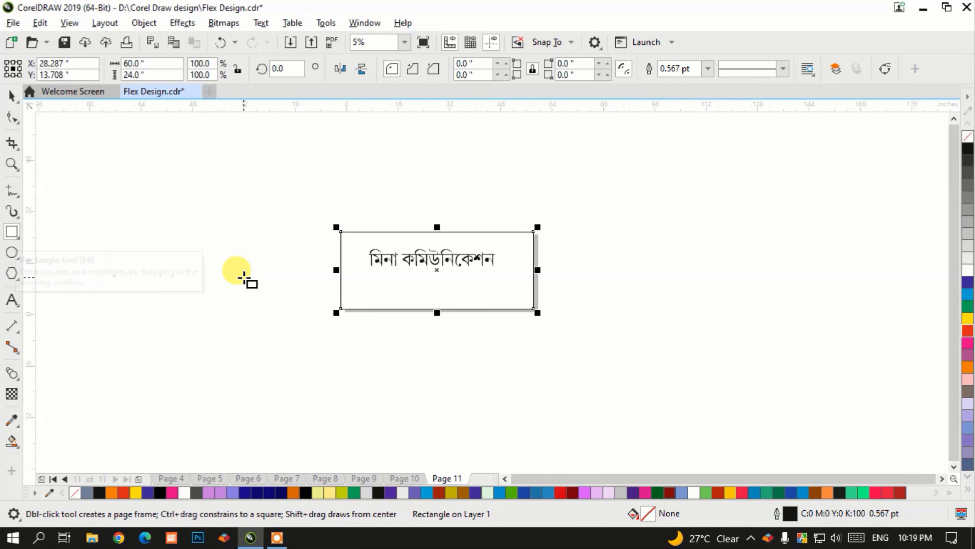
{"action": "key", "text": "shift+F2"}
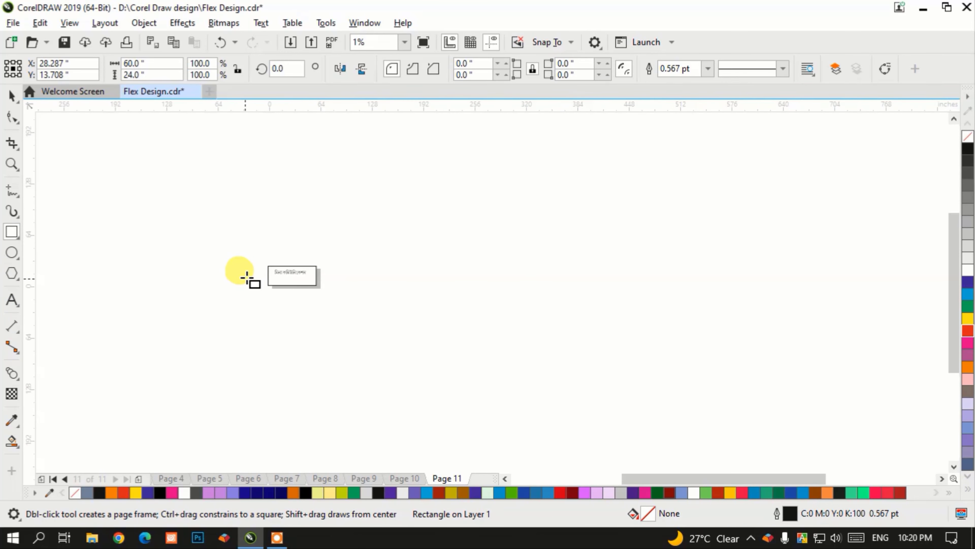
{"action": "key", "text": "space"}
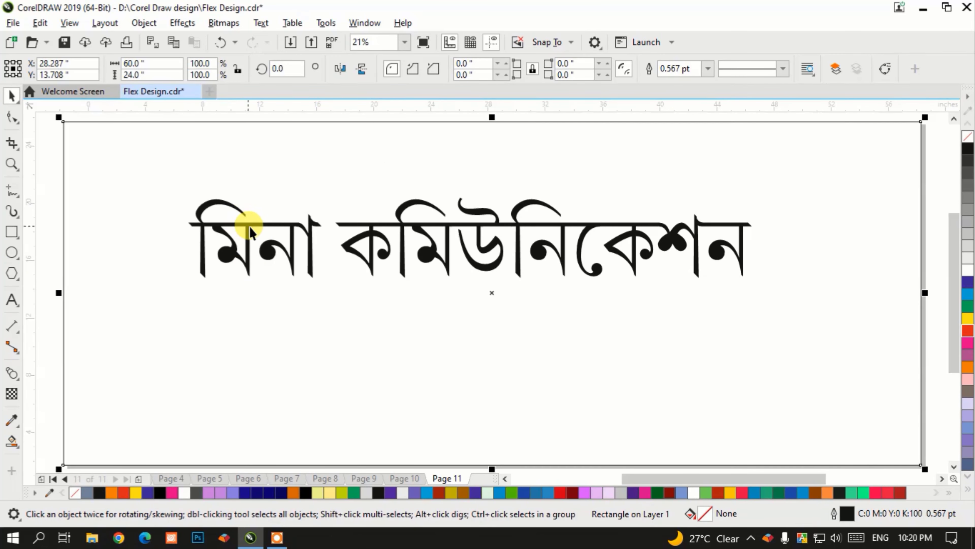
{"action": "left_click", "coordinate": [969, 333]}
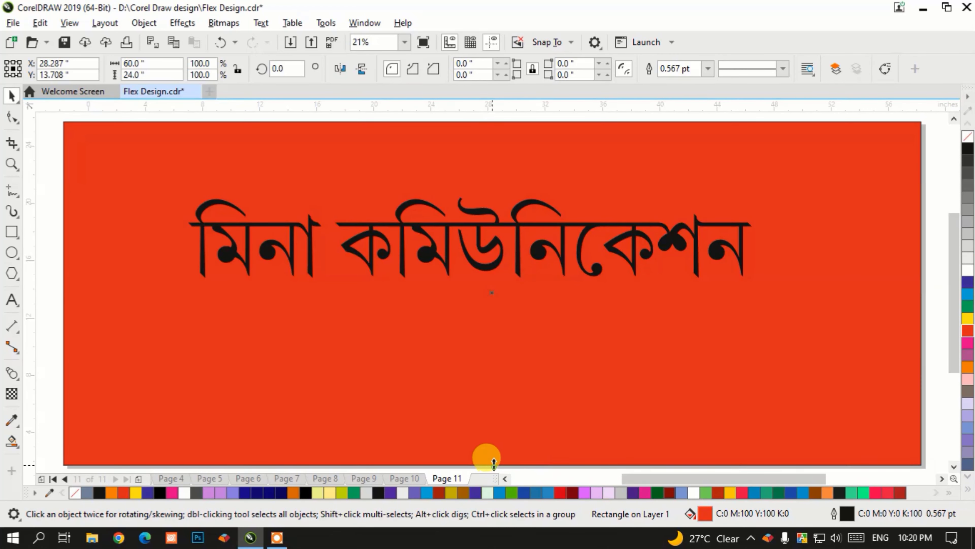
{"action": "left_click_drag", "start_coordinate": [490, 461], "coordinate": [496, 246]}
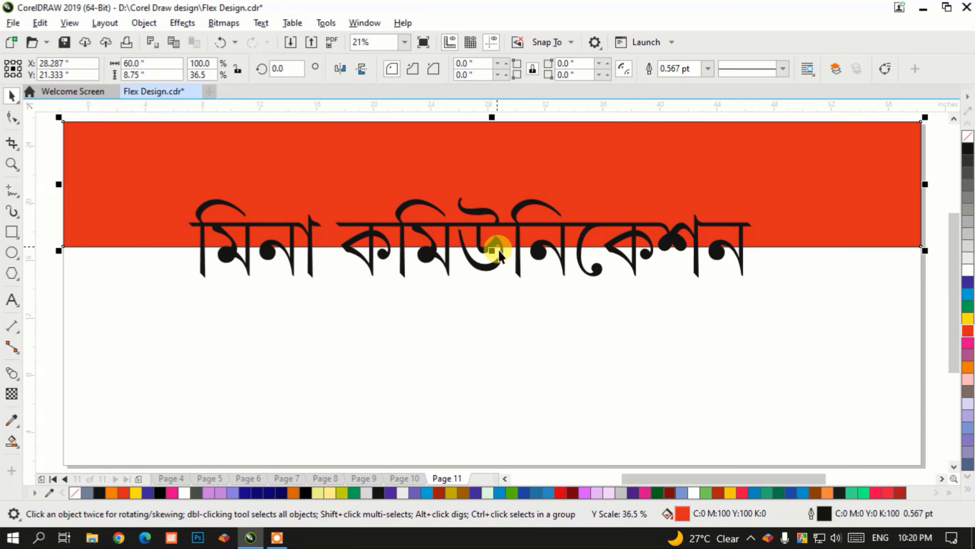
Step: Move the Bengali heading up onto the red band and set its font to STM-BNT-Indrani
{"action": "left_click", "coordinate": [312, 235]}
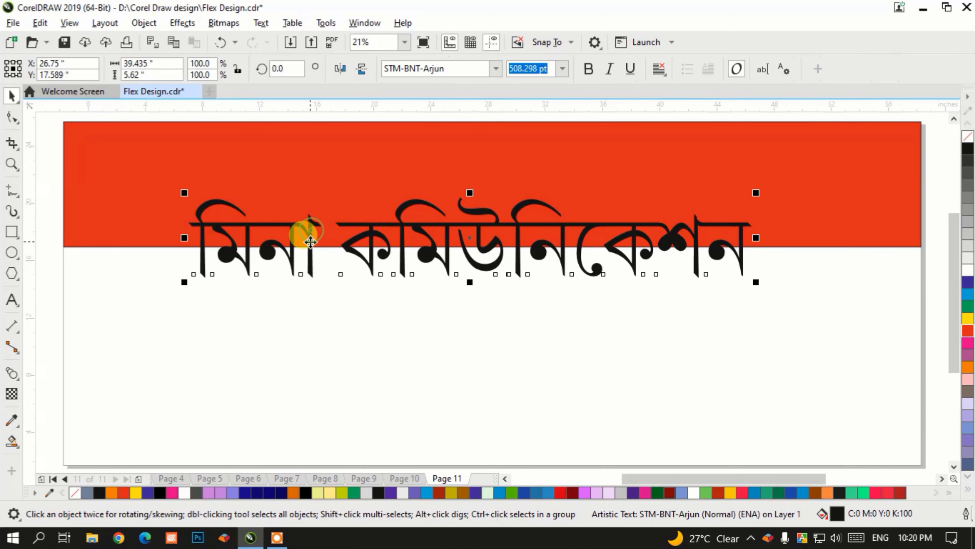
{"action": "left_click_drag", "start_coordinate": [311, 226], "coordinate": [331, 191]}
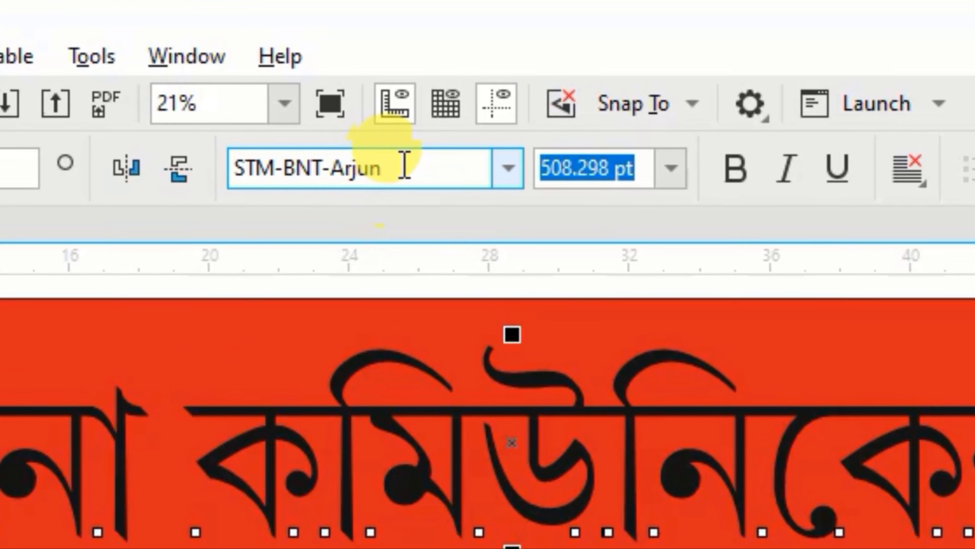
{"action": "double_click", "coordinate": [456, 67]}
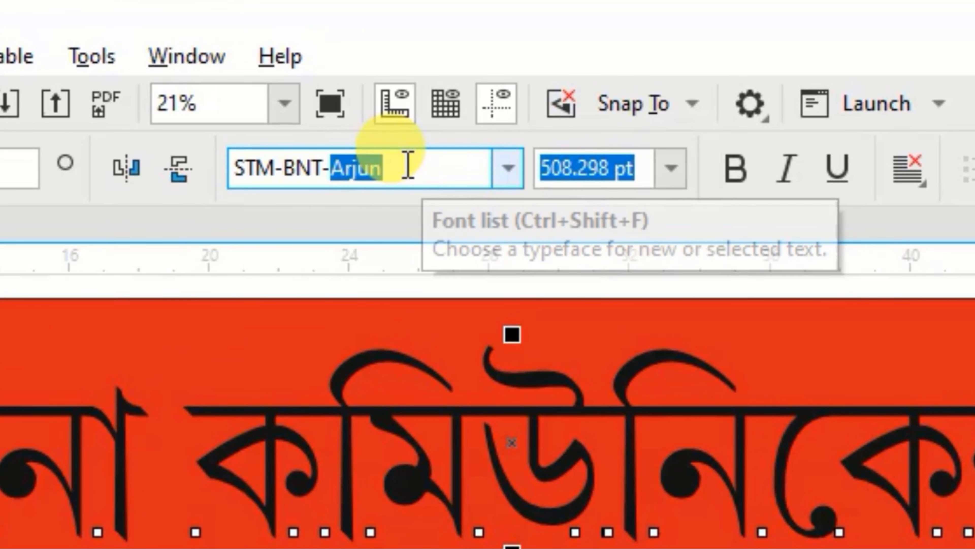
{"action": "type", "text": "Indra"}
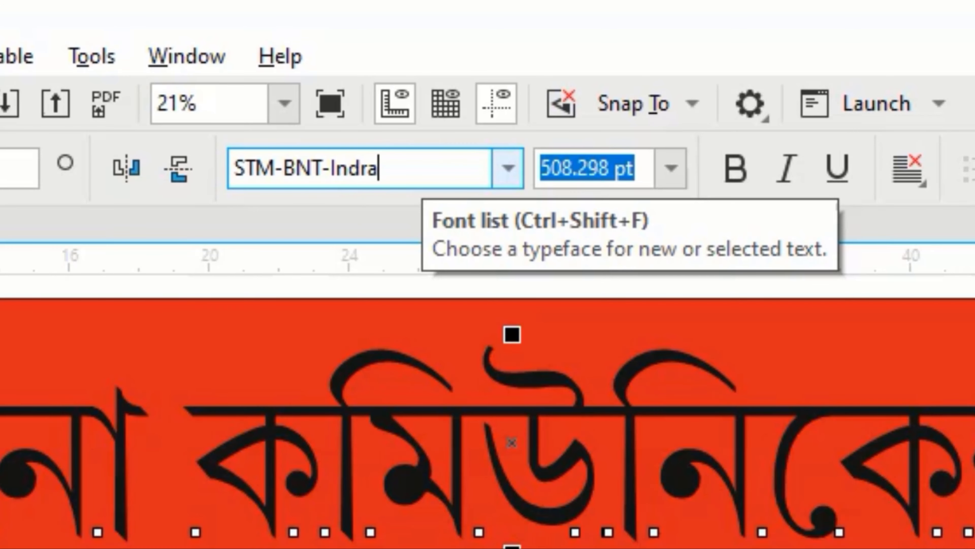
{"action": "type", "text": "ni"}
{"action": "key", "text": "Return"}
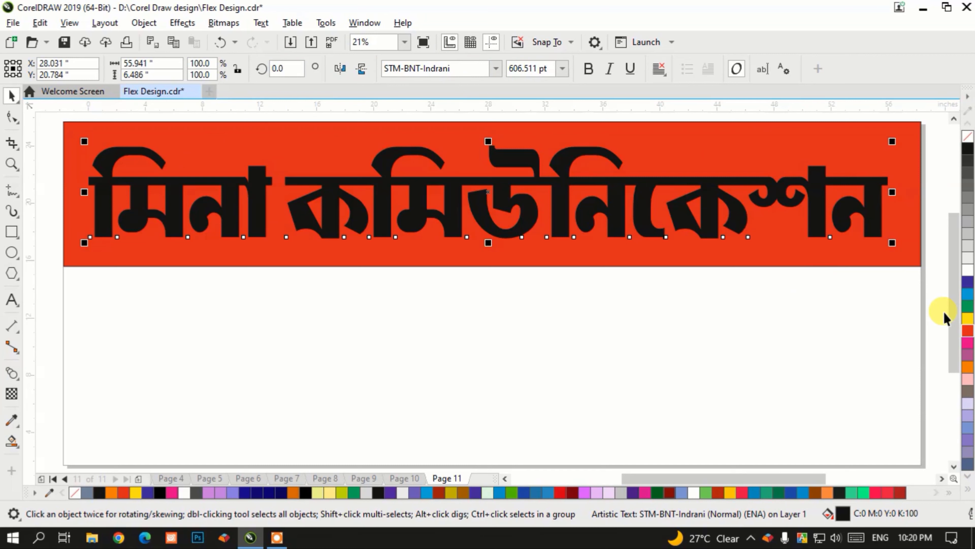
Step: Fill the Bengali heading with white and add a page-sized yellow rectangle behind the red band as the background
{"action": "left_click", "coordinate": [968, 270]}
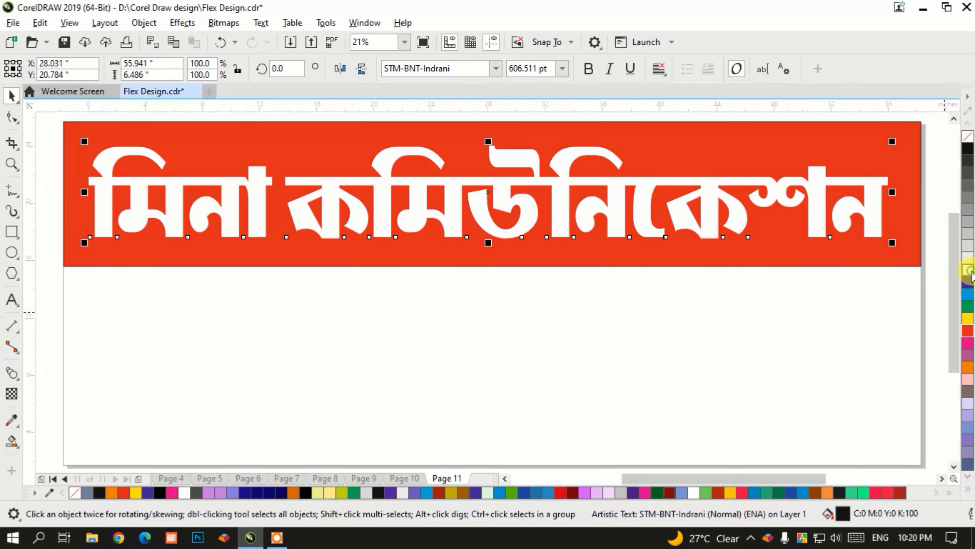
{"action": "left_click", "coordinate": [811, 330]}
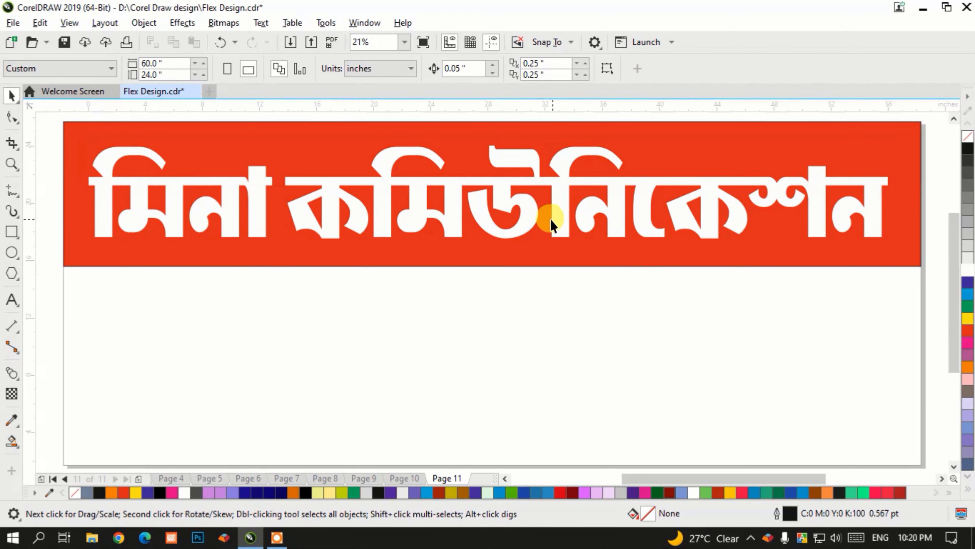
{"action": "double_click", "coordinate": [11, 234]}
{"action": "left_click", "coordinate": [968, 320]}
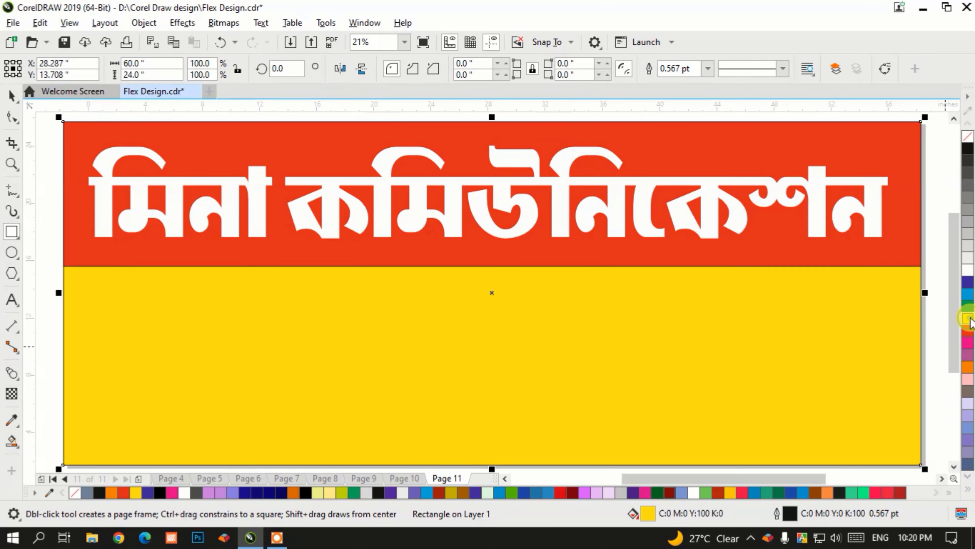
{"action": "left_click", "coordinate": [11, 96]}
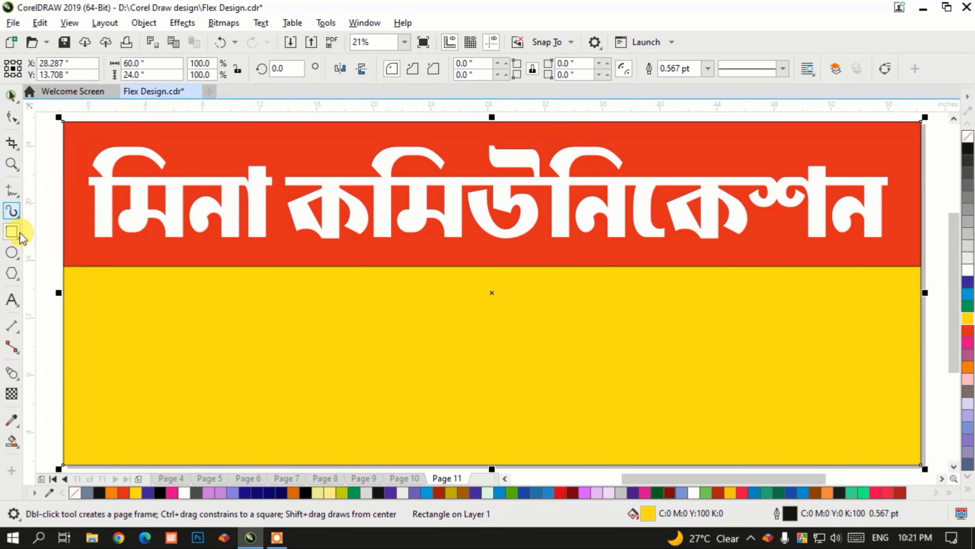
Step: Remove the outlines from the red band and the yellow background rectangle
{"action": "left_click", "coordinate": [77, 228]}
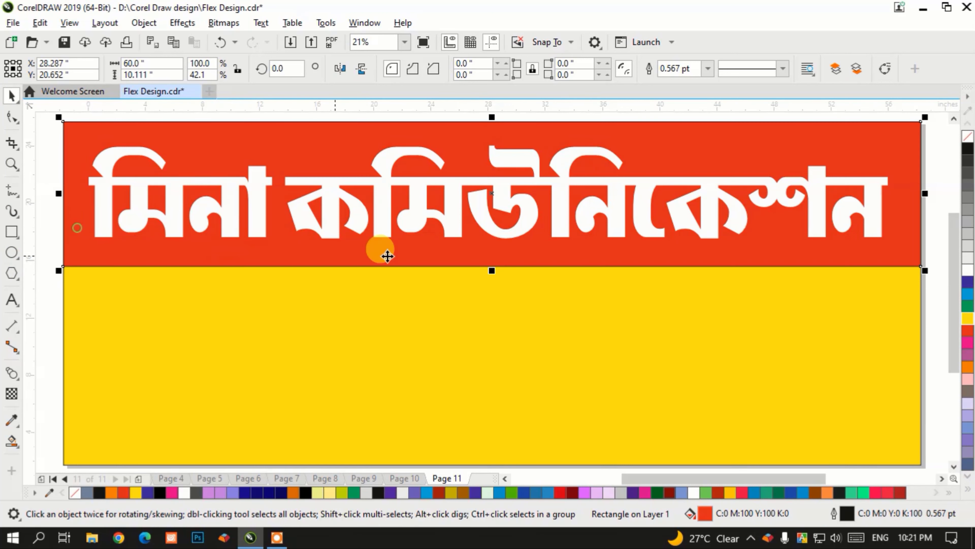
{"action": "right_click", "coordinate": [965, 138]}
{"action": "left_click", "coordinate": [344, 348]}
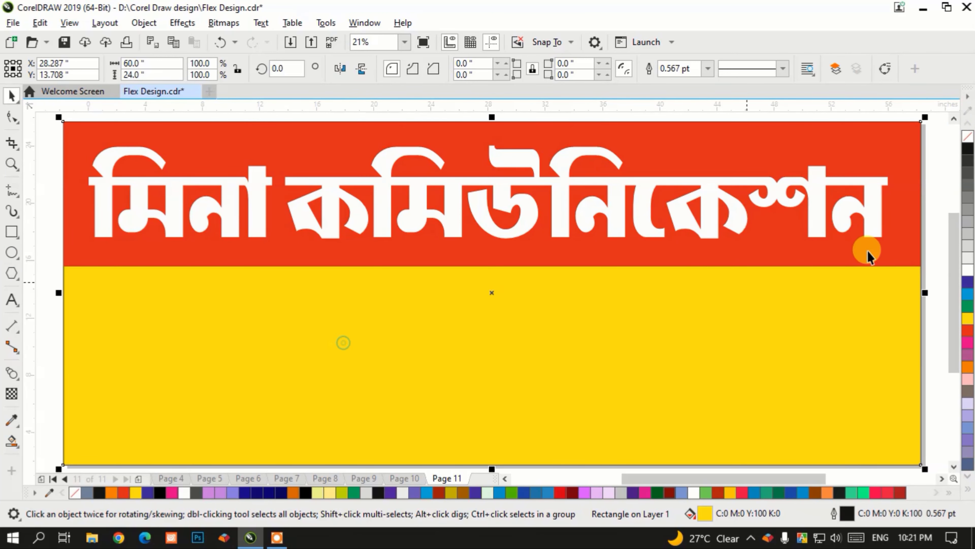
{"action": "right_click", "coordinate": [968, 139]}
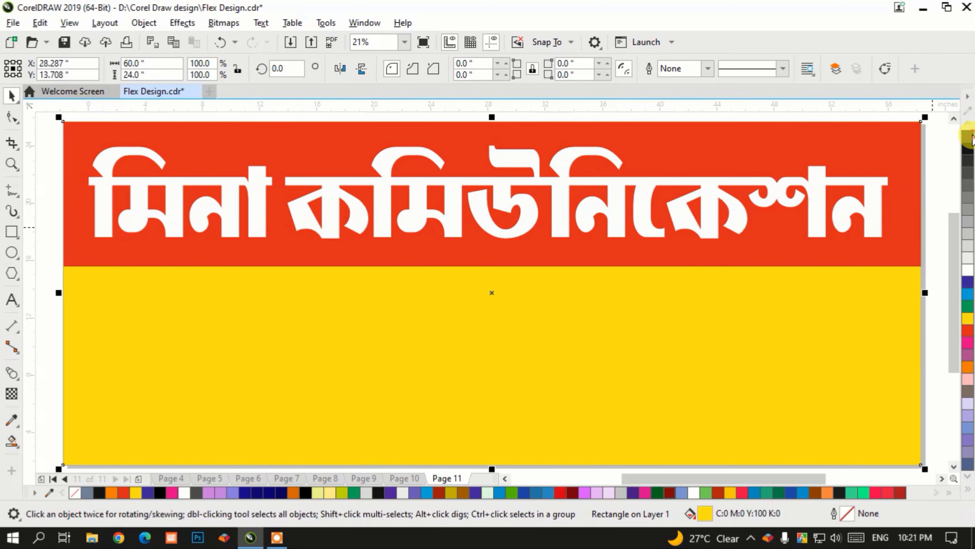
{"action": "left_click", "coordinate": [37, 313]}
Step: Apply a vertical Interactive Fill gradient to the background rectangle, from yellow at the page's bottom edge to white towards the top
{"action": "left_click", "coordinate": [560, 329]}
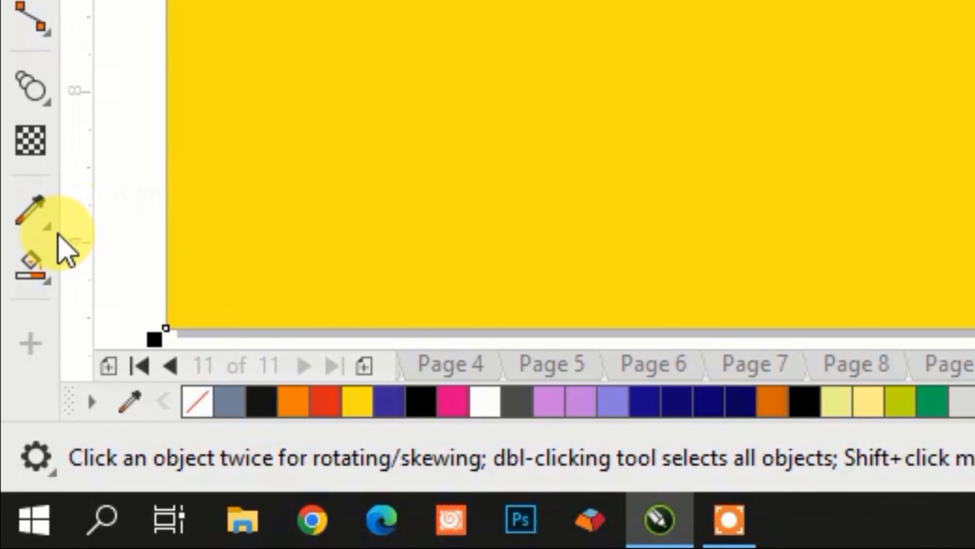
{"action": "left_click", "coordinate": [31, 263]}
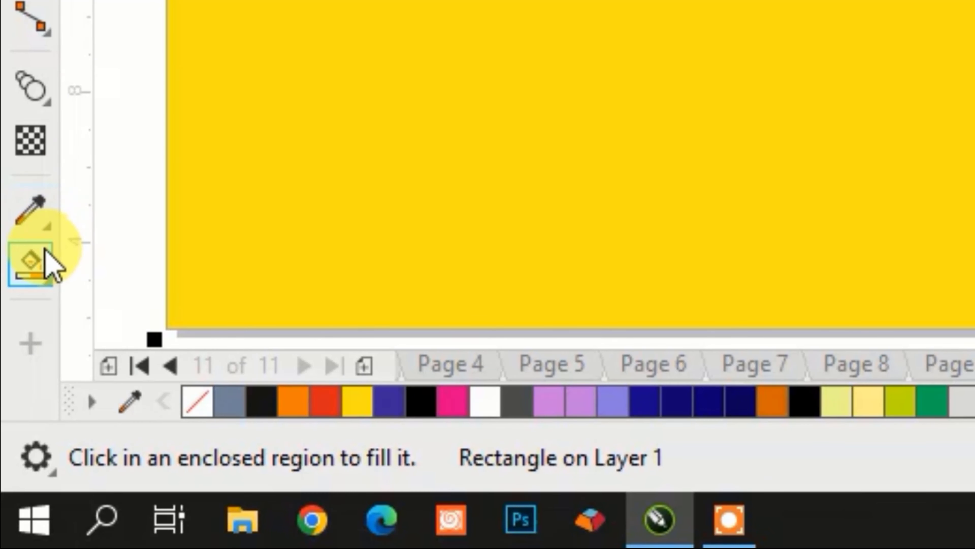
{"action": "left_click", "coordinate": [46, 259]}
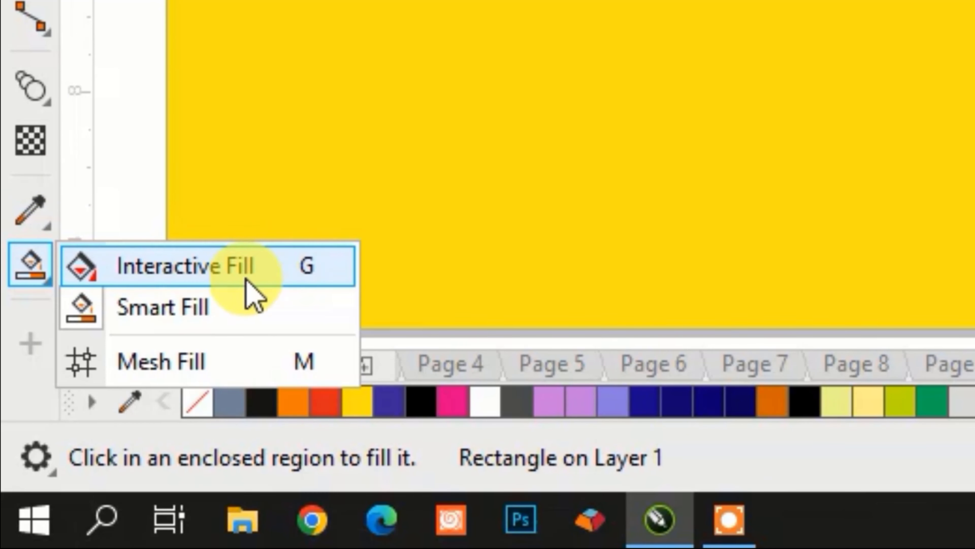
{"action": "left_click", "coordinate": [270, 272]}
{"action": "left_click_drag", "start_coordinate": [458, 246], "coordinate": [455, 427]}
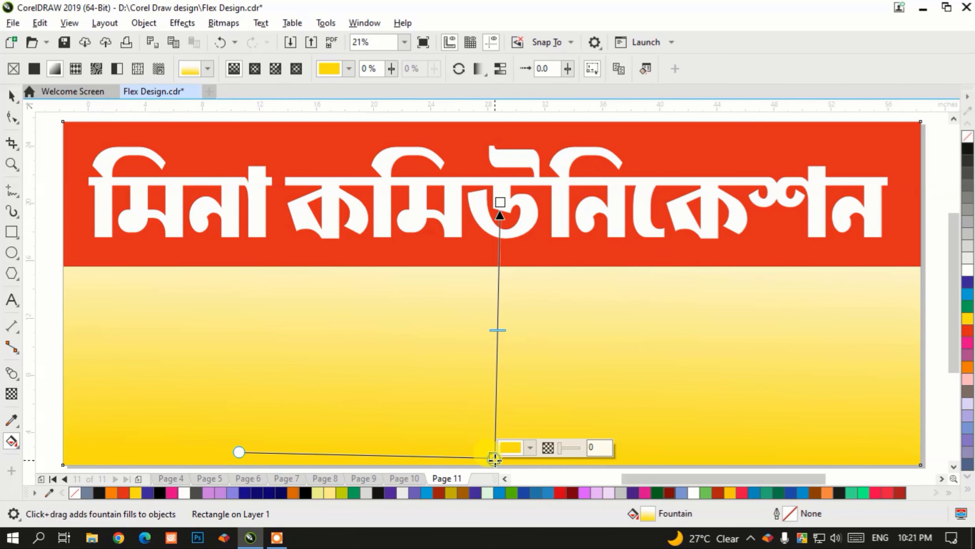
{"action": "left_click_drag", "start_coordinate": [495, 459], "coordinate": [501, 460]}
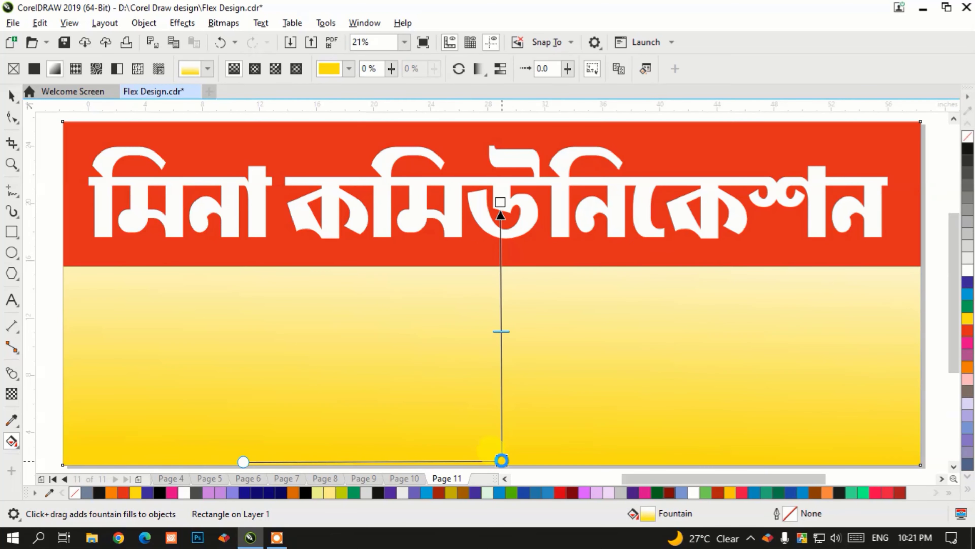
{"action": "left_click", "coordinate": [10, 96]}
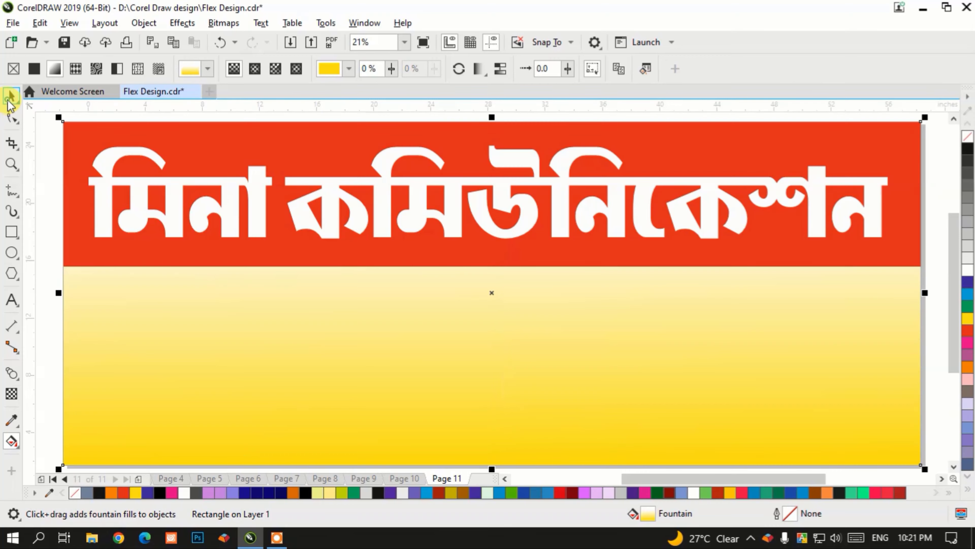
{"action": "left_click", "coordinate": [45, 209]}
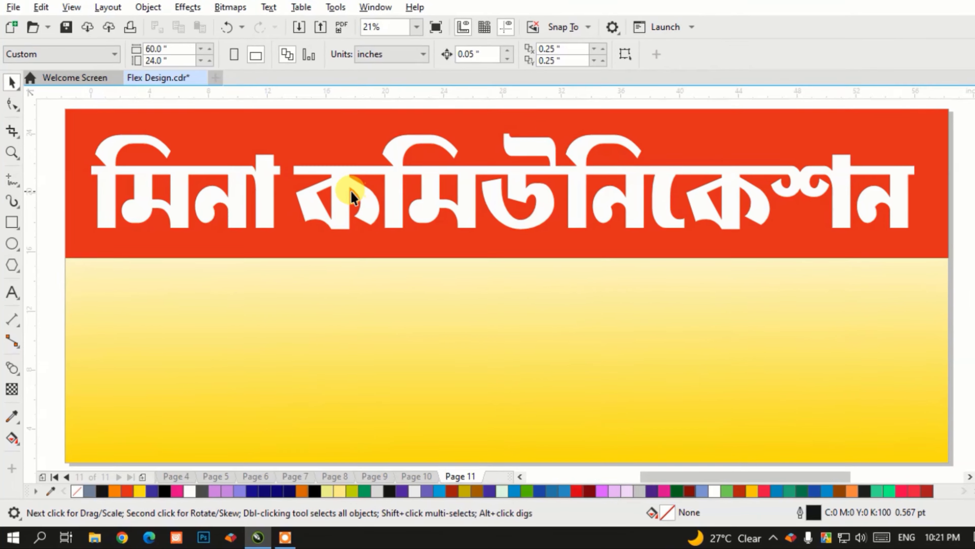
Step: Add a Block Shadow to the Bengali heading, extending down and to the right with a depth of about 0.93 inches at about 310 degrees
{"action": "left_click", "coordinate": [351, 195]}
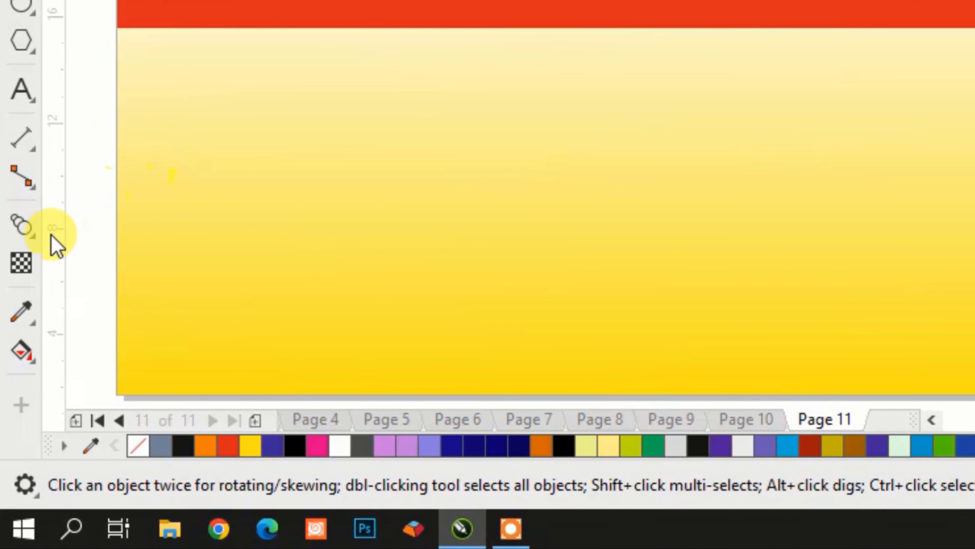
{"action": "left_click", "coordinate": [12, 369]}
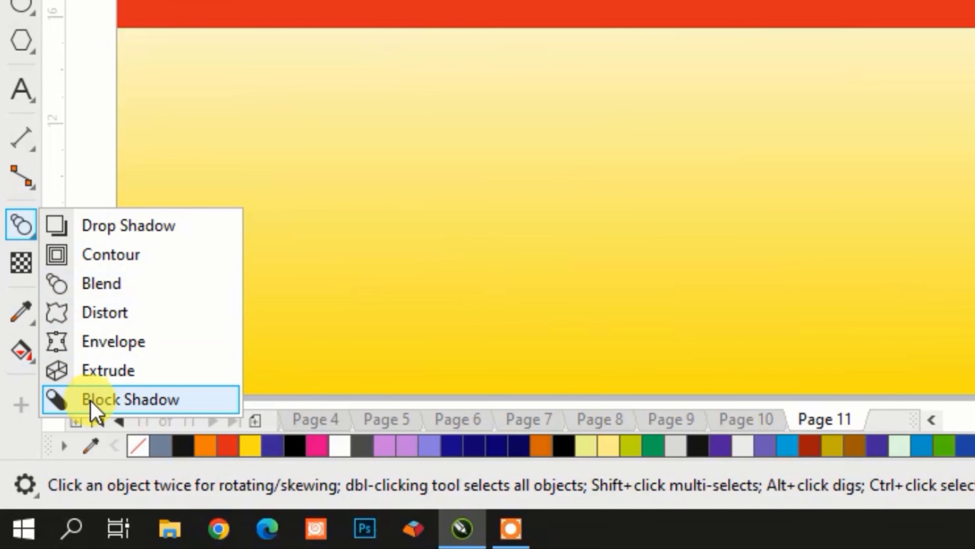
{"action": "left_click", "coordinate": [207, 401]}
{"action": "left_click_drag", "start_coordinate": [651, 80], "coordinate": [695, 64]}
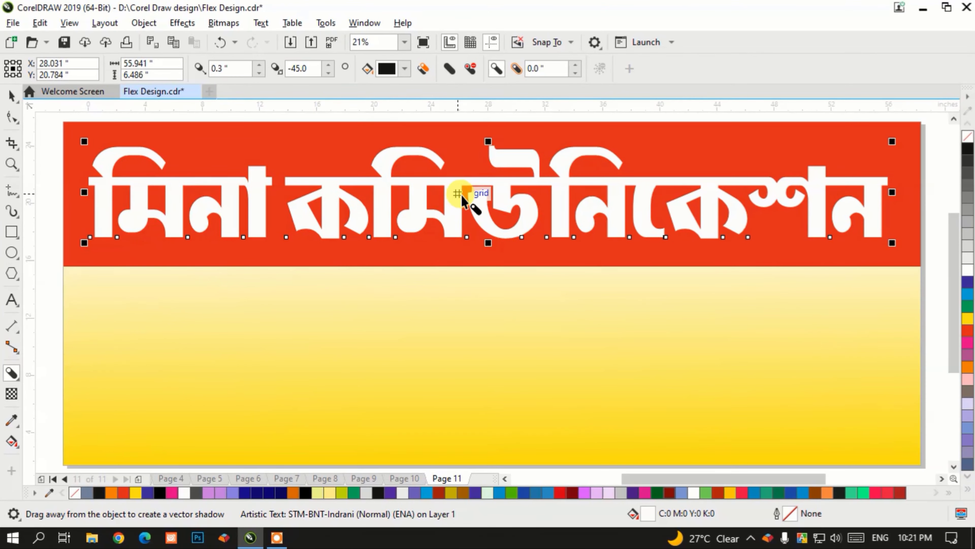
{"action": "left_click_drag", "start_coordinate": [488, 207], "coordinate": [496, 203]}
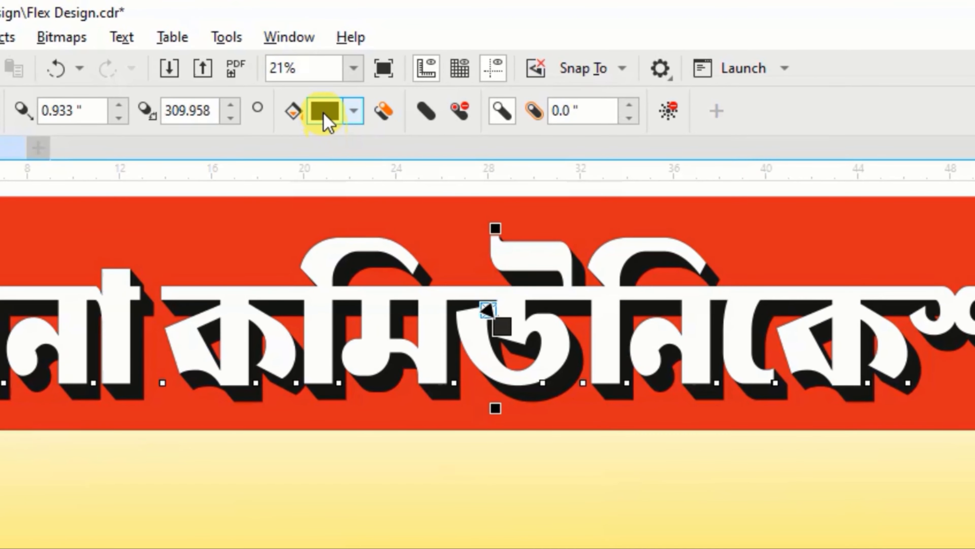
Step: Sample the band's red as the block shadow colour and darken it to C13 M100 Y100 K59
{"action": "left_click", "coordinate": [324, 112]}
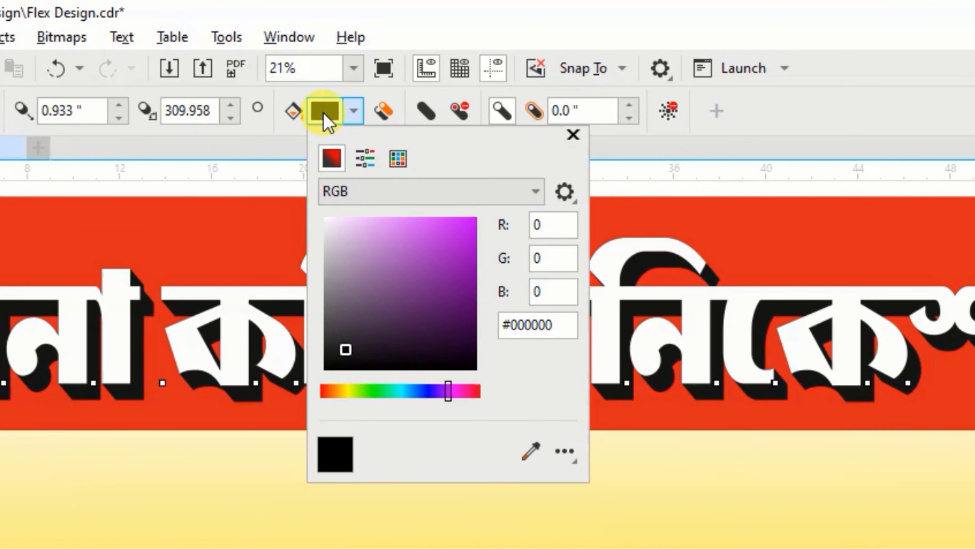
{"action": "left_click", "coordinate": [529, 450]}
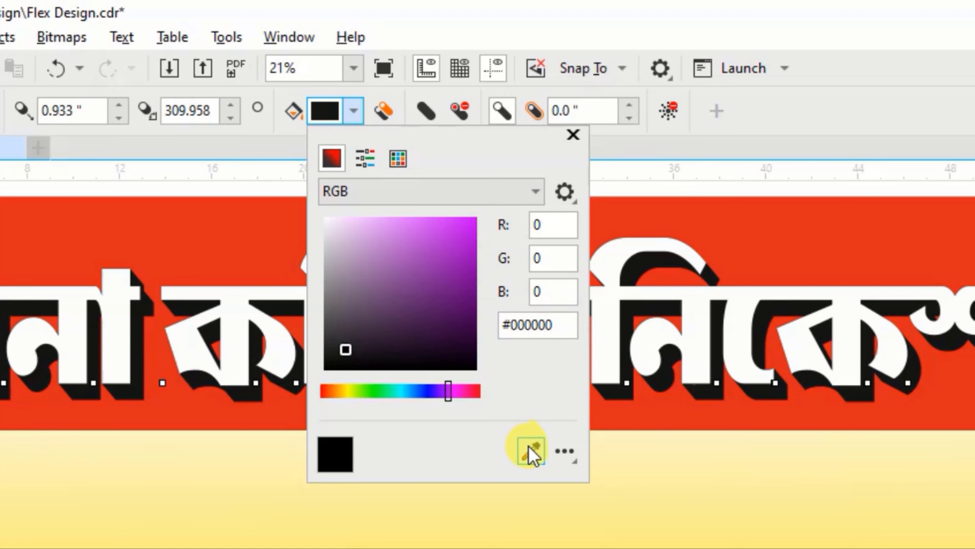
{"action": "left_click", "coordinate": [757, 248]}
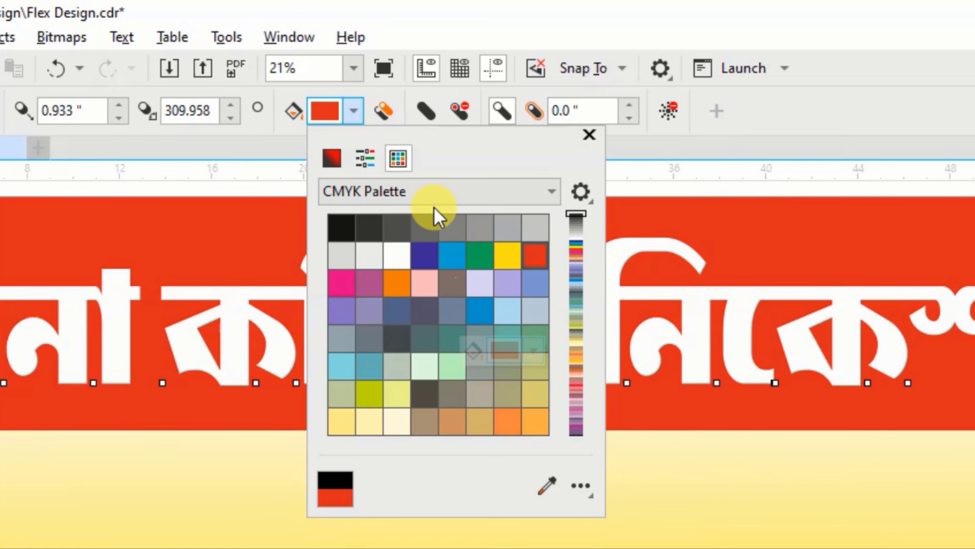
{"action": "left_click", "coordinate": [397, 191]}
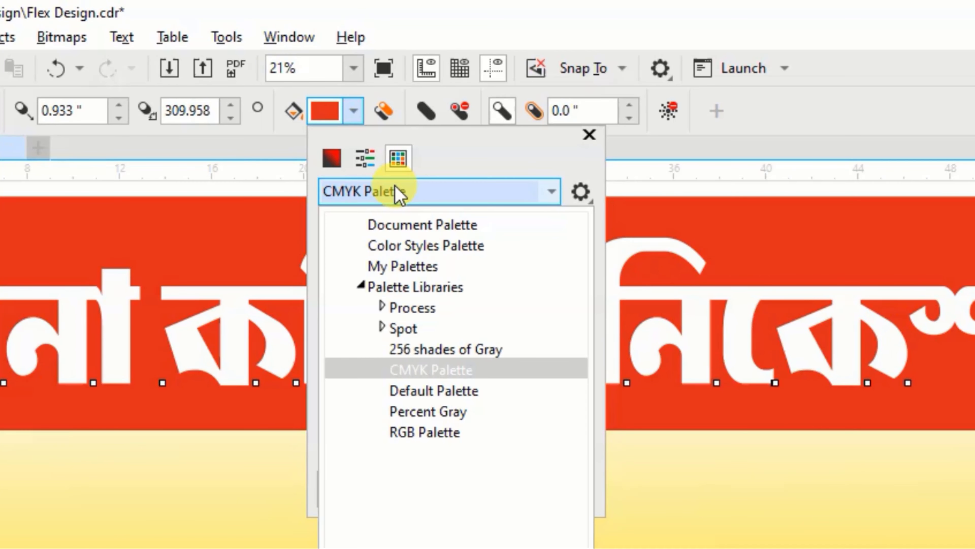
{"action": "left_click", "coordinate": [399, 191]}
{"action": "left_click", "coordinate": [330, 157]}
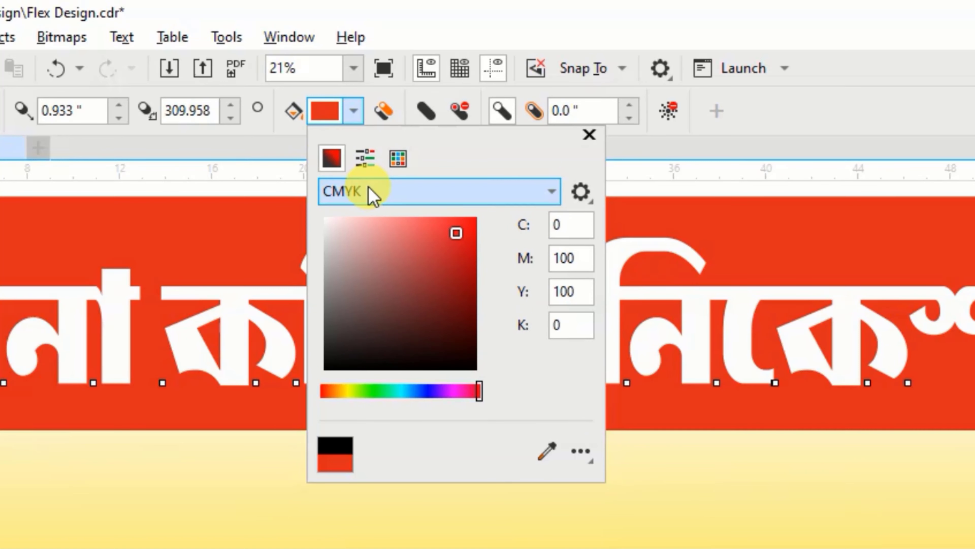
{"action": "left_click", "coordinate": [469, 272]}
{"action": "left_click_drag", "start_coordinate": [470, 273], "coordinate": [474, 304]}
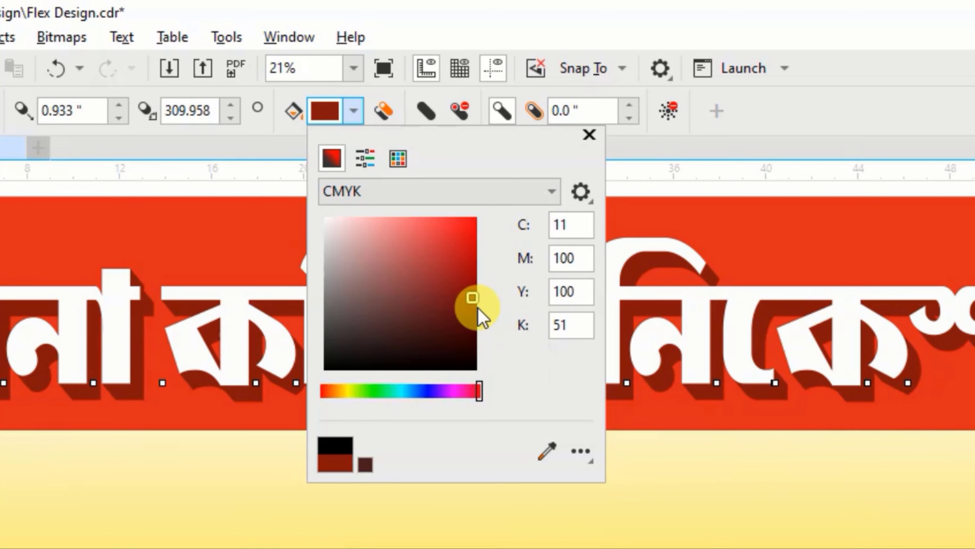
{"action": "left_click", "coordinate": [475, 309]}
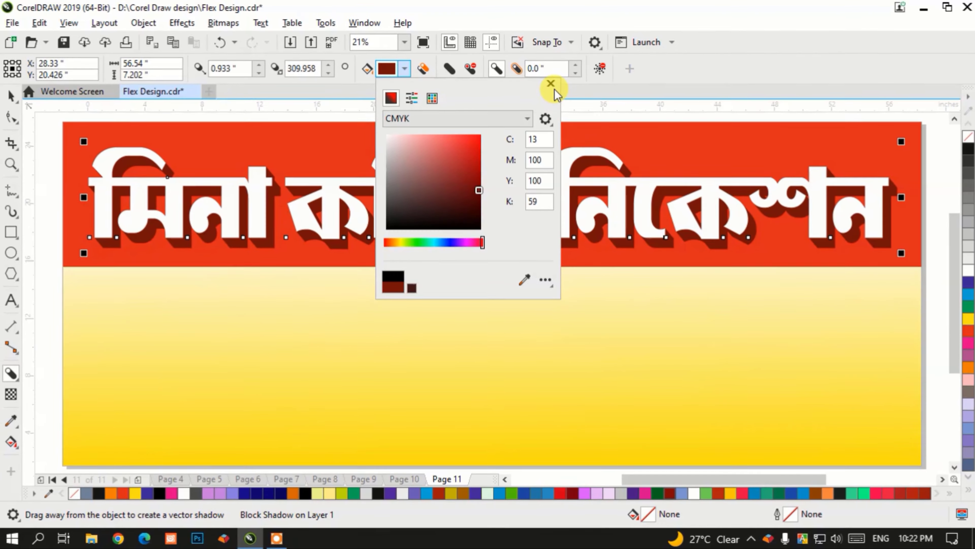
{"action": "left_click", "coordinate": [589, 135]}
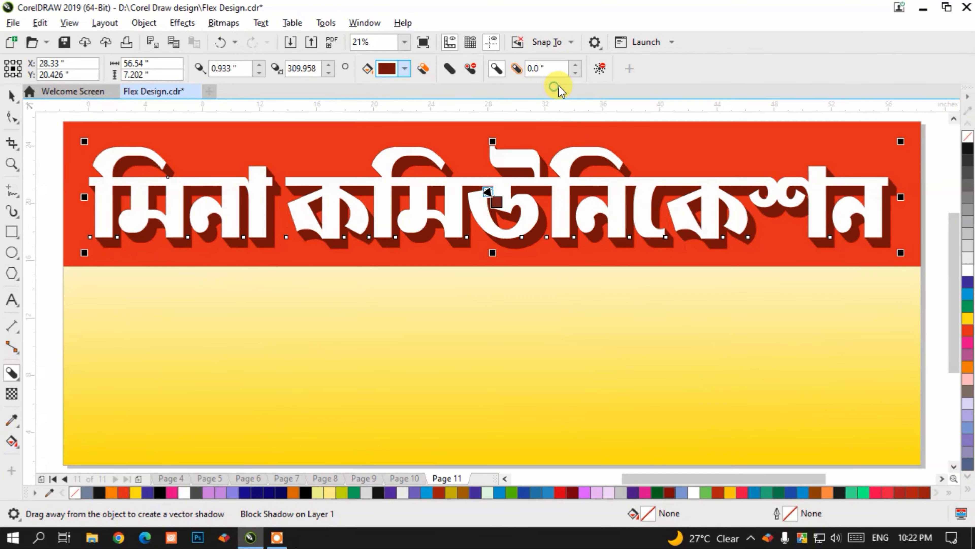
{"action": "left_click", "coordinate": [16, 102]}
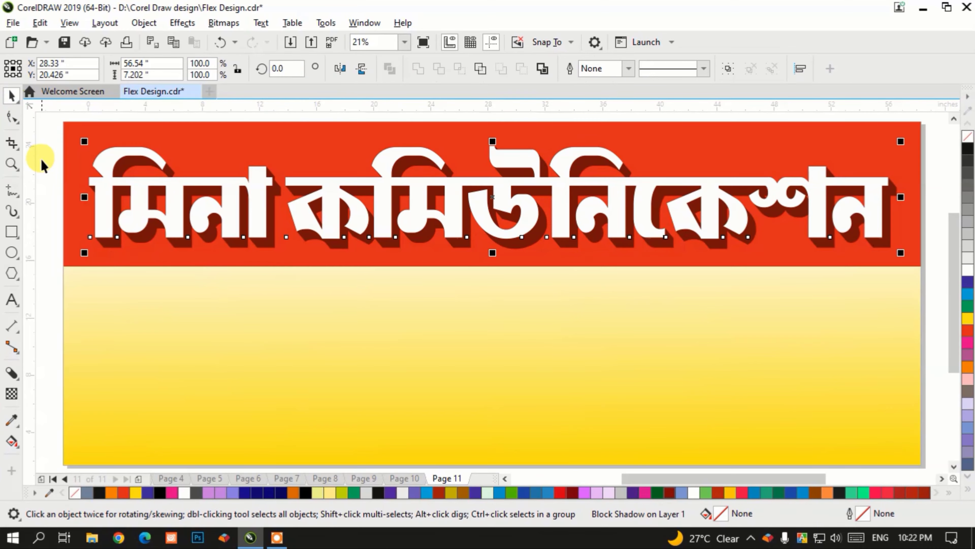
{"action": "left_click", "coordinate": [39, 157]}
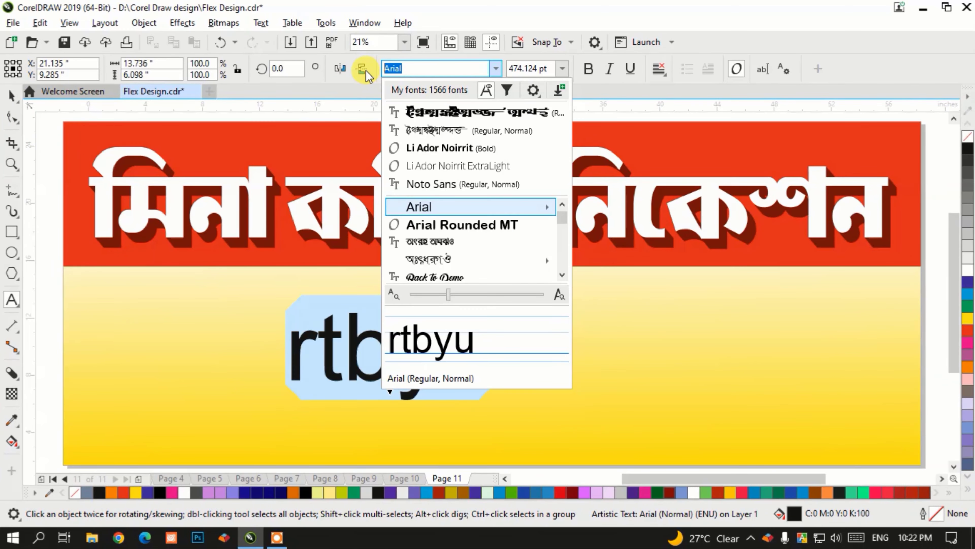
Step: Set the font of the placeholder text below the band to Ruposhi Bangla Unicode and replace the text with "এখানে"
{"action": "type", "text": "r"}
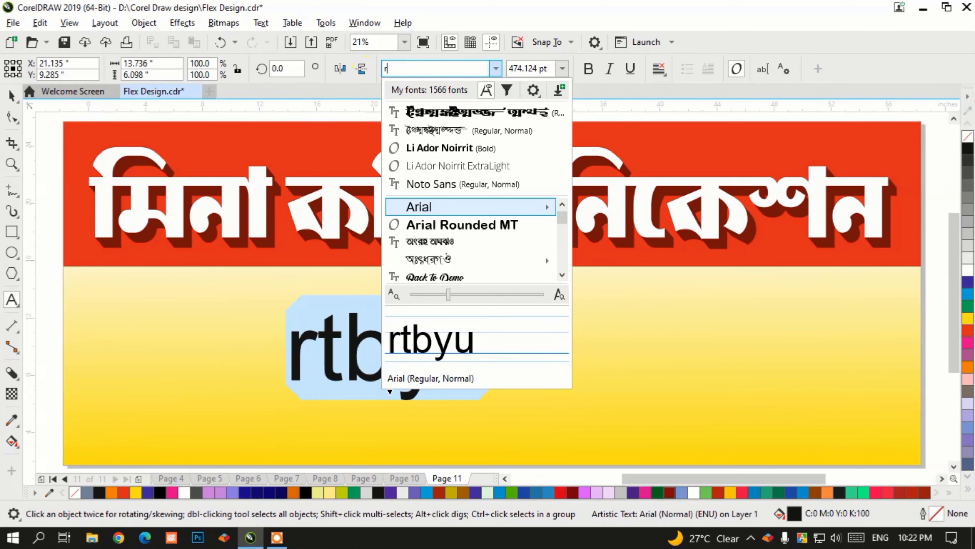
{"action": "type", "text": "up"}
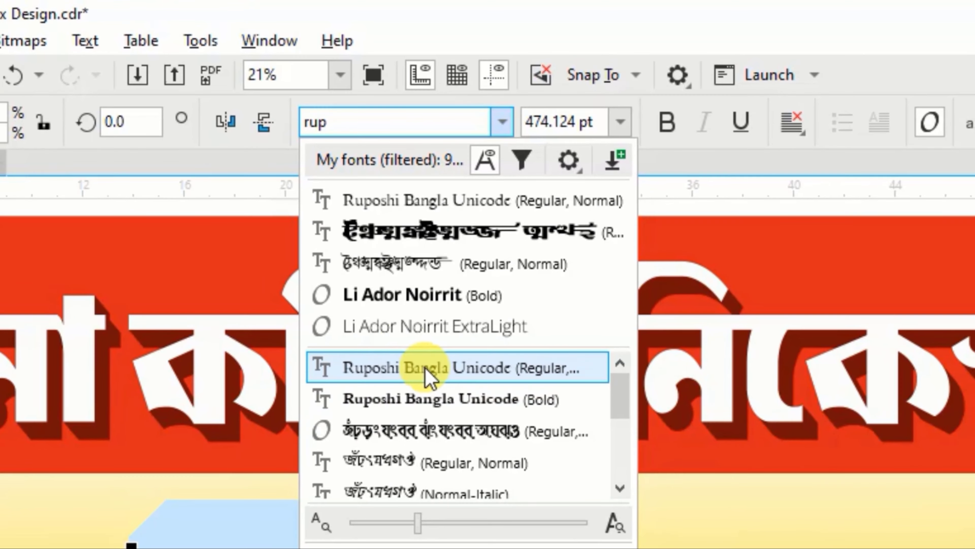
{"action": "left_click", "coordinate": [392, 543]}
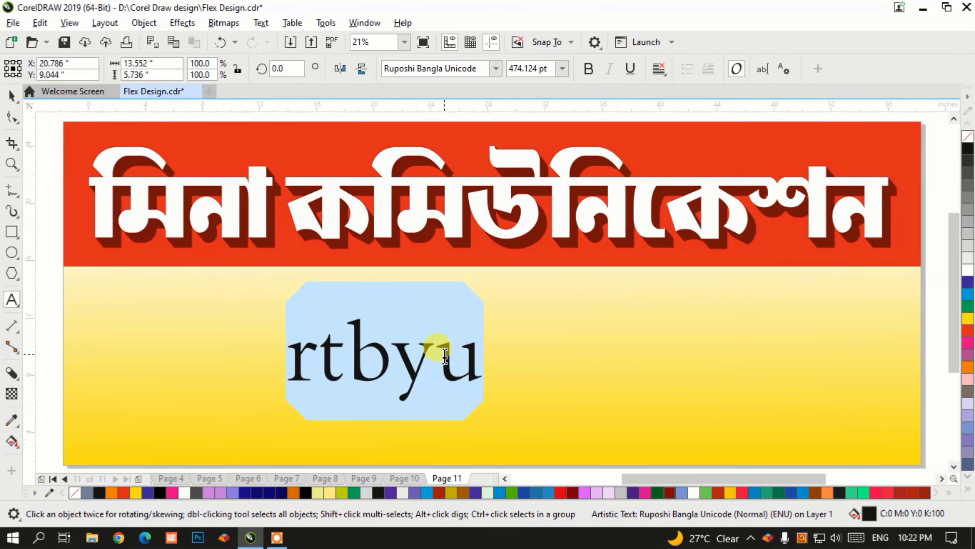
{"action": "type", "text": "এখানে"}
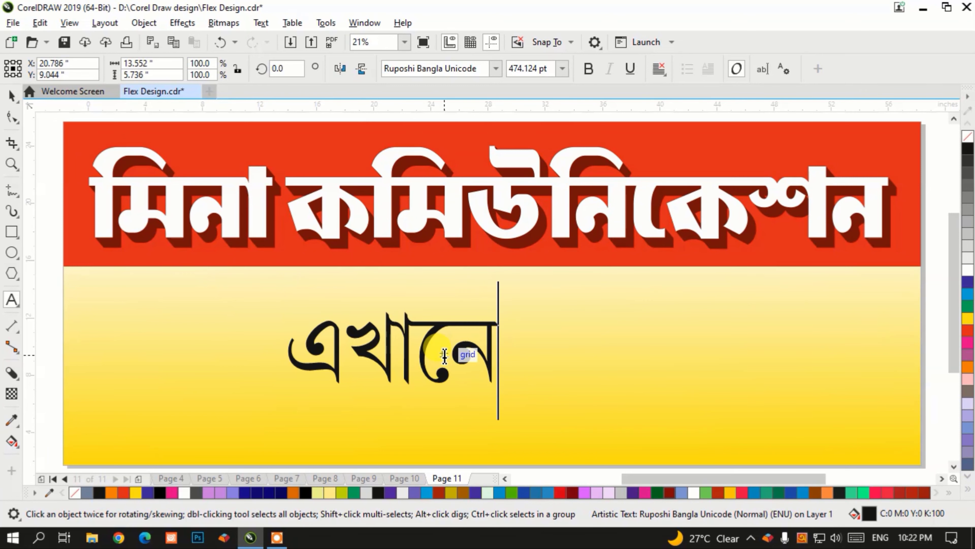
Step: Set the font size of the Bengali text "এখানে" below the red band to 150 pt
{"action": "double_click", "coordinate": [444, 356]}
{"action": "left_click", "coordinate": [525, 69]}
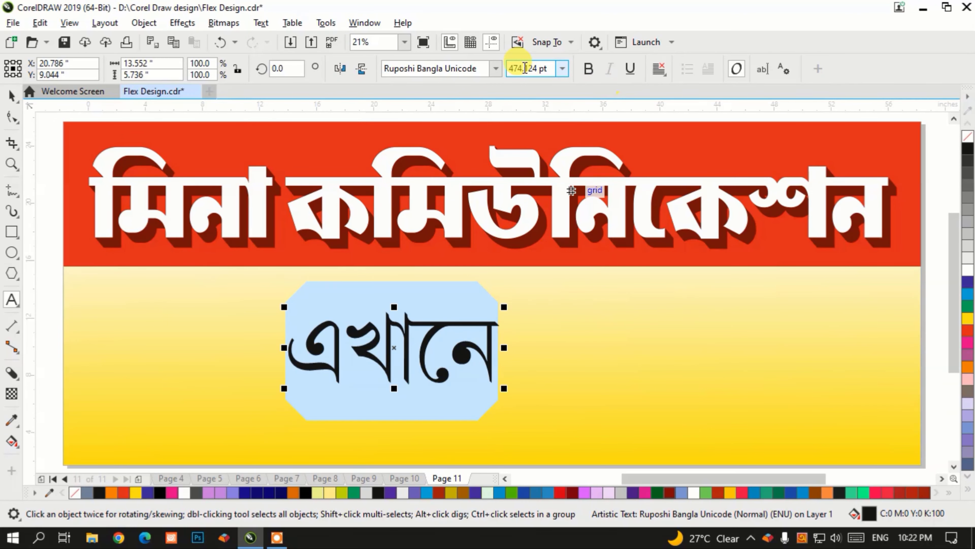
{"action": "left_click", "coordinate": [562, 69]}
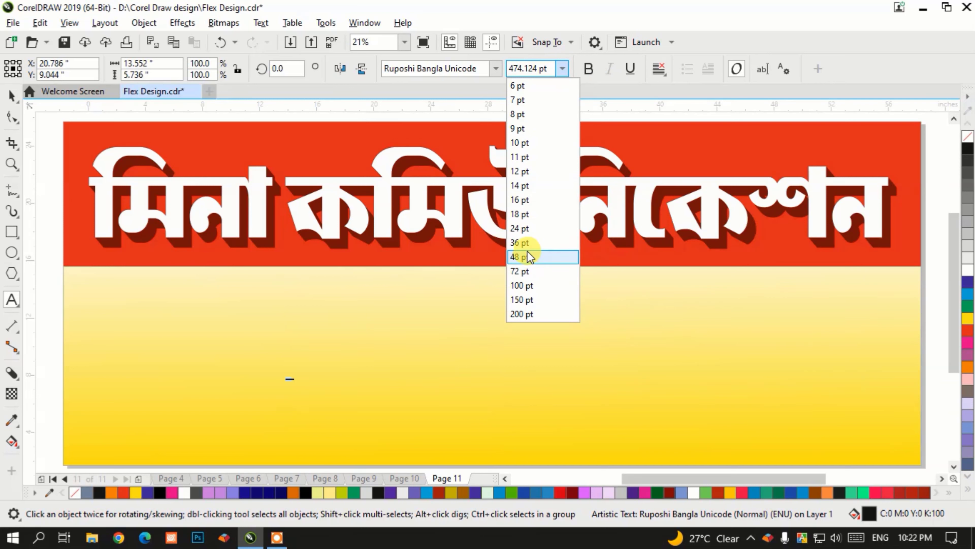
{"action": "left_click", "coordinate": [522, 299]}
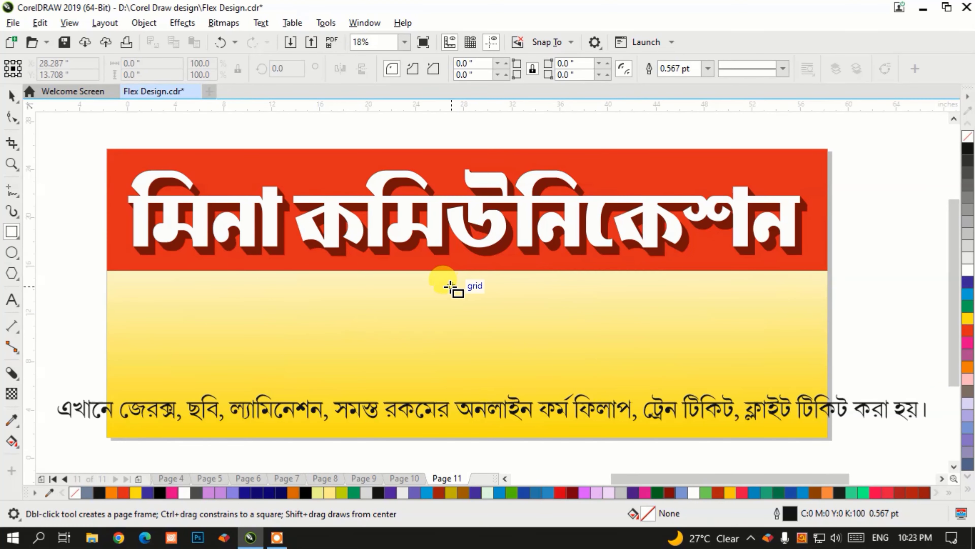
Step: Draw a rectangle about 31.4 × 6.15 inches below the red band, reaching the banner's right edge, and fill it with blue
{"action": "mouse_move", "coordinate": [450, 286]}
{"action": "left_mouse_down"}
{"action": "mouse_move", "coordinate": [504, 331]}
{"action": "mouse_move", "coordinate": [756, 386]}
{"action": "mouse_move", "coordinate": [816, 375]}
{"action": "mouse_move", "coordinate": [828, 360]}
{"action": "left_mouse_up"}
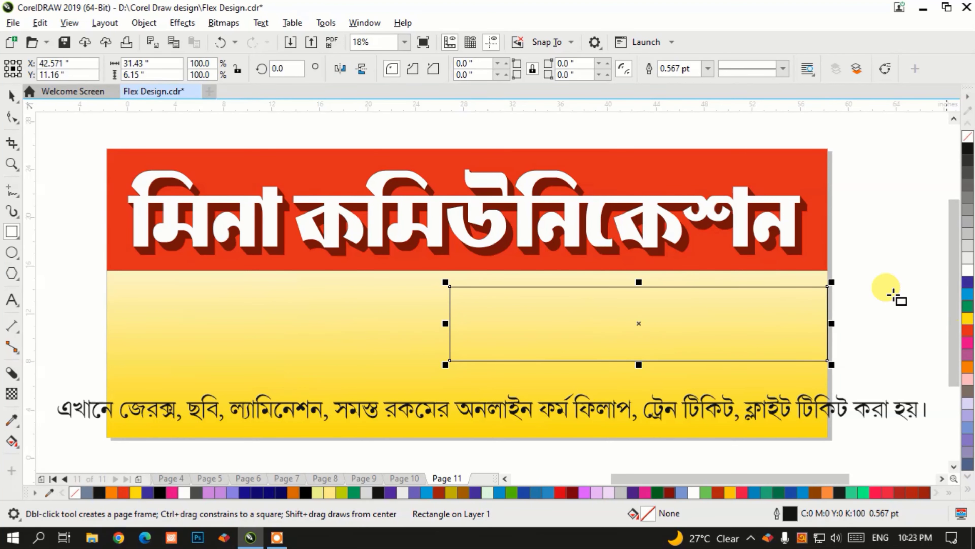
{"action": "left_click", "coordinate": [11, 95]}
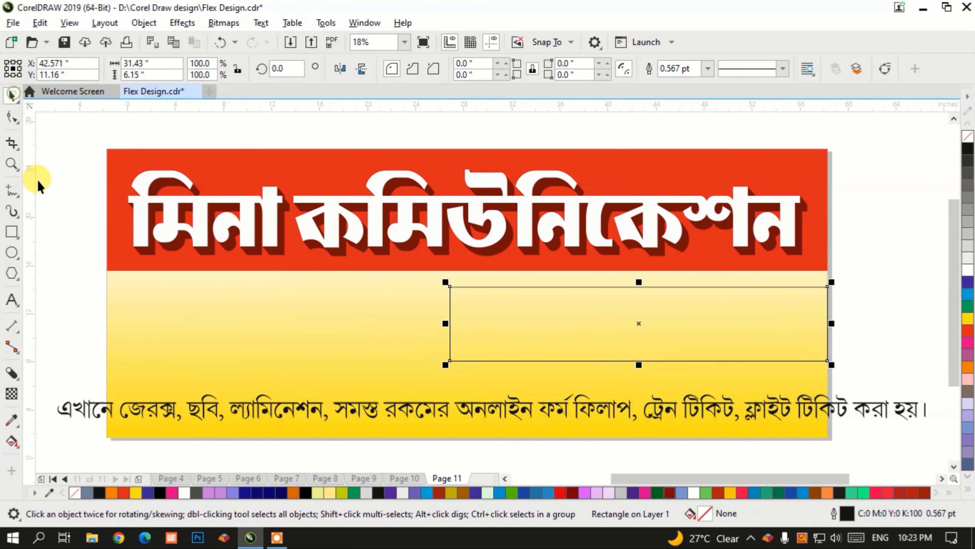
{"action": "left_click", "coordinate": [969, 286]}
{"action": "key", "text": "Escape"}
Step: Fill the blue rectangle with the background's white-to-yellow gradient, flipped vertically, and remove its outline
{"action": "left_click", "coordinate": [225, 295]}
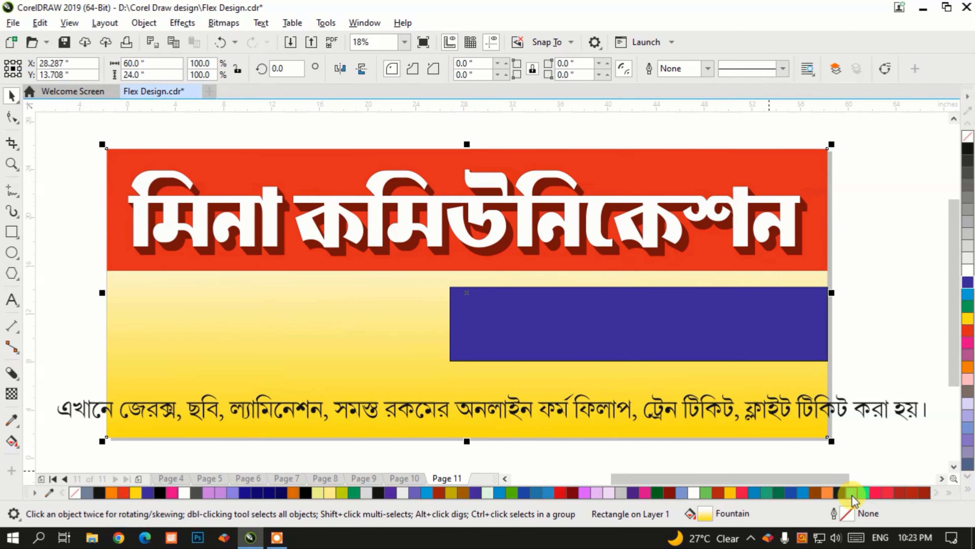
{"action": "left_click_drag", "start_coordinate": [699, 346], "coordinate": [698, 344]}
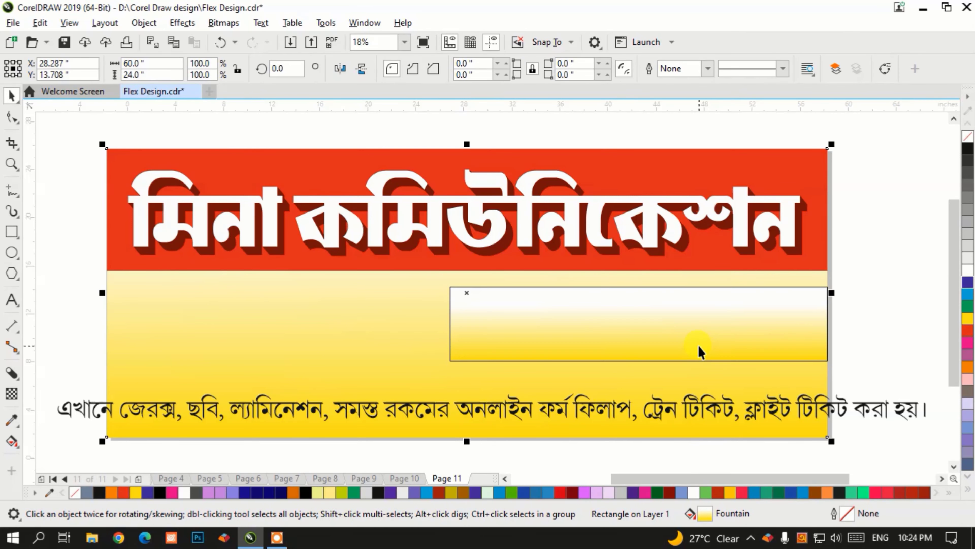
{"action": "left_click", "coordinate": [749, 322]}
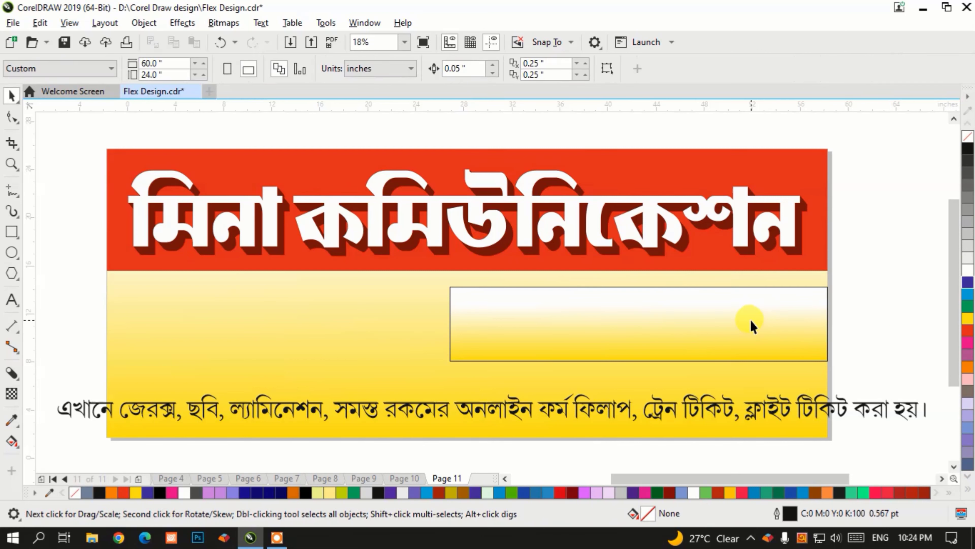
{"action": "right_click", "coordinate": [968, 141]}
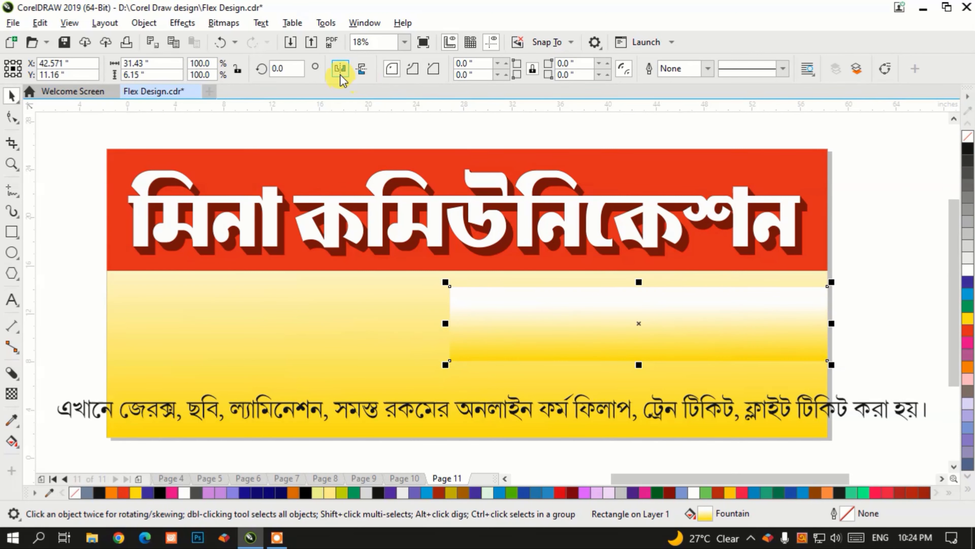
{"action": "left_click", "coordinate": [363, 68]}
{"action": "left_click", "coordinate": [929, 297]}
Step: Widen the gradient rectangle leftward to about 34.6 inches and round its two left corners to a 3.075-inch radius
{"action": "left_click", "coordinate": [538, 332]}
{"action": "left_click_drag", "start_coordinate": [441, 326], "coordinate": [404, 340]}
{"action": "left_click", "coordinate": [11, 117]}
{"action": "left_click_drag", "start_coordinate": [411, 287], "coordinate": [630, 312]}
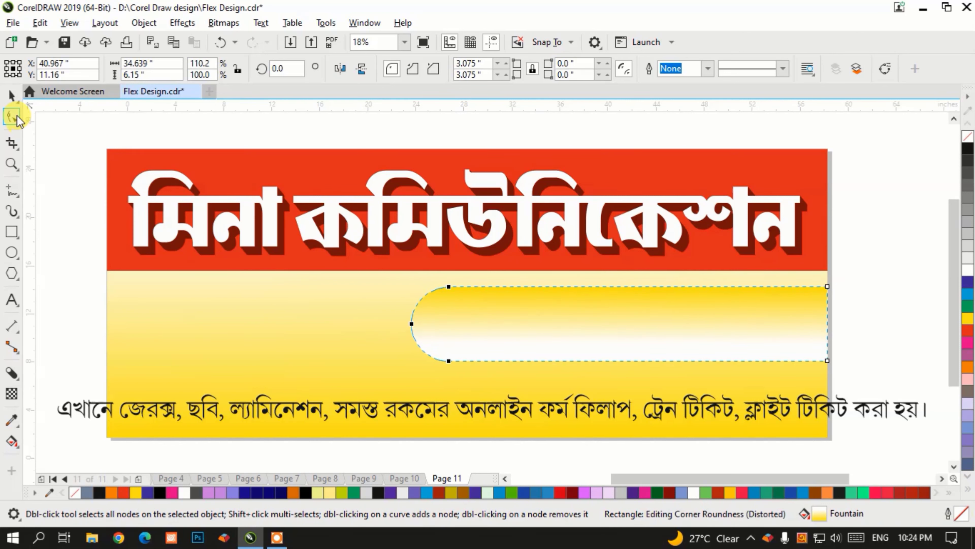
{"action": "left_click", "coordinate": [11, 95]}
{"action": "left_click", "coordinate": [874, 323]}
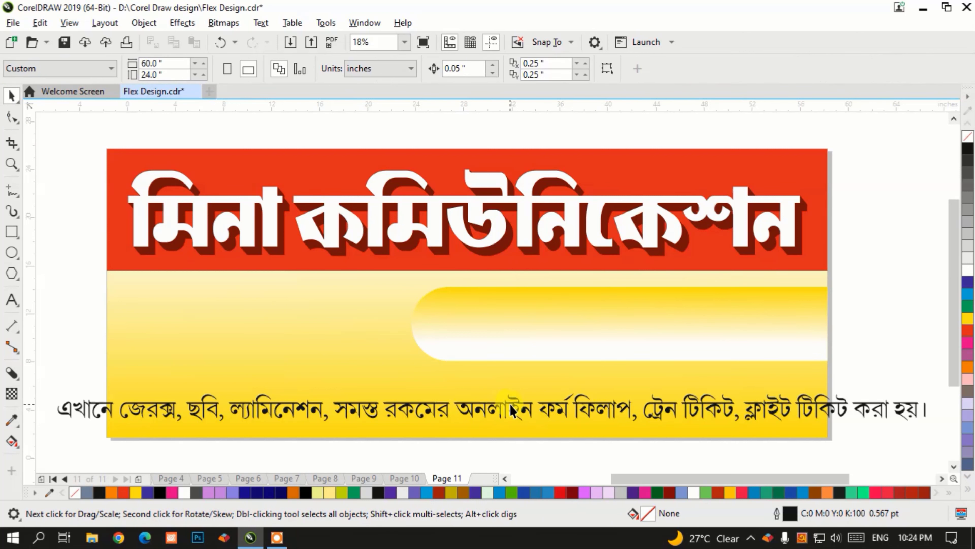
Step: Break the Bengali services text into two lines after "অনলাইন" and centre-align it
{"action": "double_click", "coordinate": [530, 411]}
{"action": "key", "text": "Return"}
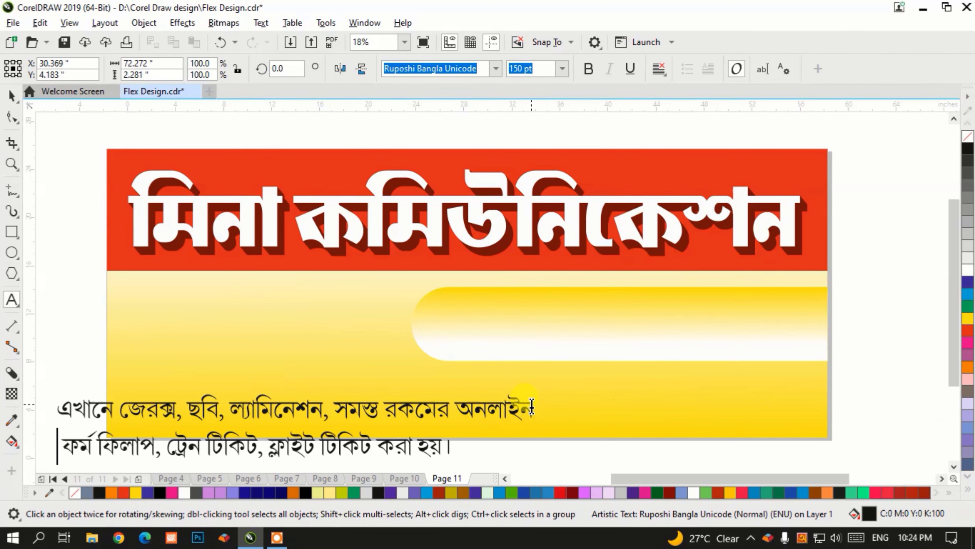
{"action": "key", "text": "ctrl+a"}
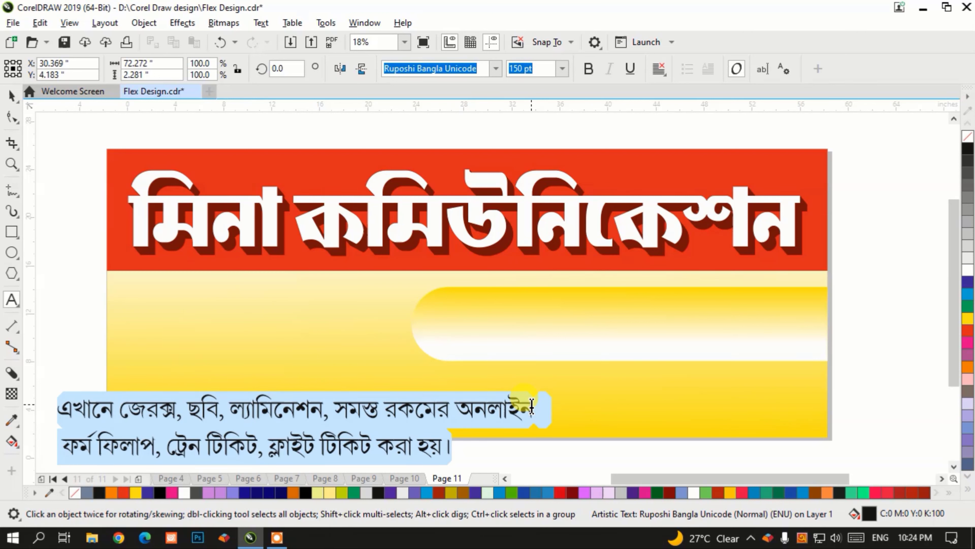
{"action": "key", "text": "ctrl+e"}
Step: Move the two-line services text onto the rounded gradient shape and make it bold
{"action": "left_click", "coordinate": [18, 101]}
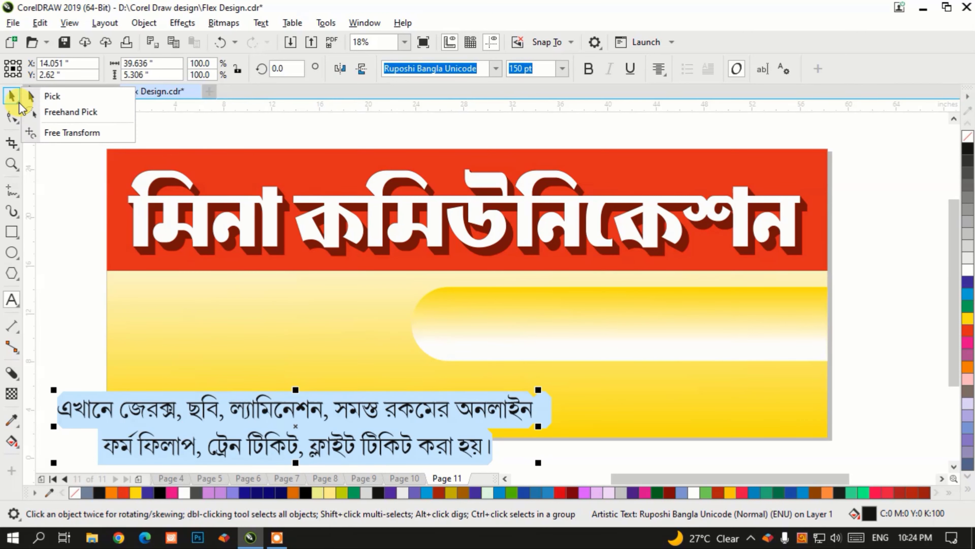
{"action": "left_click", "coordinate": [18, 122]}
{"action": "left_click", "coordinate": [50, 116]}
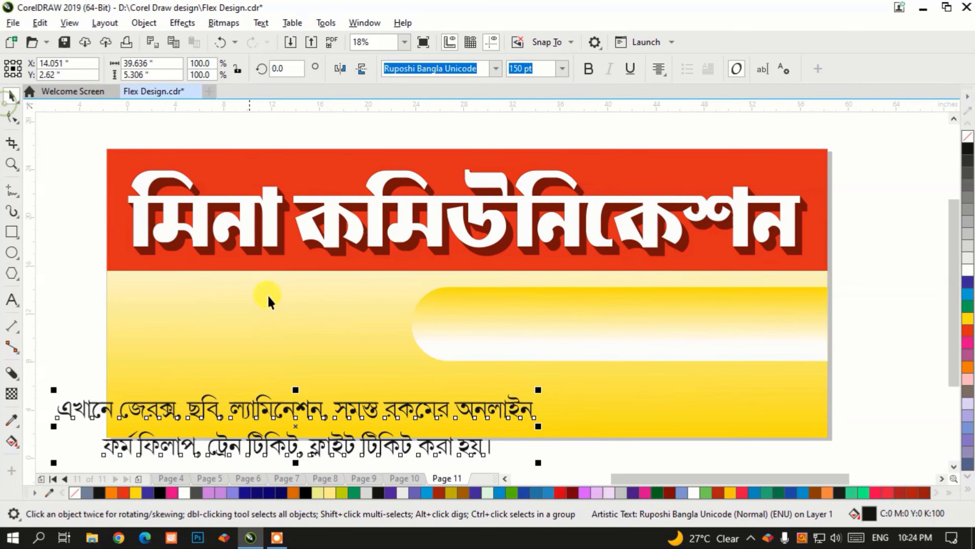
{"action": "left_click_drag", "start_coordinate": [308, 410], "coordinate": [661, 311]}
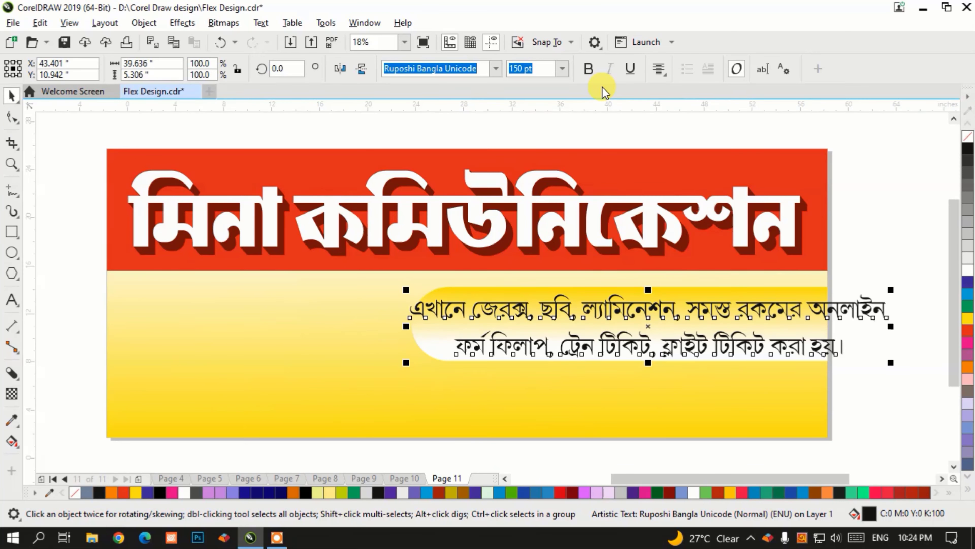
{"action": "left_click", "coordinate": [590, 69]}
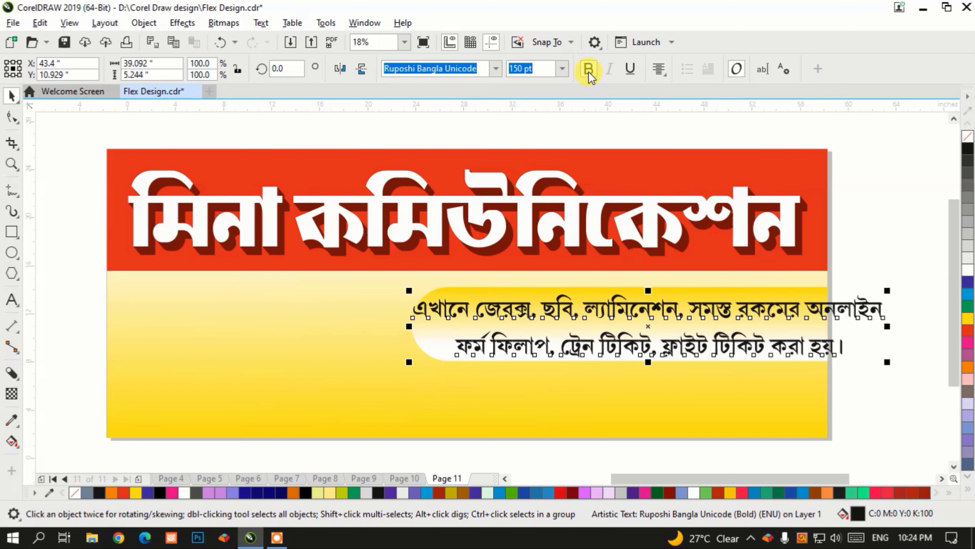
Step: Widen the rounded gradient shape leftward to about 39.9 inches and remove "রকমের" from the services text on it
{"action": "left_click", "coordinate": [432, 338]}
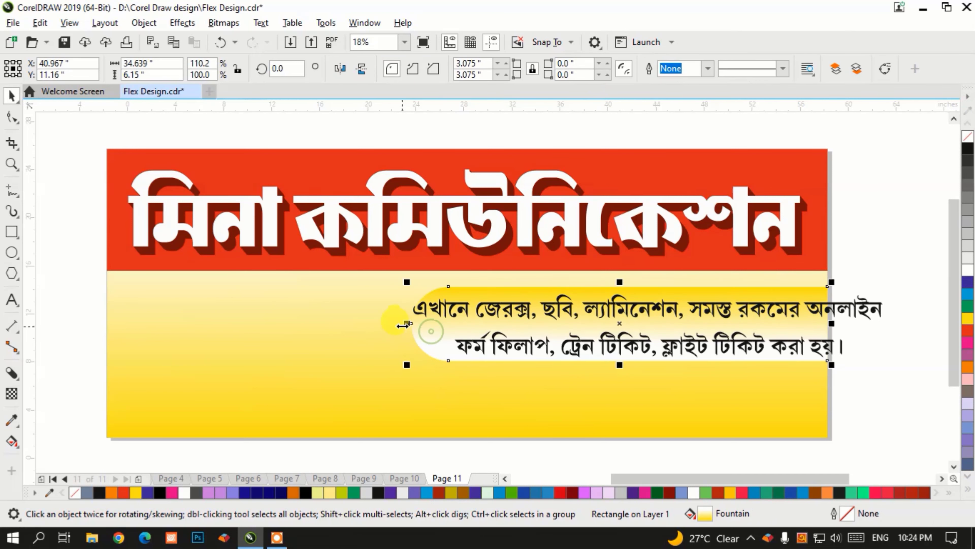
{"action": "left_click_drag", "start_coordinate": [402, 323], "coordinate": [344, 333]}
{"action": "left_click", "coordinate": [892, 377]}
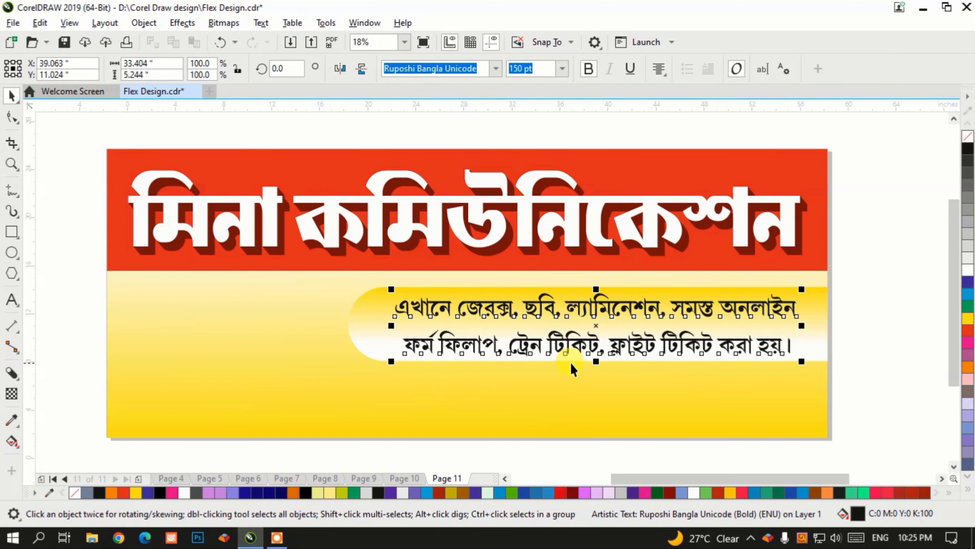
Step: Tighten the line spacing of the services text to an overall text height of about 4.55 inches
{"action": "scroll", "coordinate": [561, 364], "scroll_direction": "up", "scroll_amount": 2}
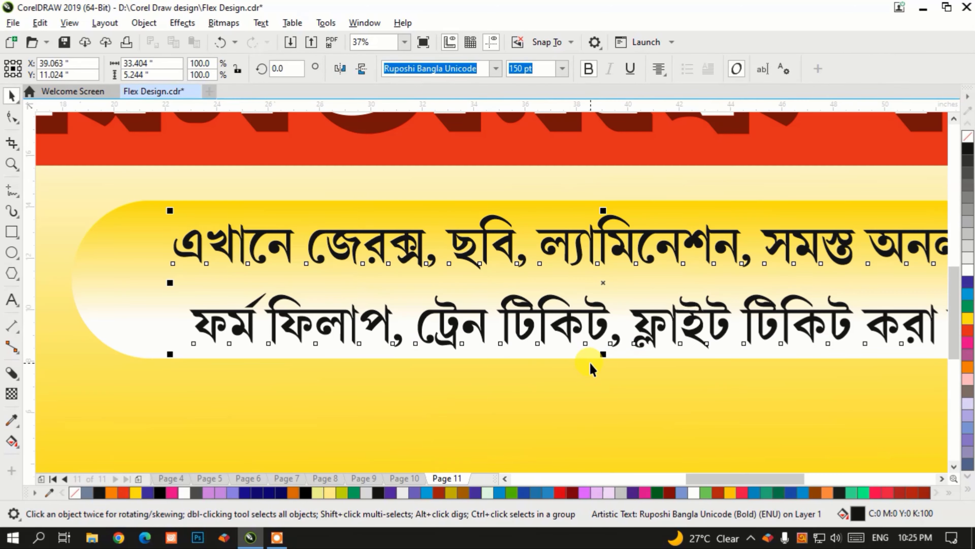
{"action": "left_click", "coordinate": [941, 479]}
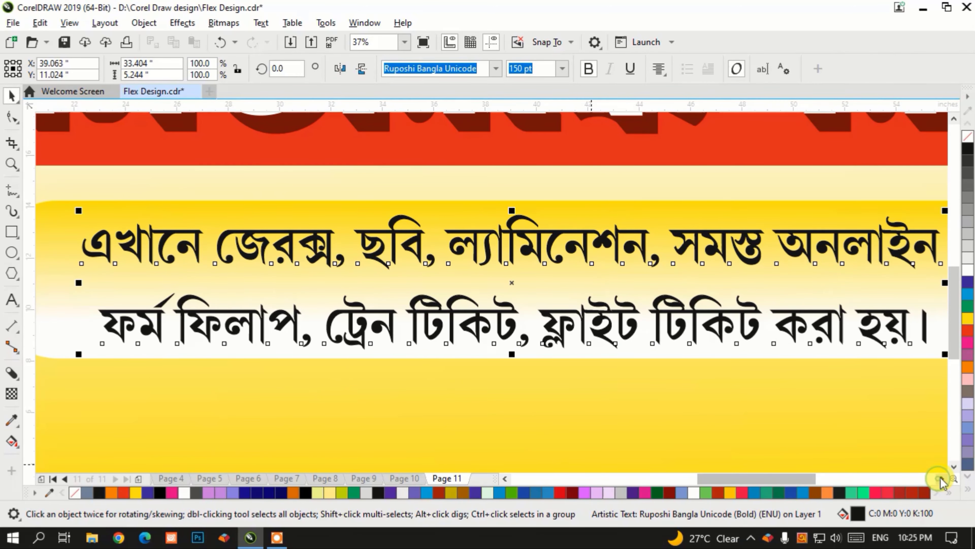
{"action": "left_click", "coordinate": [11, 118]}
{"action": "left_click_drag", "start_coordinate": [77, 353], "coordinate": [77, 322]}
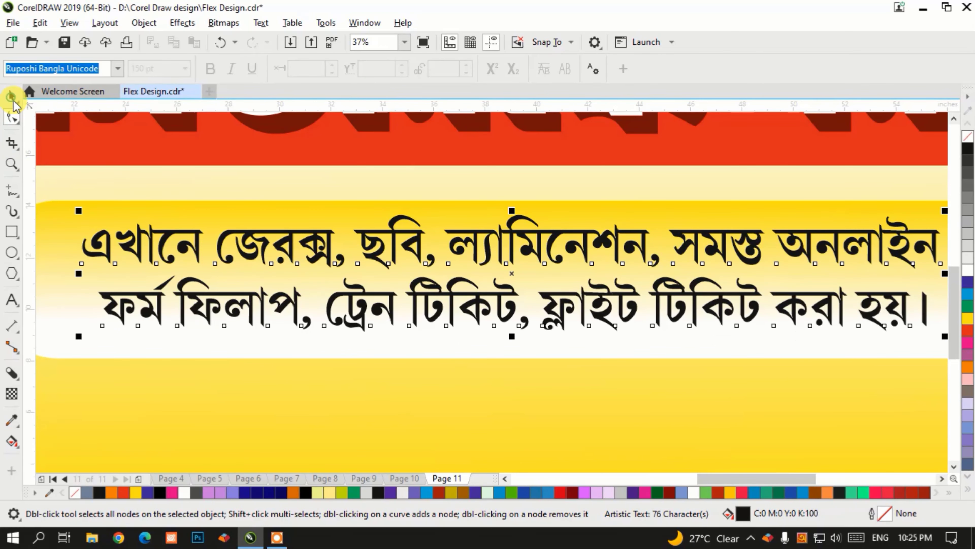
{"action": "left_click", "coordinate": [9, 96]}
{"action": "scroll", "coordinate": [346, 265], "scroll_direction": "down", "scroll_amount": 2}
{"action": "left_click", "coordinate": [739, 350]}
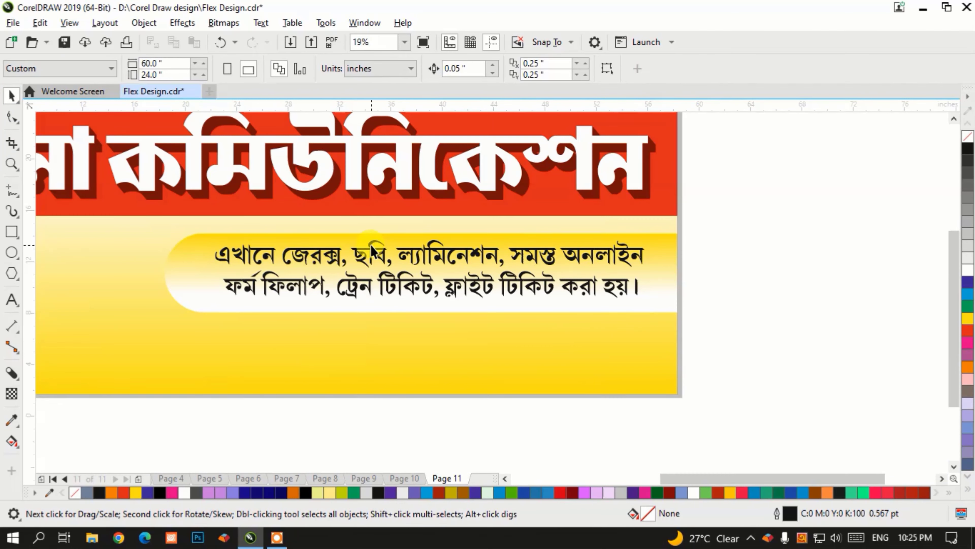
Step: Nudge the services text down so it sits vertically centred within the rounded gradient shape
{"action": "scroll", "coordinate": [264, 260], "scroll_direction": "up", "scroll_amount": 2}
{"action": "left_click", "coordinate": [327, 256]}
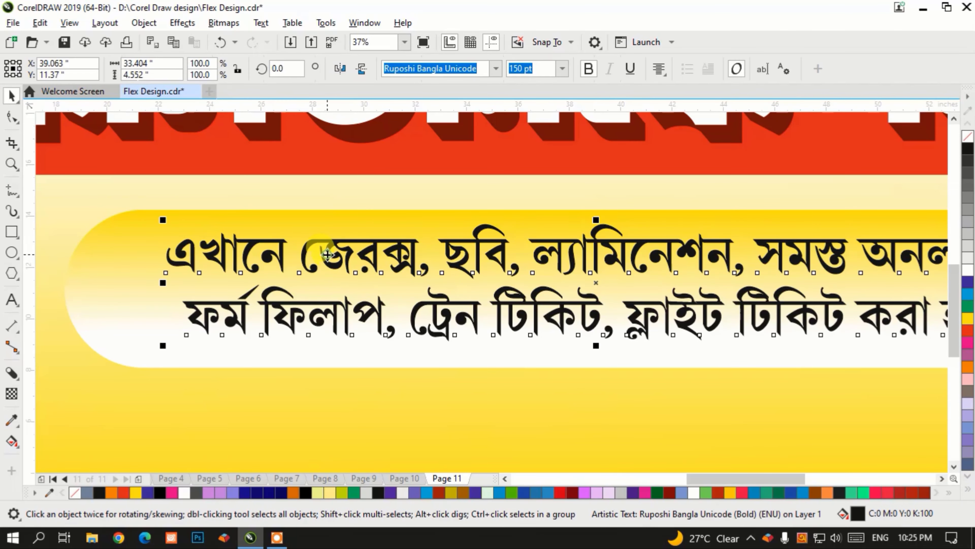
{"action": "key", "text": "Down"}
{"action": "key", "text": "Down"}
{"action": "key", "text": "Down"}
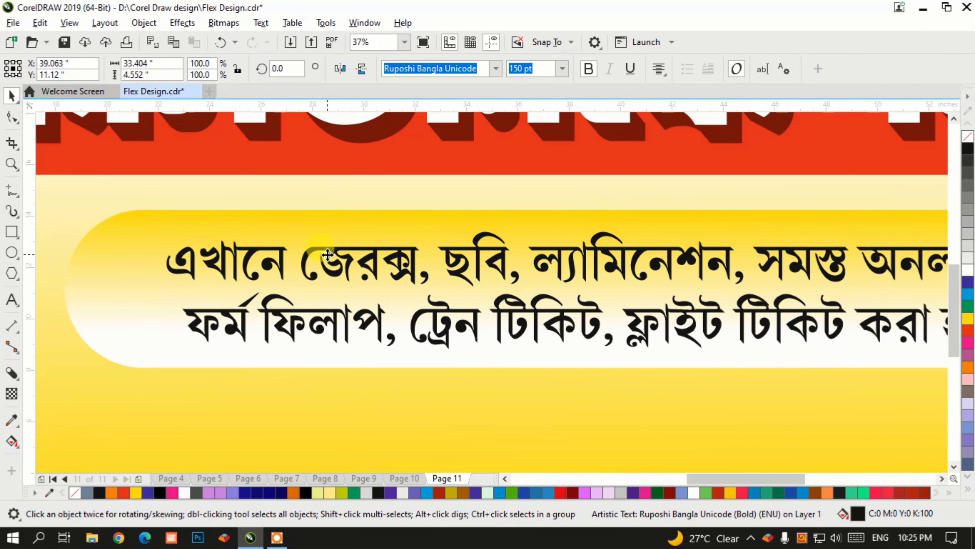
Step: Set the services text colour to dark red C6 M100 Y90 K31
{"action": "scroll", "coordinate": [410, 248], "scroll_direction": "down", "scroll_amount": 2}
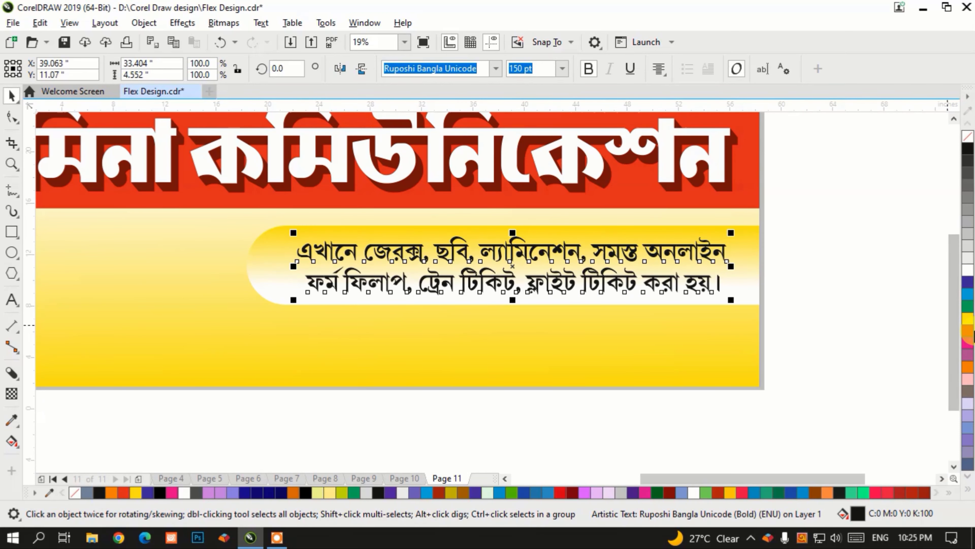
{"action": "left_click", "coordinate": [968, 331]}
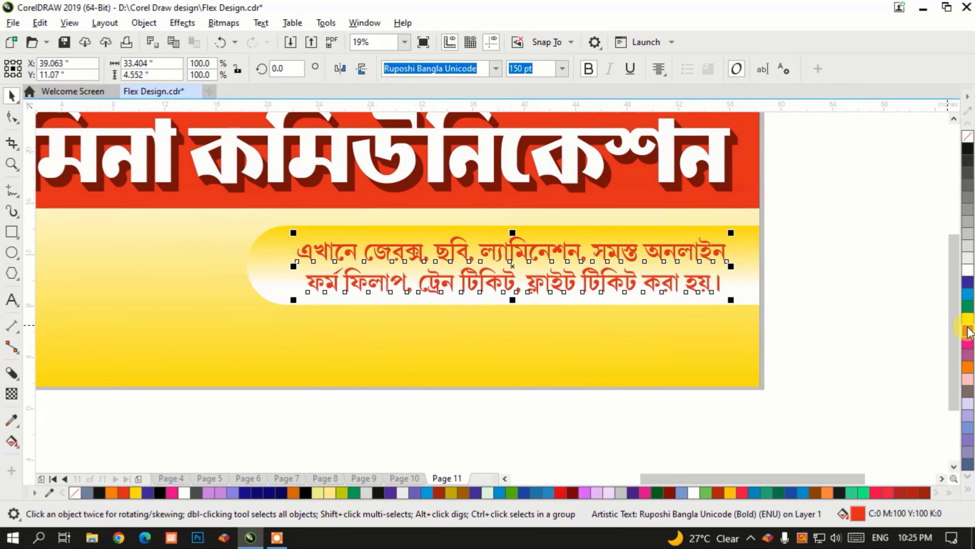
{"action": "left_click", "coordinate": [882, 319]}
{"action": "left_click", "coordinate": [541, 254]}
{"action": "scroll", "coordinate": [541, 255], "scroll_direction": "up", "scroll_amount": 2}
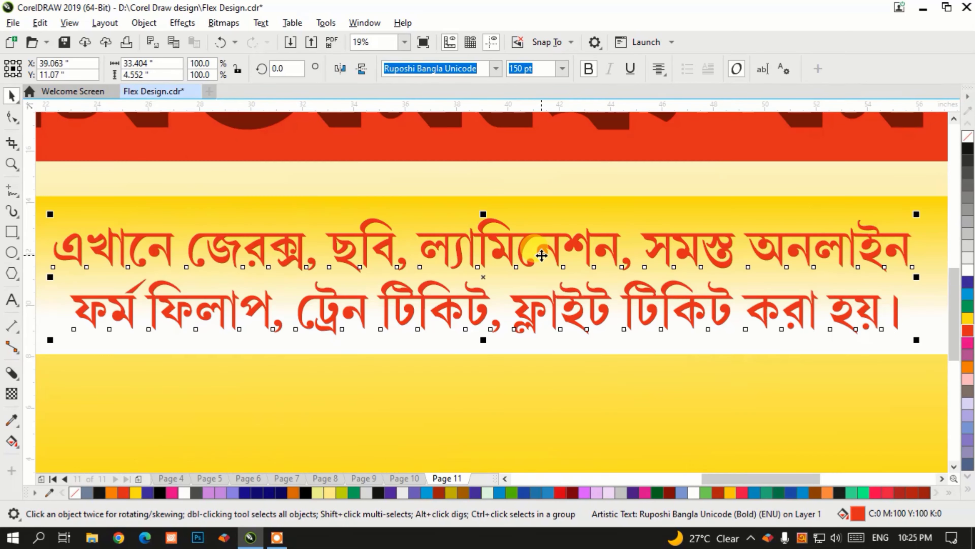
{"action": "left_click", "coordinate": [905, 494]}
{"action": "scroll", "coordinate": [758, 330], "scroll_direction": "down", "scroll_amount": 2}
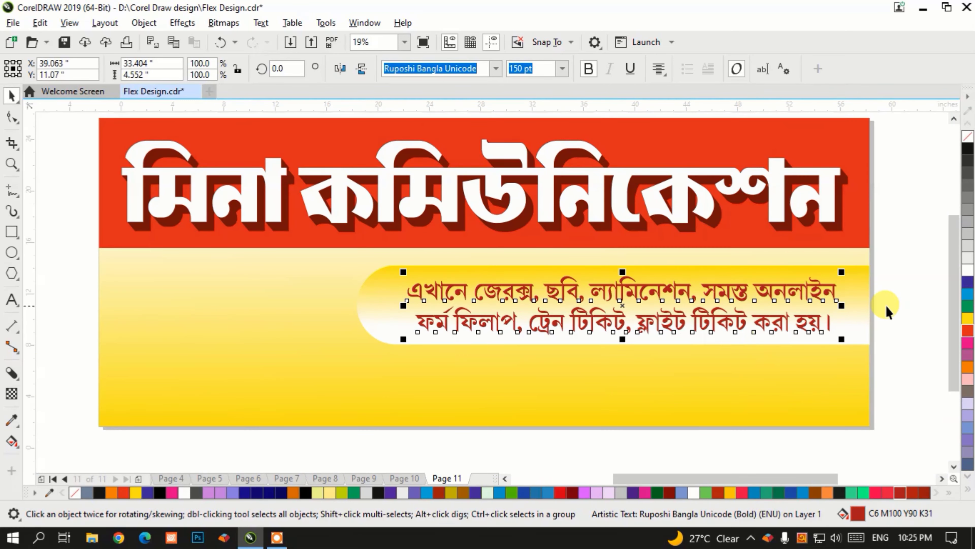
Step: Narrow the rounded gradient shape from its left end to a width of about 38.6 inches
{"action": "left_click", "coordinate": [892, 306]}
{"action": "left_click", "coordinate": [397, 302]}
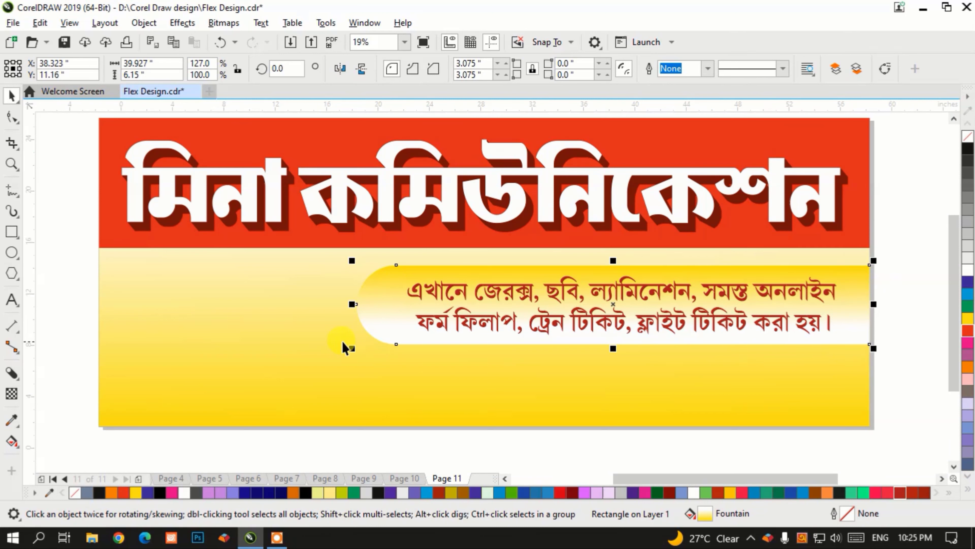
{"action": "left_click_drag", "start_coordinate": [353, 305], "coordinate": [371, 305]}
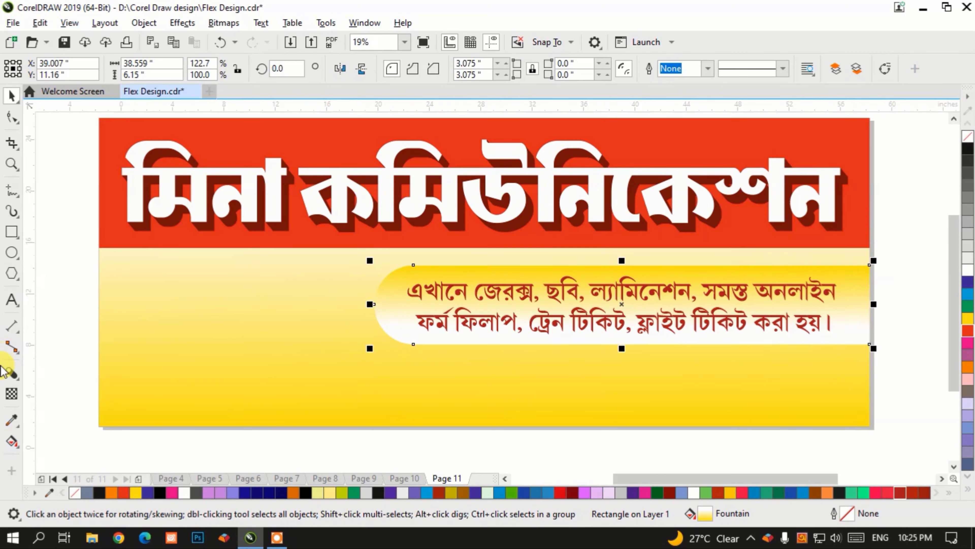
Step: Add a Block Shadow to the rounded gradient shape, extending down and to the left about 0.38 inches at about 234 degrees
{"action": "left_click", "coordinate": [11, 372]}
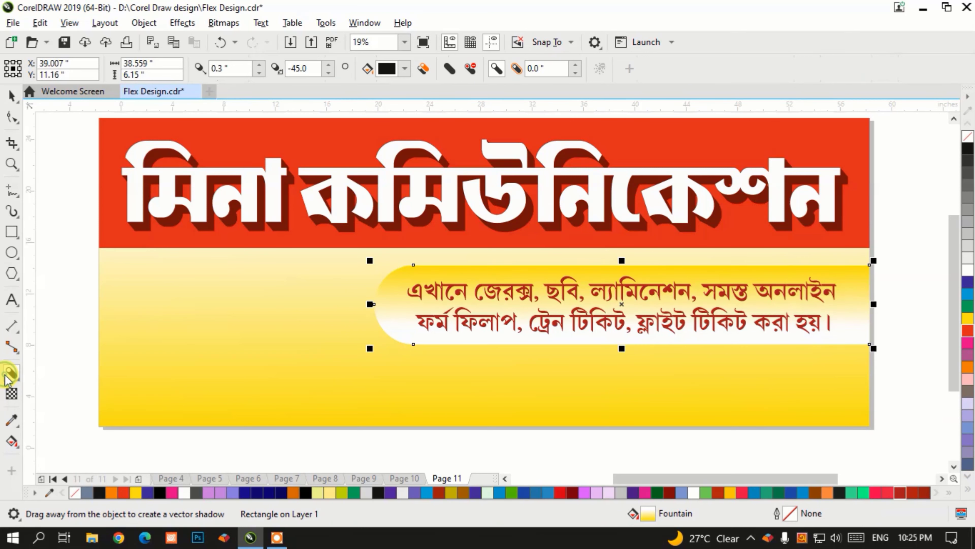
{"action": "left_click_drag", "start_coordinate": [540, 278], "coordinate": [616, 313]}
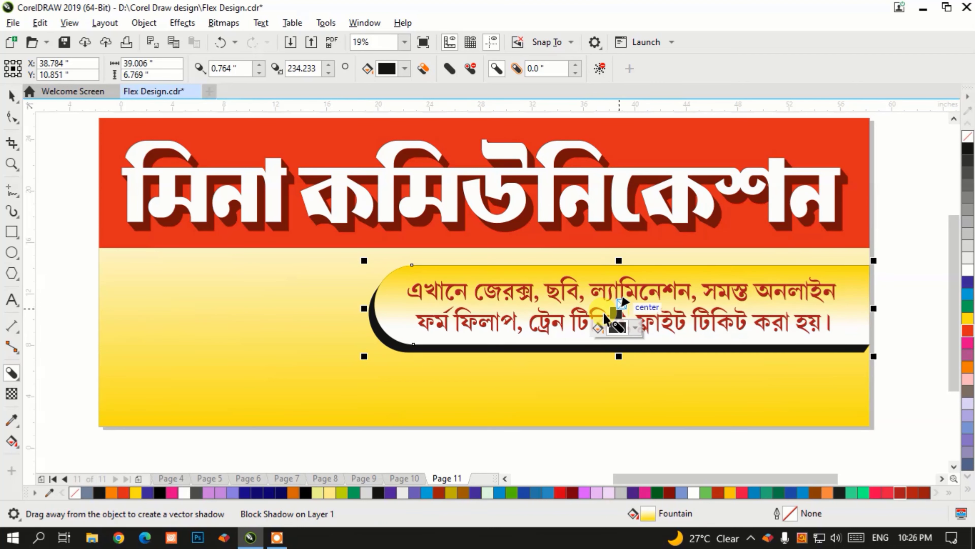
{"action": "scroll", "coordinate": [604, 340], "scroll_direction": "up", "scroll_amount": 2}
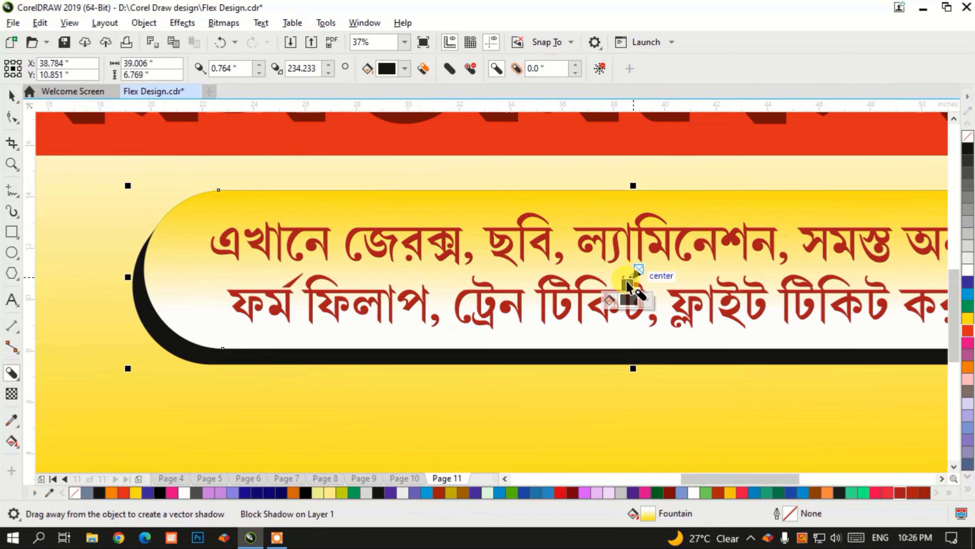
{"action": "left_click_drag", "start_coordinate": [627, 284], "coordinate": [568, 275]}
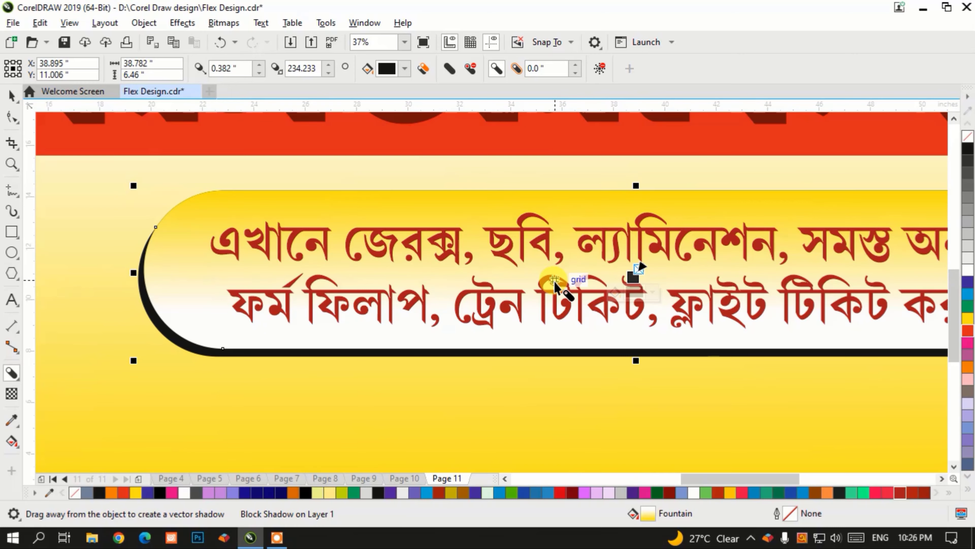
{"action": "scroll", "coordinate": [567, 275], "scroll_direction": "down", "scroll_amount": 2}
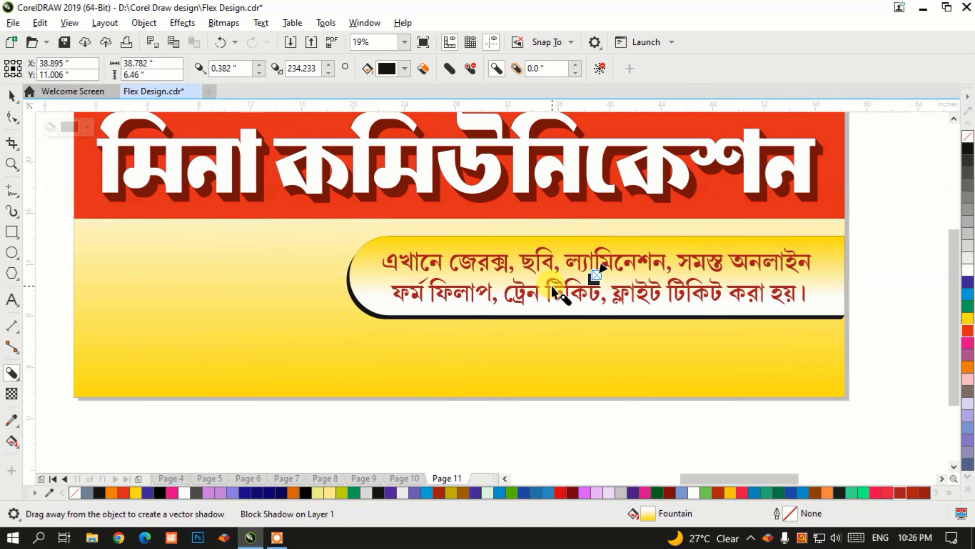
{"action": "scroll", "coordinate": [552, 286], "scroll_direction": "up", "scroll_amount": 3}
{"action": "scroll", "coordinate": [553, 287], "scroll_direction": "down", "scroll_amount": 1}
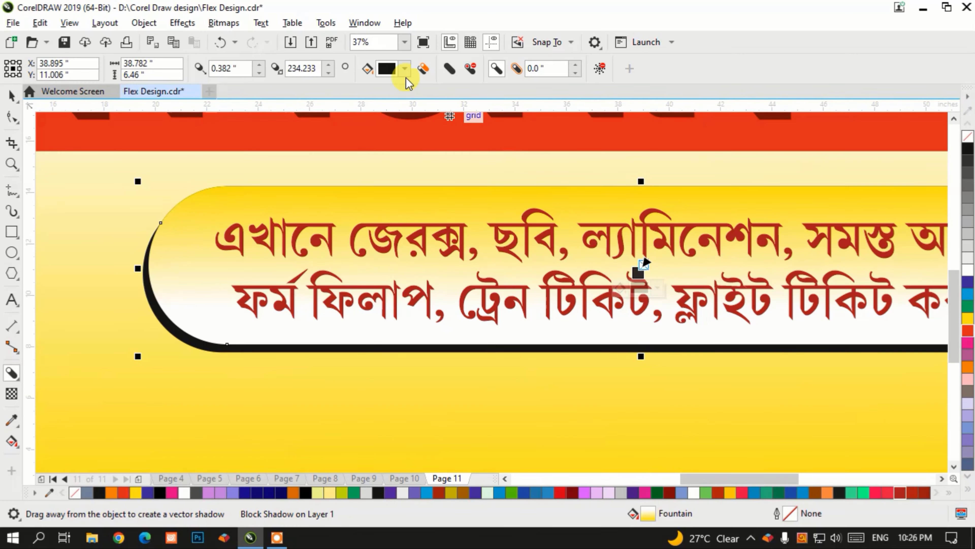
Step: Set the block shadow colour of the rounded gradient shape to dark red C12 M100 Y100 K56
{"action": "left_click", "coordinate": [388, 68]}
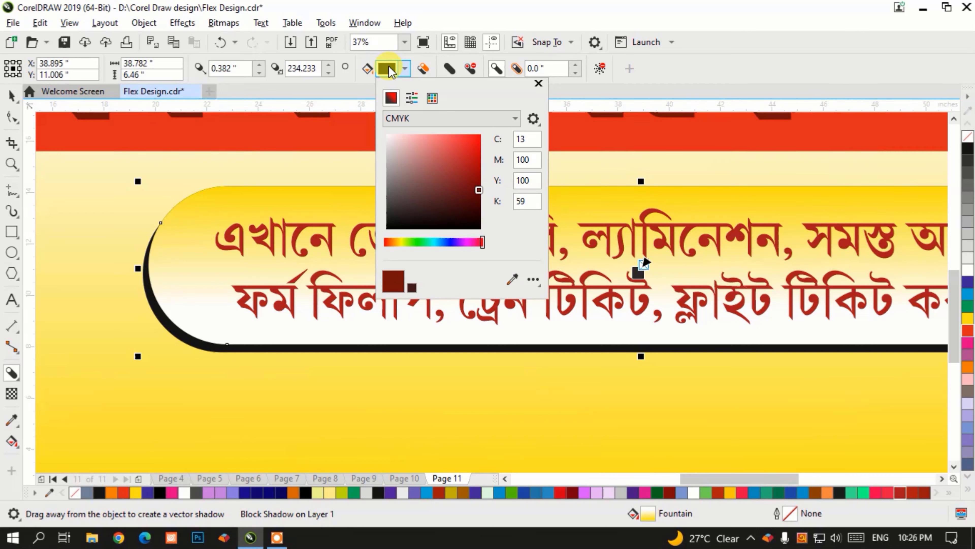
{"action": "left_click", "coordinate": [468, 165]}
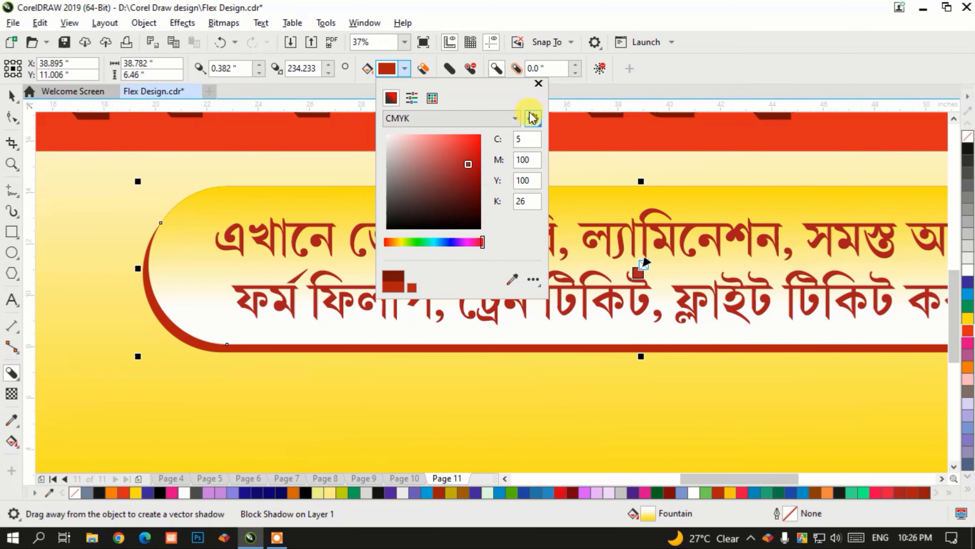
{"action": "left_click", "coordinate": [477, 187]}
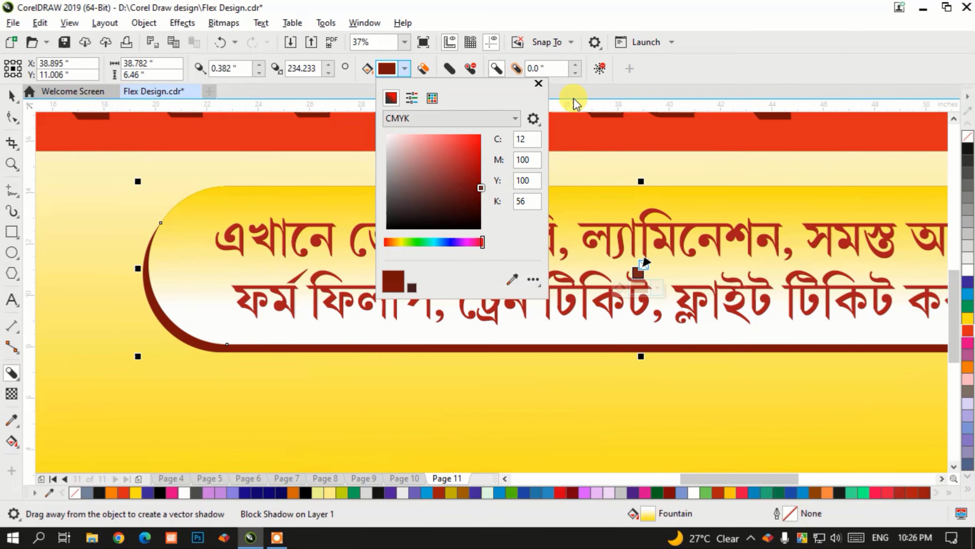
{"action": "left_click", "coordinate": [538, 83]}
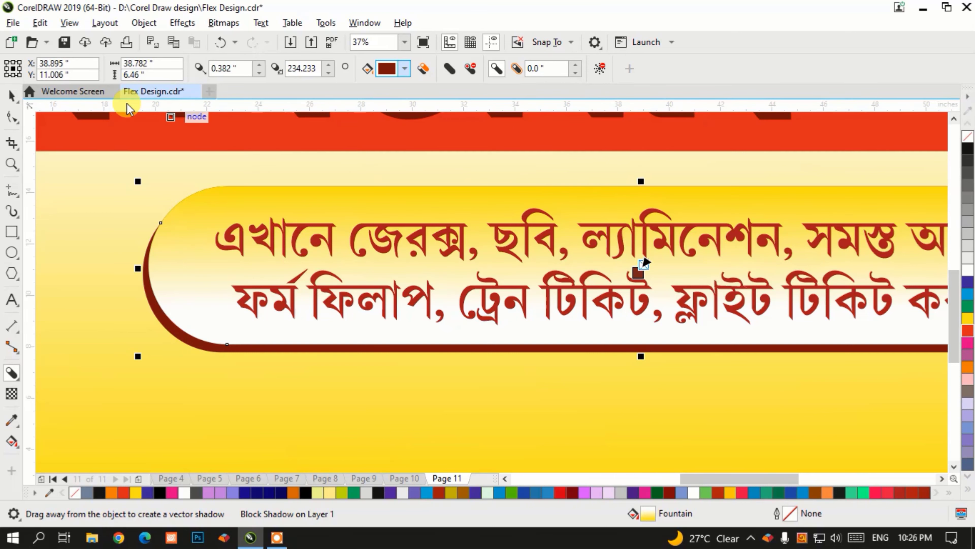
Step: Give the services text a white 8 pt outline placed behind its fill
{"action": "left_click", "coordinate": [12, 96]}
{"action": "left_click", "coordinate": [318, 235]}
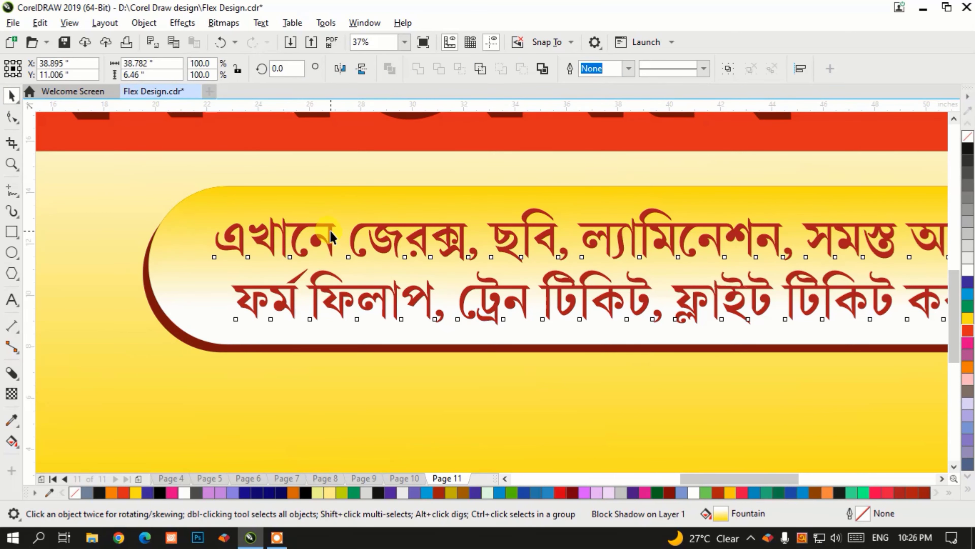
{"action": "right_click", "coordinate": [966, 271]}
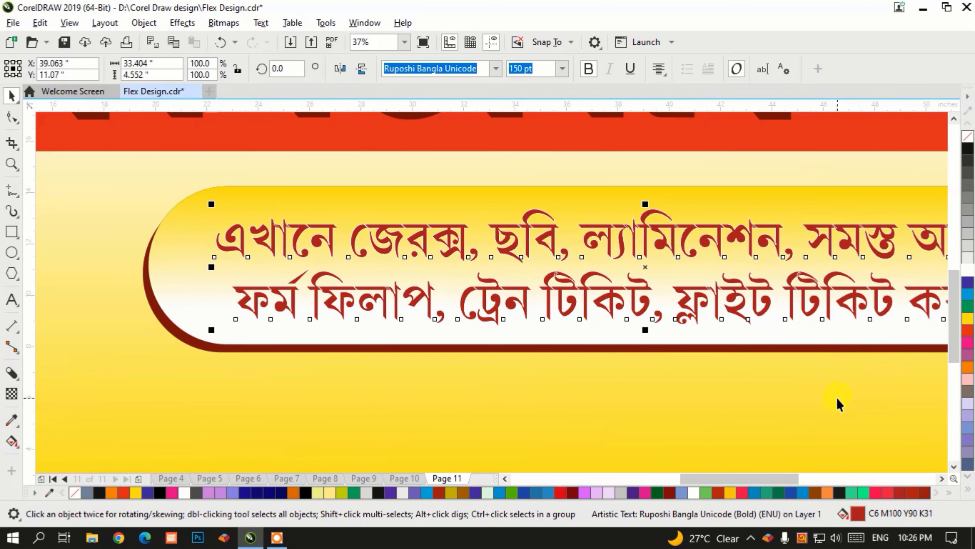
{"action": "key", "text": "F12"}
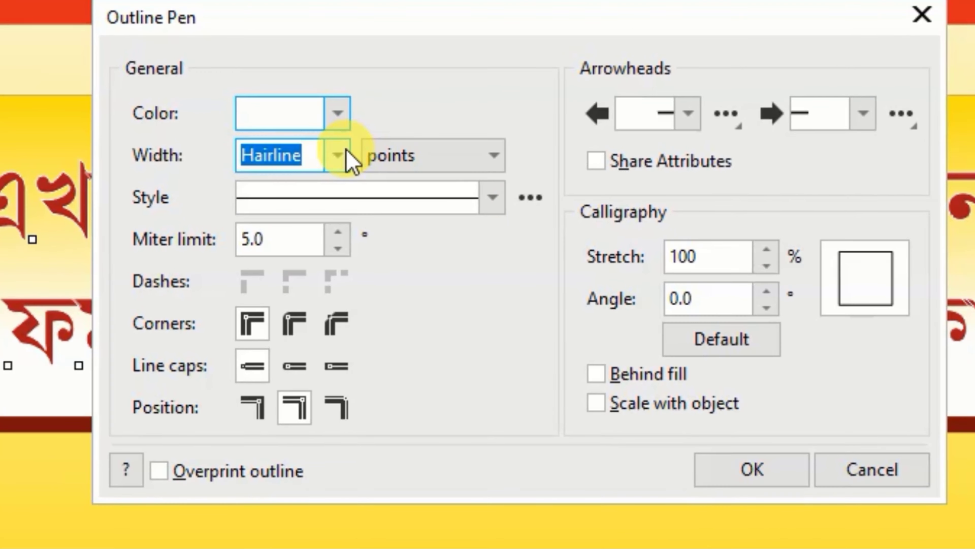
{"action": "left_click", "coordinate": [596, 373]}
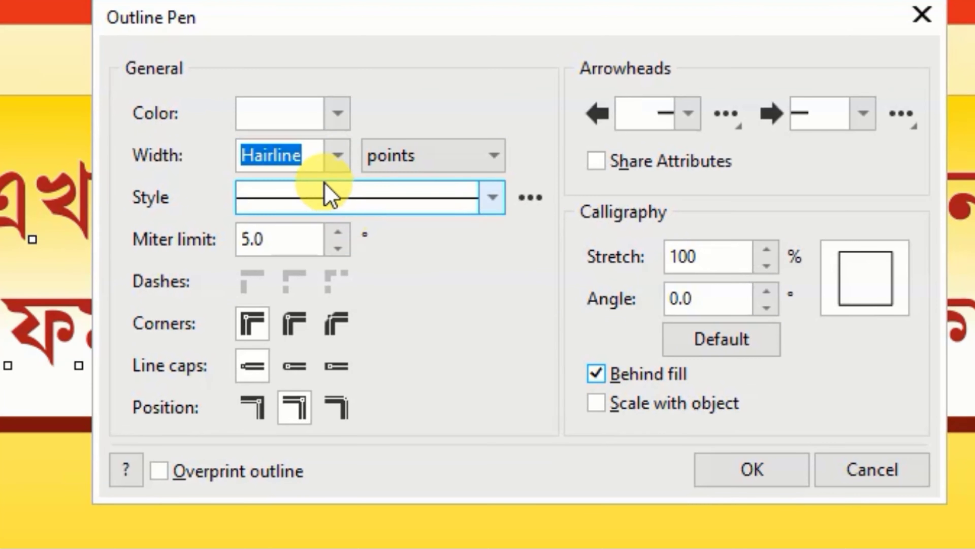
{"action": "left_click", "coordinate": [337, 156]}
{"action": "left_click", "coordinate": [261, 359]}
{"action": "left_click", "coordinate": [338, 155]}
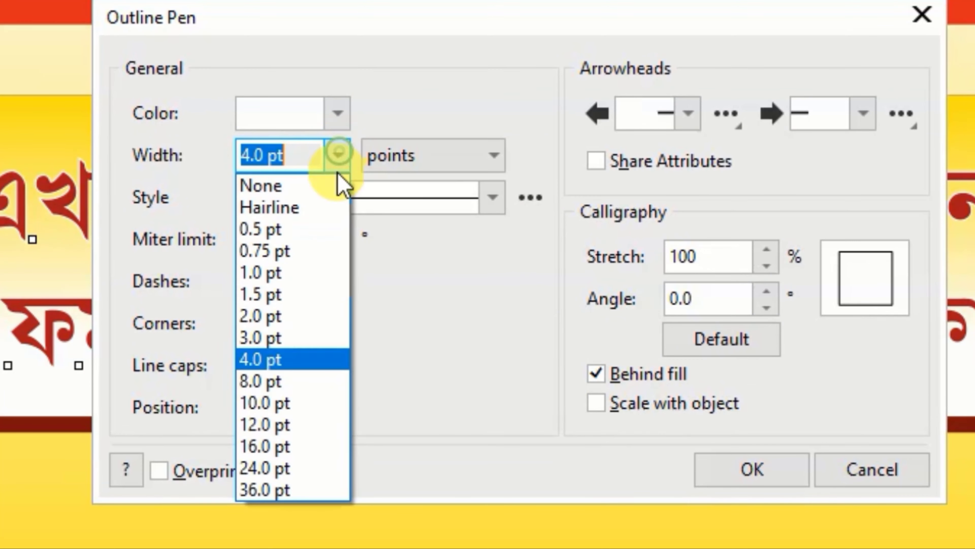
{"action": "left_click", "coordinate": [286, 380]}
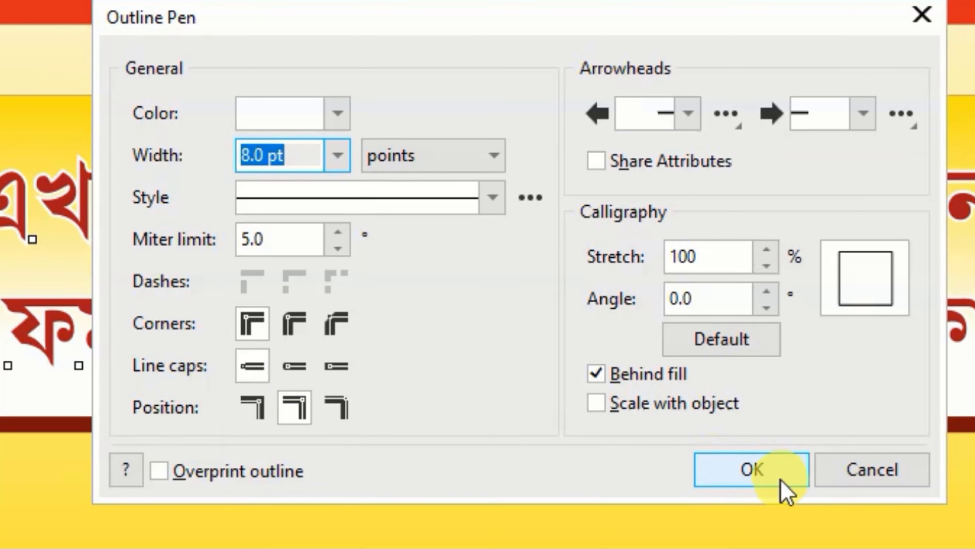
{"action": "left_click", "coordinate": [762, 467]}
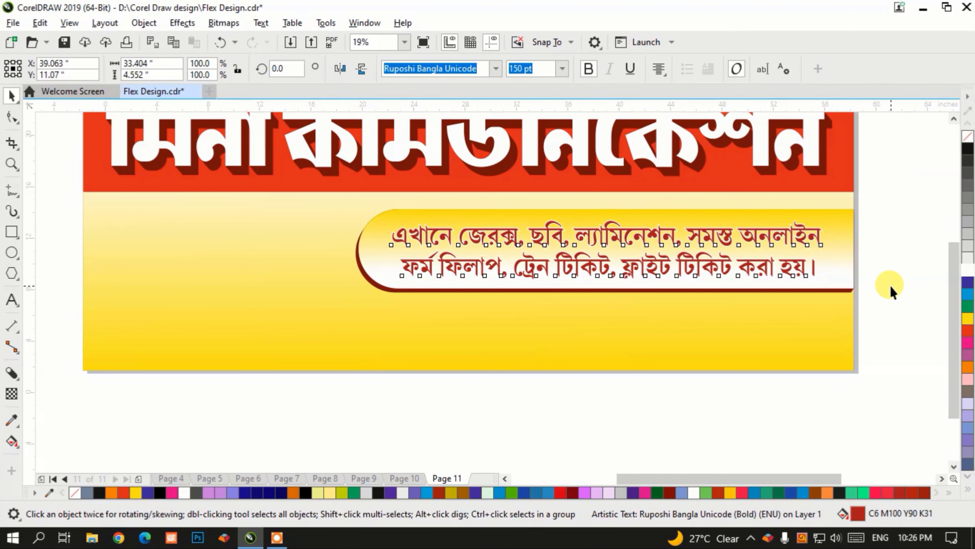
{"action": "left_click", "coordinate": [888, 285]}
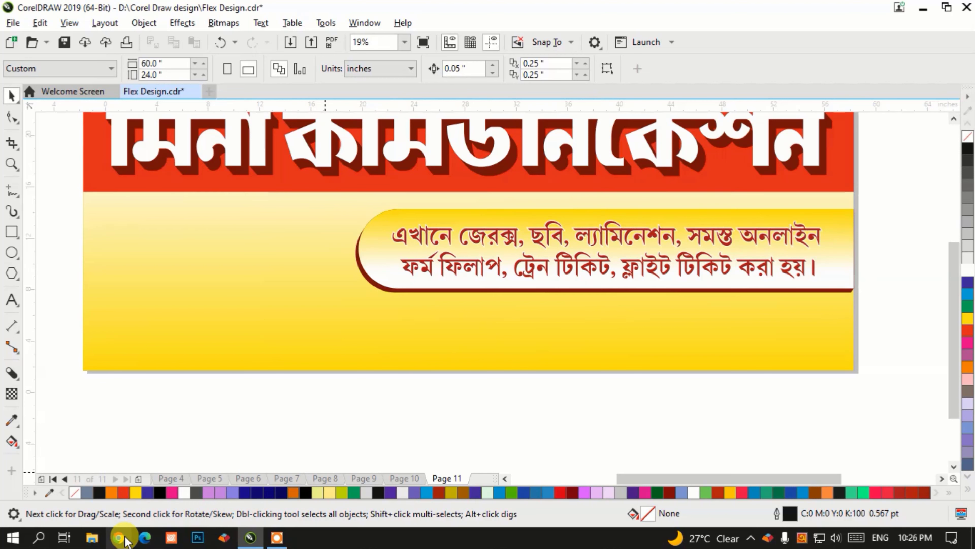
{"action": "key", "text": "shift+F4"}
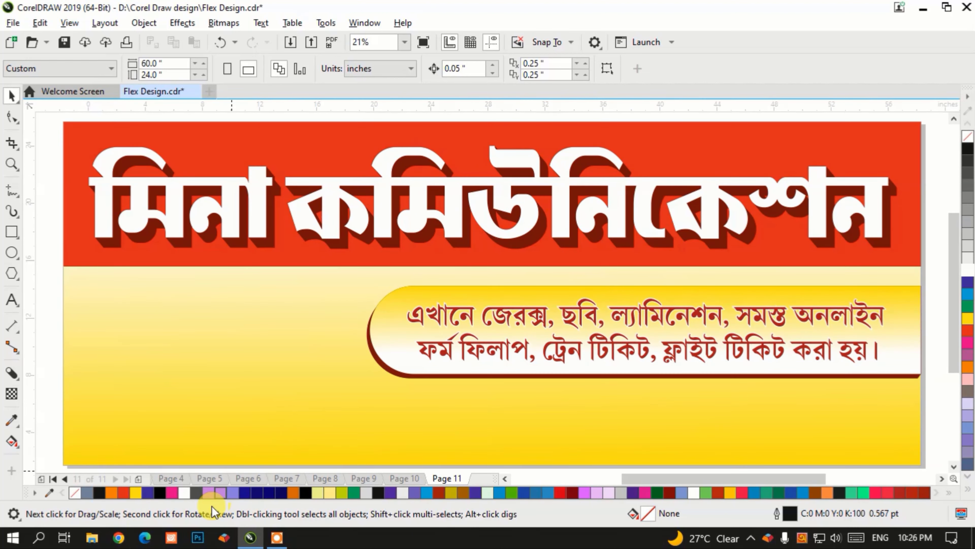
Step: Switch to Chrome and search Google for "train flight png images"
{"action": "left_click", "coordinate": [118, 538]}
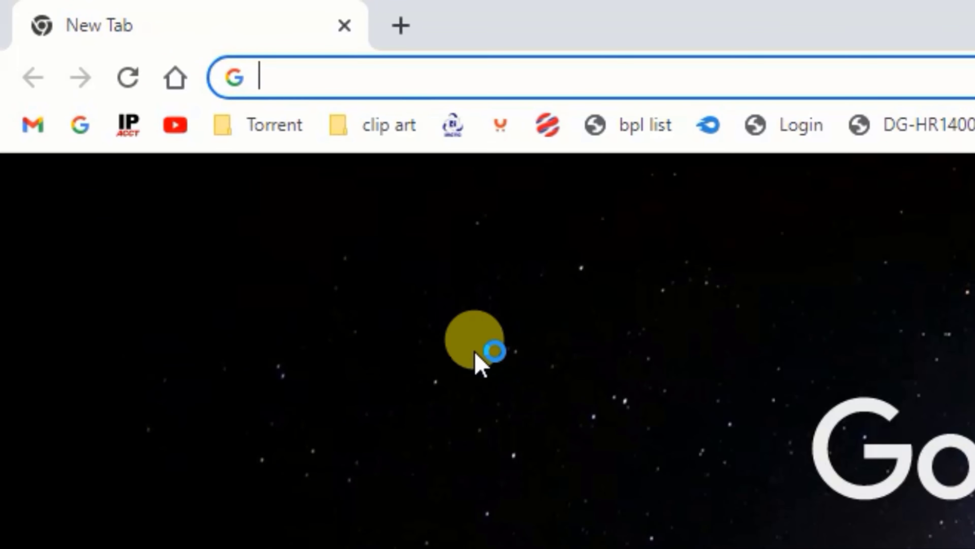
{"action": "left_click", "coordinate": [327, 75]}
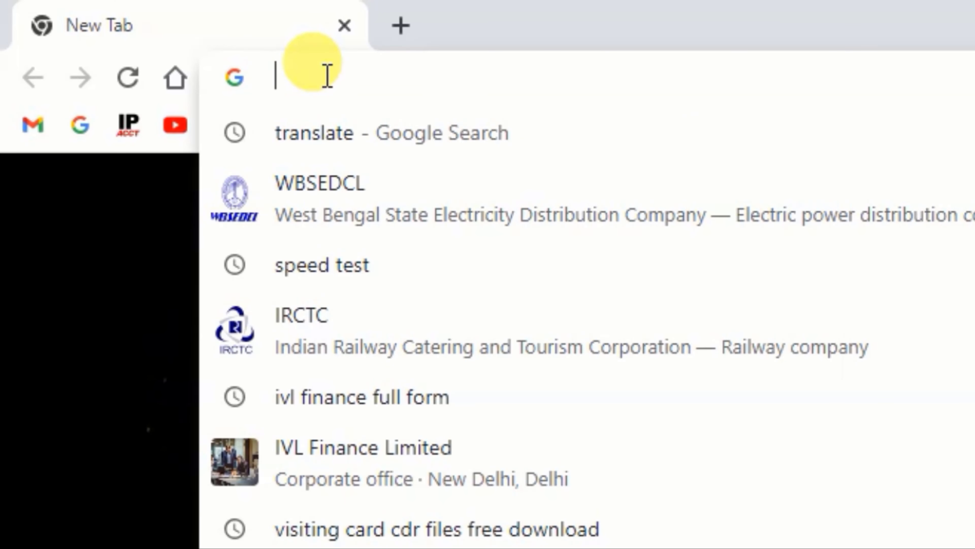
{"action": "type", "text": "train"}
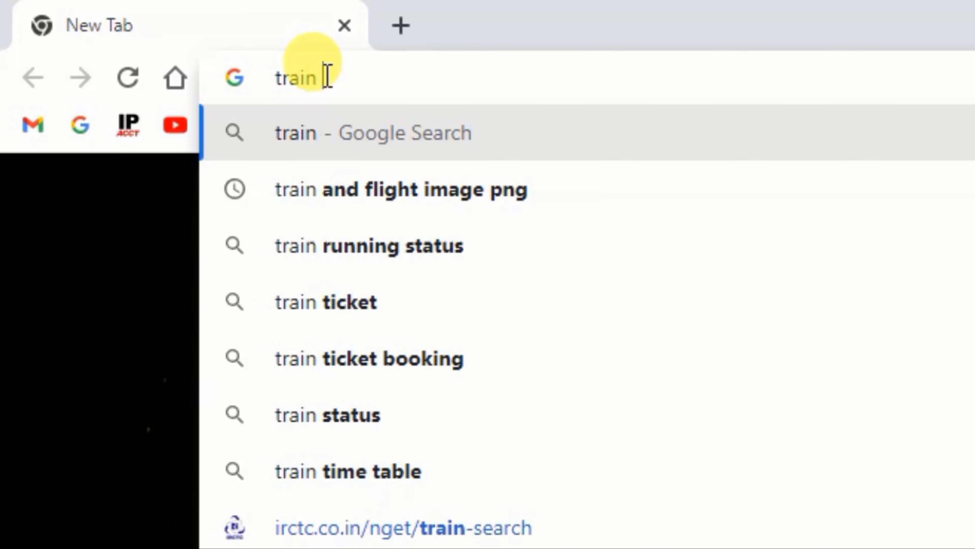
{"action": "type", "text": " flight"}
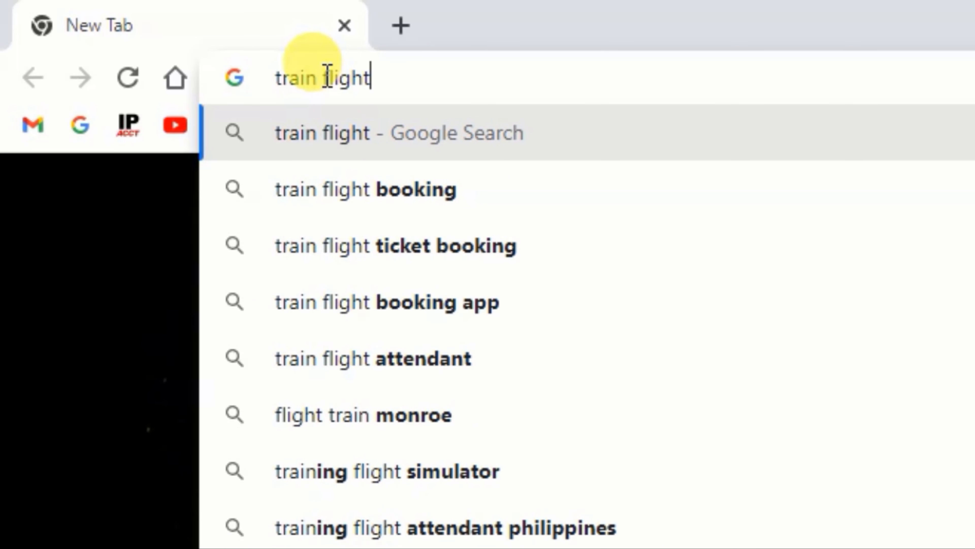
{"action": "type", "text": " png image"}
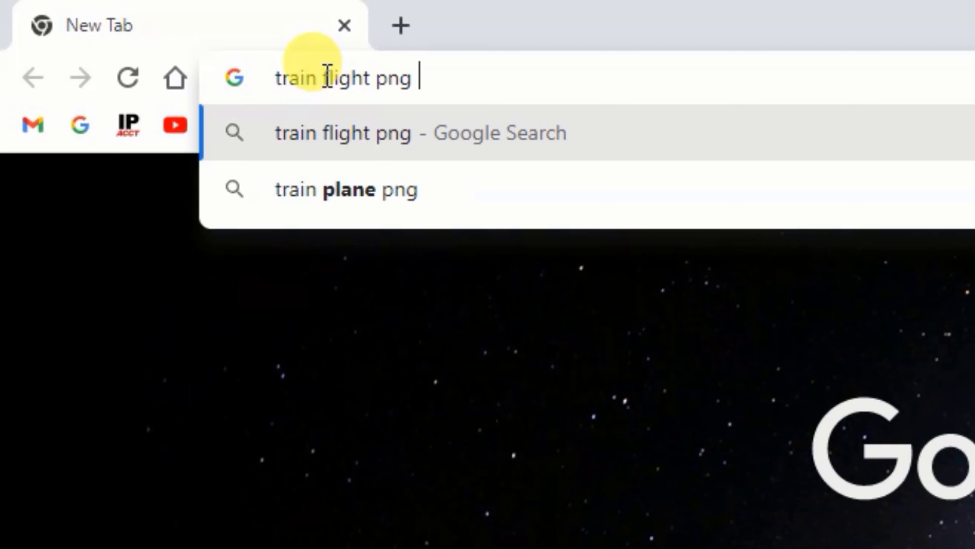
{"action": "type", "text": "s"}
{"action": "key", "text": "Return"}
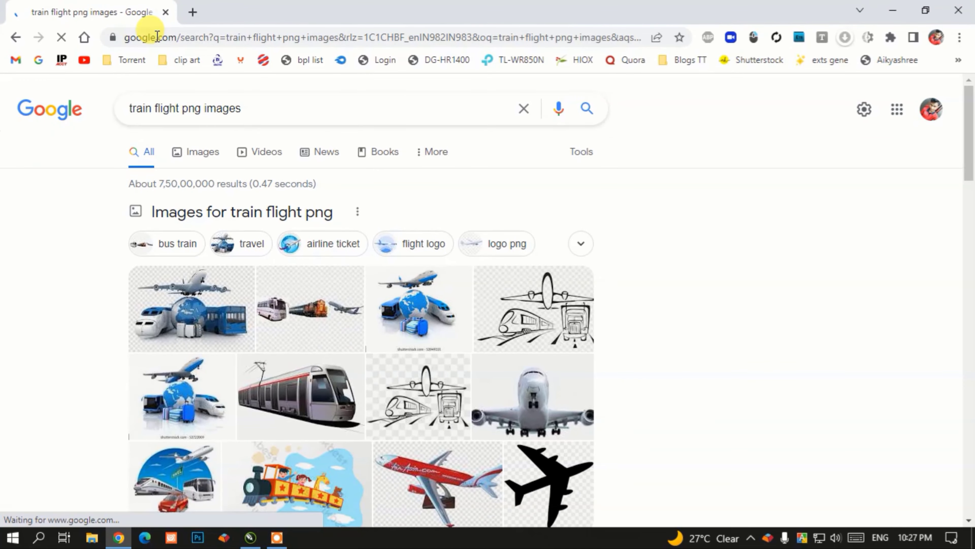
Step: Download the PNGEgg plane, train, globe and bus picture and place pngegg (4).png on the banner in CorelDRAW
{"action": "left_click", "coordinate": [196, 297]}
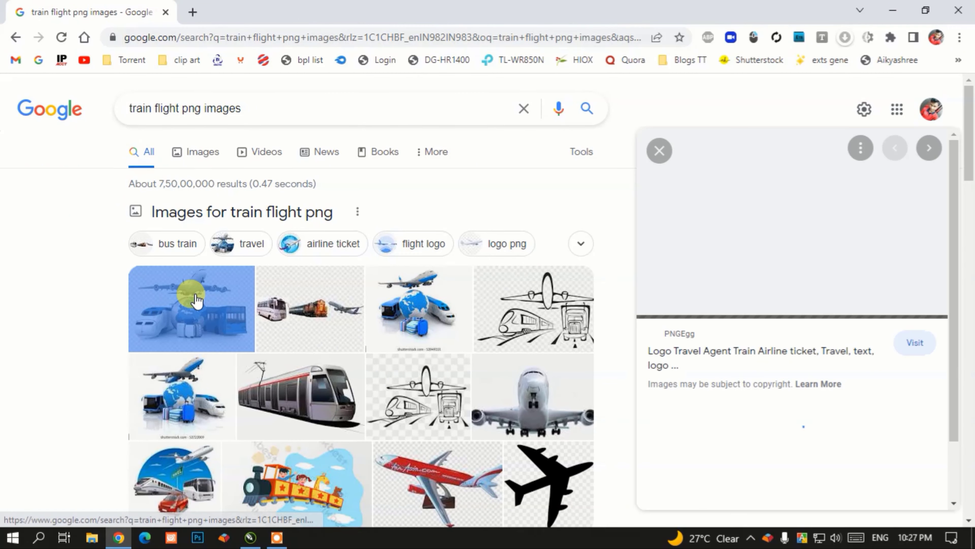
{"action": "left_click", "coordinate": [768, 219]}
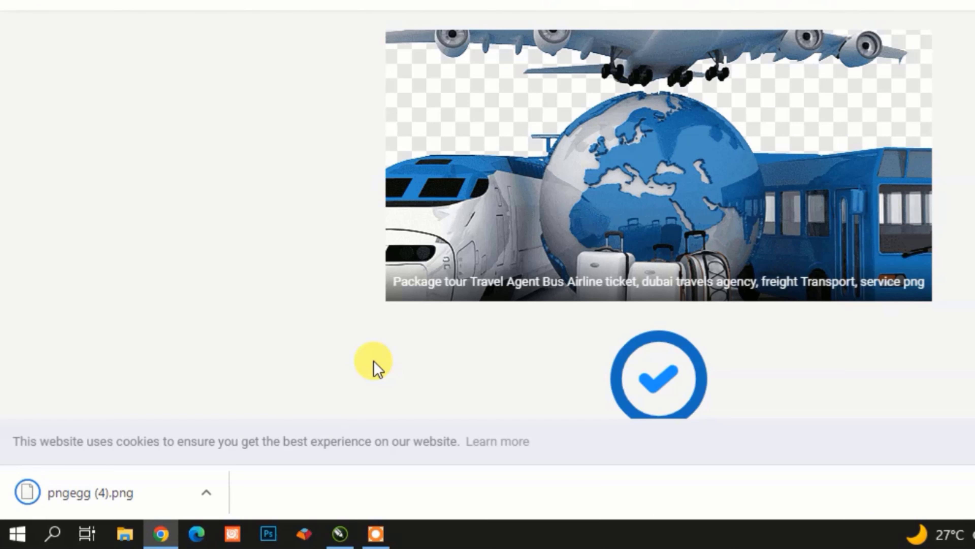
{"action": "left_click_drag", "start_coordinate": [71, 493], "coordinate": [391, 353]}
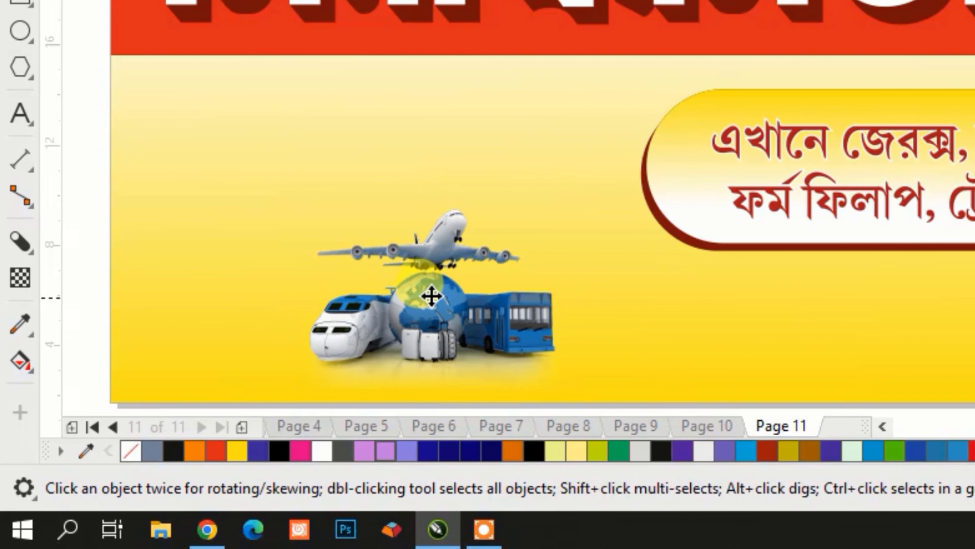
Step: Move and enlarge the travel picture to fill the yellow area between the banner's left edge and the rounded panel
{"action": "left_click_drag", "start_coordinate": [430, 296], "coordinate": [302, 151]}
{"action": "left_click_drag", "start_coordinate": [440, 252], "coordinate": [610, 372]}
{"action": "left_click_drag", "start_coordinate": [162, 50], "coordinate": [81, 27]}
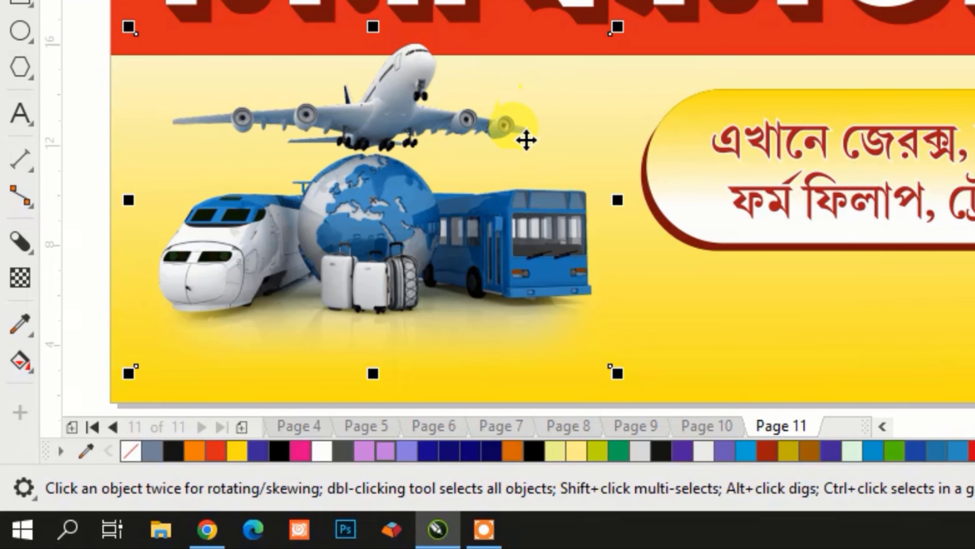
{"action": "left_click_drag", "start_coordinate": [127, 27], "coordinate": [104, 26]}
{"action": "left_click", "coordinate": [87, 56]}
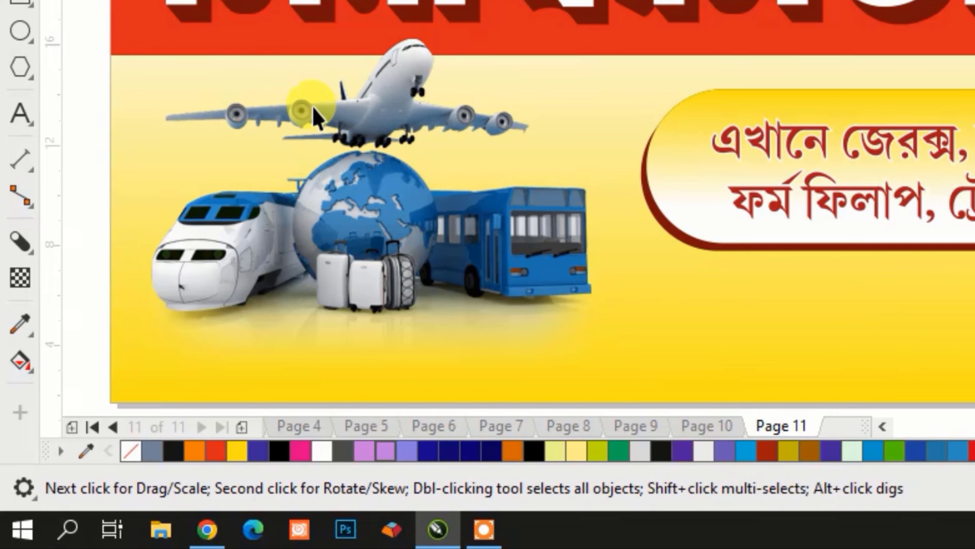
Step: Draw a rectangle about 38.9 × 3.4 inches below the rounded panel, ending at the banner's right edge, filled blue C100 M100 without outline
{"action": "scroll", "coordinate": [305, 109], "scroll_direction": "down", "scroll_amount": 2}
{"action": "scroll", "coordinate": [394, 185], "scroll_direction": "up", "scroll_amount": 2}
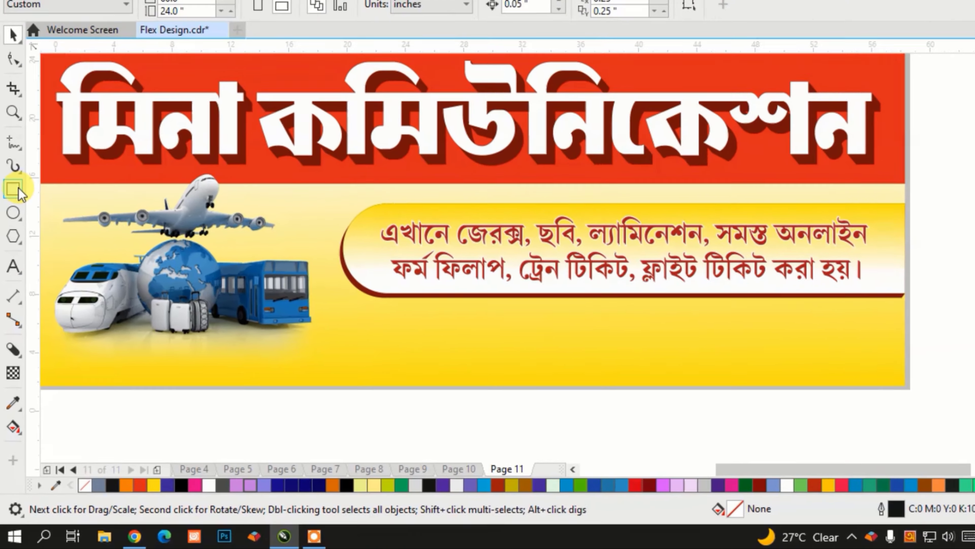
{"action": "left_click", "coordinate": [19, 2]}
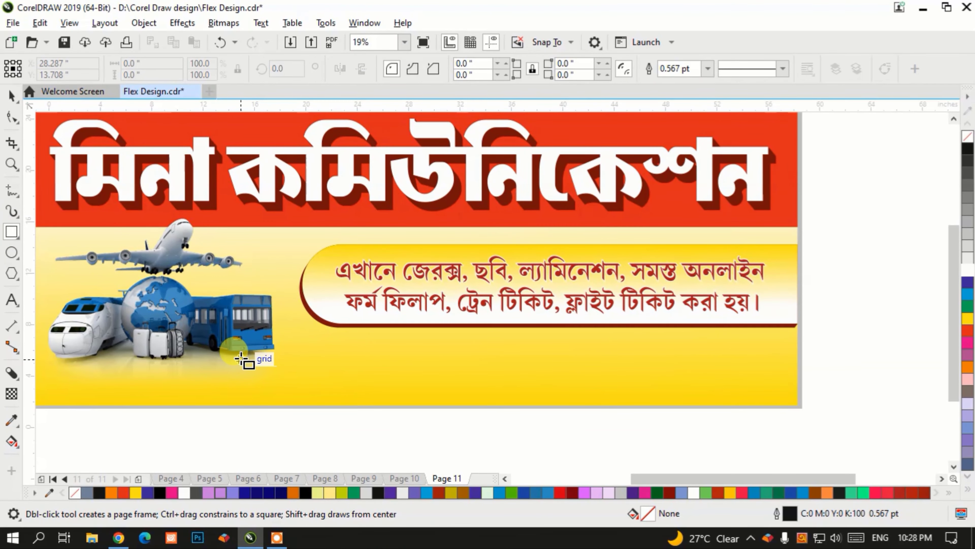
{"action": "left_click_drag", "start_coordinate": [241, 359], "coordinate": [800, 393]}
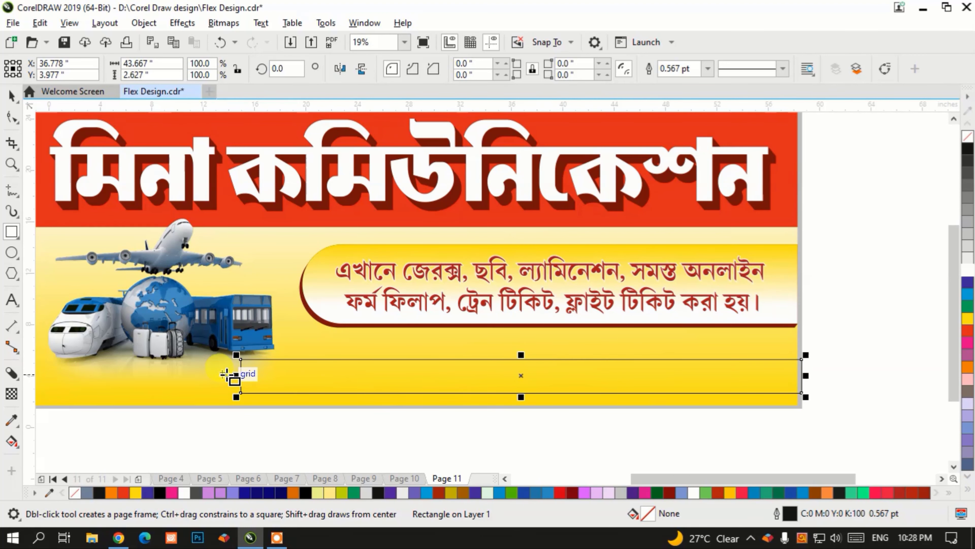
{"action": "left_click_drag", "start_coordinate": [236, 375], "coordinate": [297, 376]}
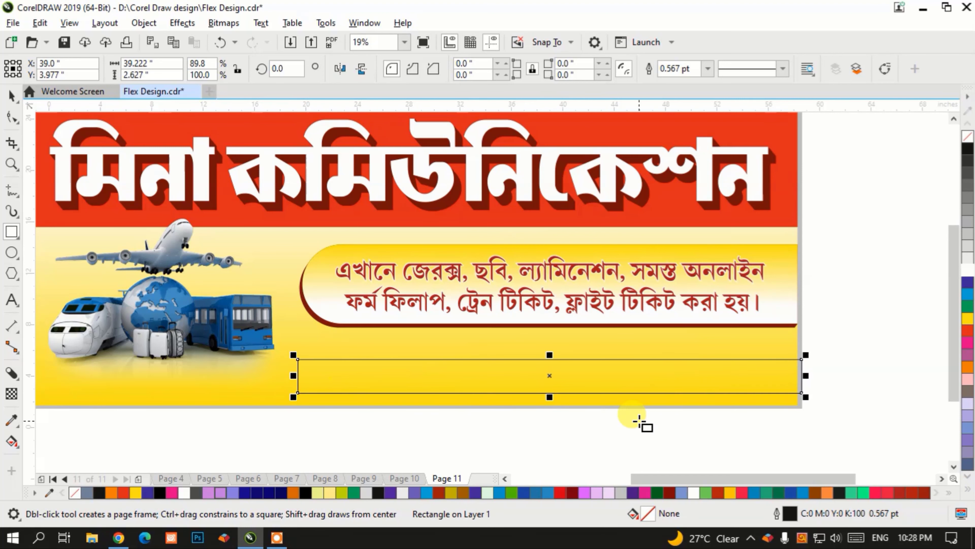
{"action": "left_click_drag", "start_coordinate": [550, 359], "coordinate": [550, 349]}
{"action": "scroll", "coordinate": [804, 371], "scroll_direction": "up", "scroll_amount": 4}
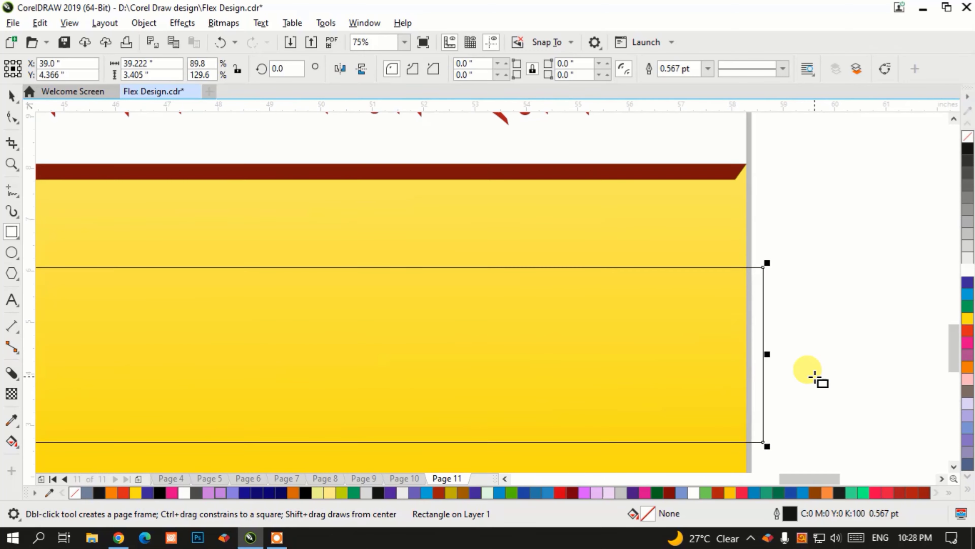
{"action": "left_click_drag", "start_coordinate": [767, 352], "coordinate": [747, 354]}
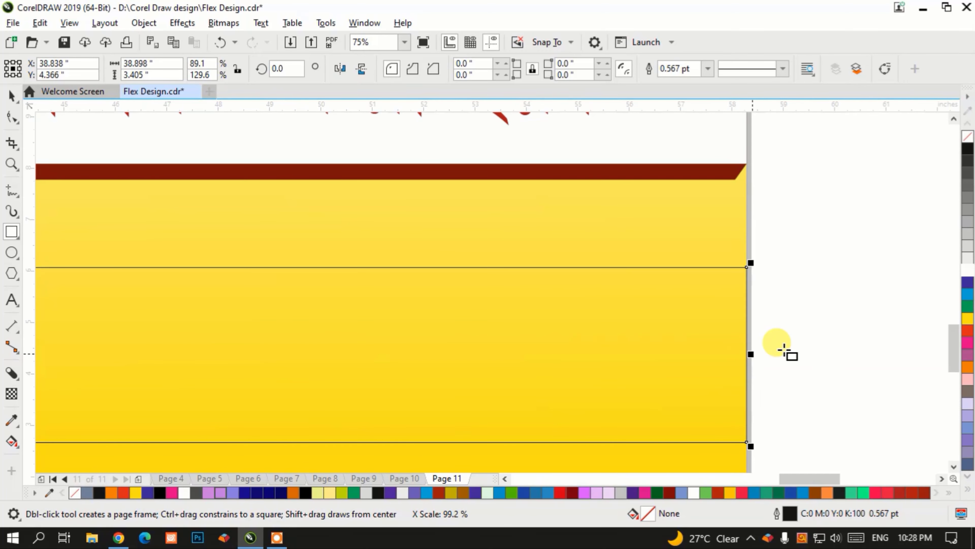
{"action": "left_click", "coordinate": [968, 282]}
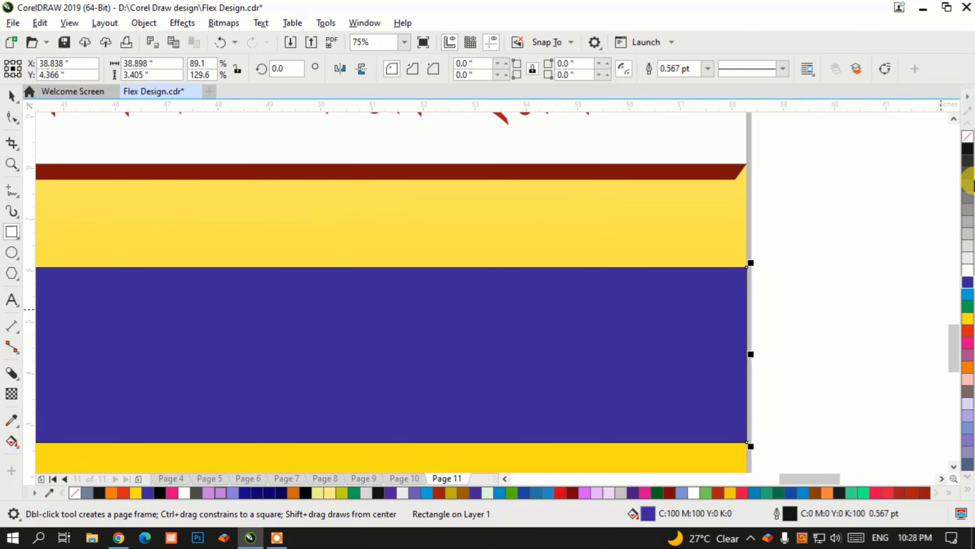
{"action": "right_click", "coordinate": [967, 136]}
Step: Start a white artistic text with the label "ঠিকানা- " on the blue bar in Ruposhi Bangla Unicode at 150 pt
{"action": "scroll", "coordinate": [827, 257], "scroll_direction": "down", "scroll_amount": 2}
{"action": "scroll", "coordinate": [856, 263], "scroll_direction": "down", "scroll_amount": 1}
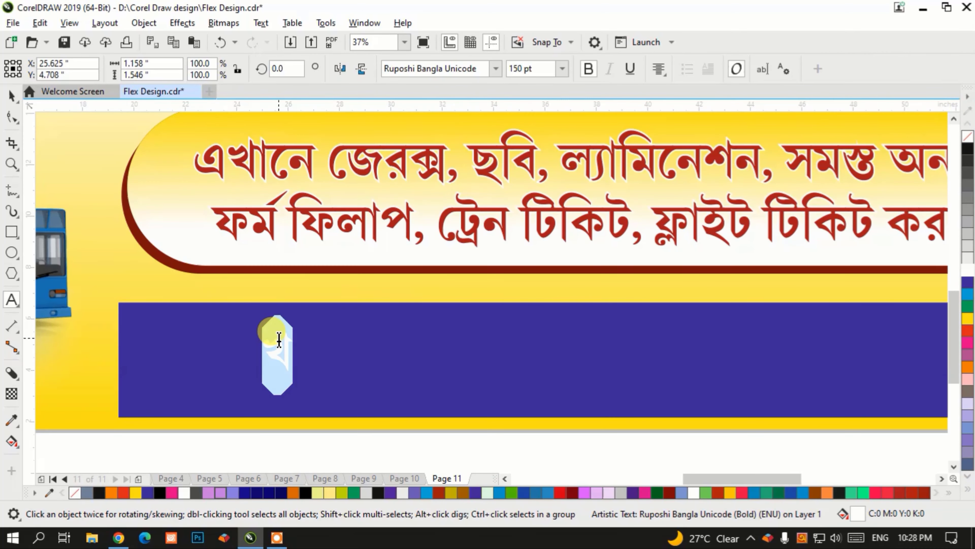
{"action": "type", "text": "ট"}
{"action": "key", "text": "BackSpace"}
{"action": "type", "text": "ঠিকানা- "}
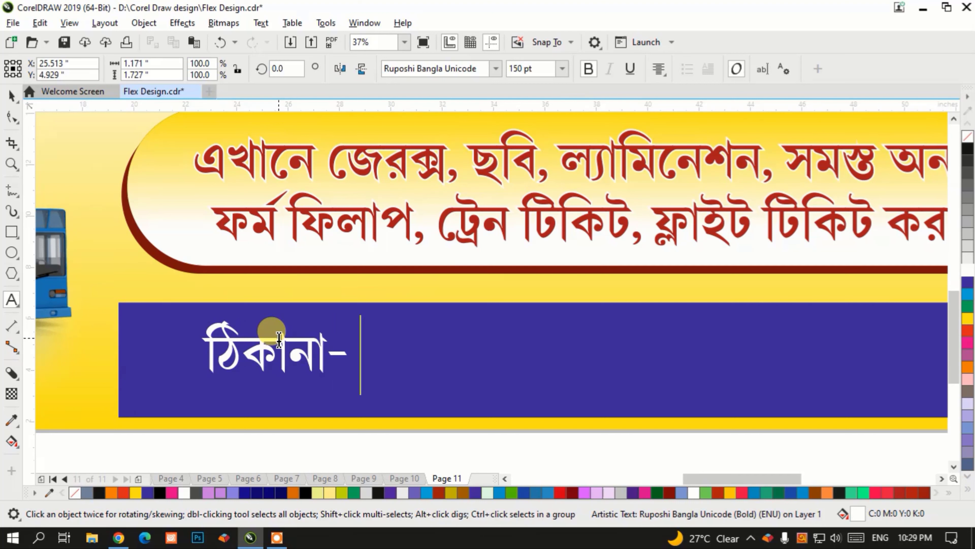
Step: Complete the text with the shop's address after the label and move the line inside the blue bar
{"action": "type", "text": "ইস"}
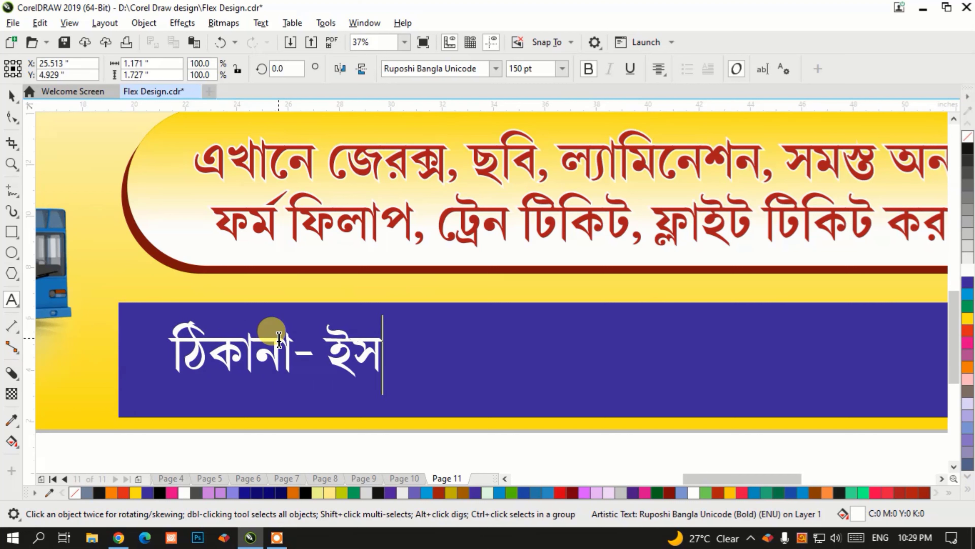
{"action": "type", "text": "লামপুর"}
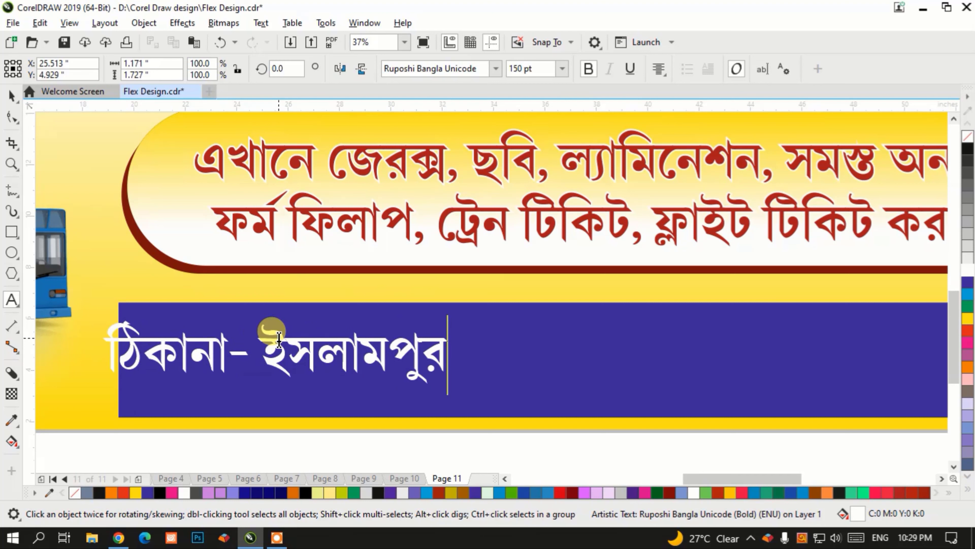
{"action": "type", "text": ", "}
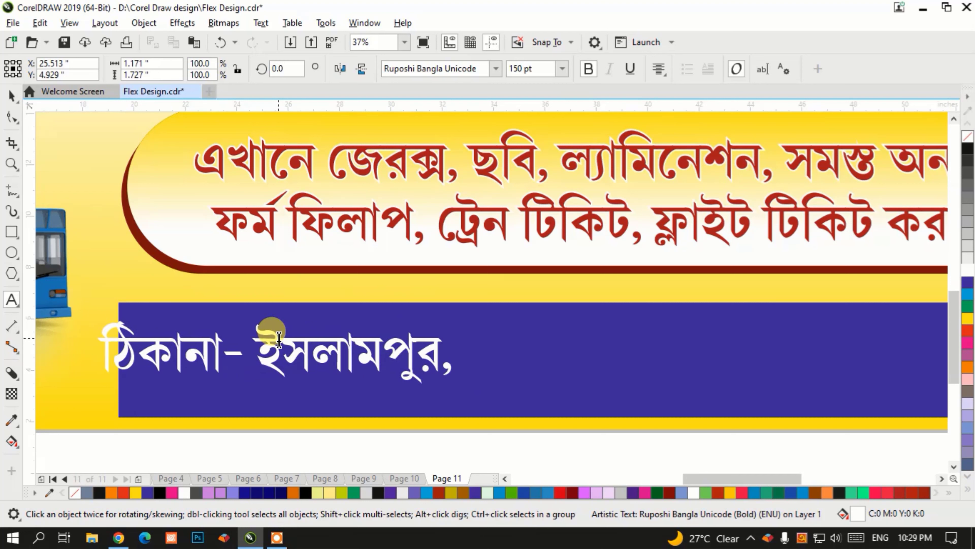
{"action": "type", "text": "ম"}
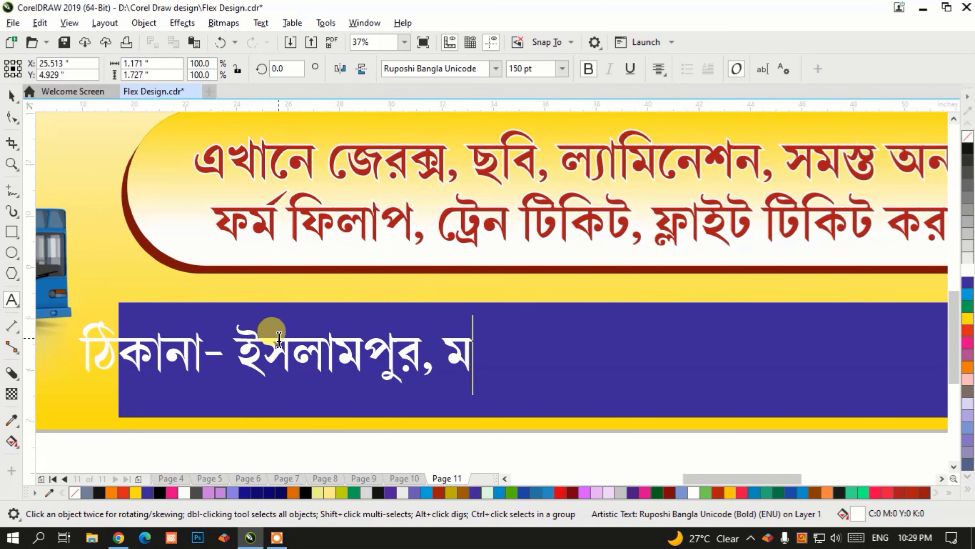
{"action": "key", "text": "BackSpace"}
{"action": "type", "text": "বাজার"}
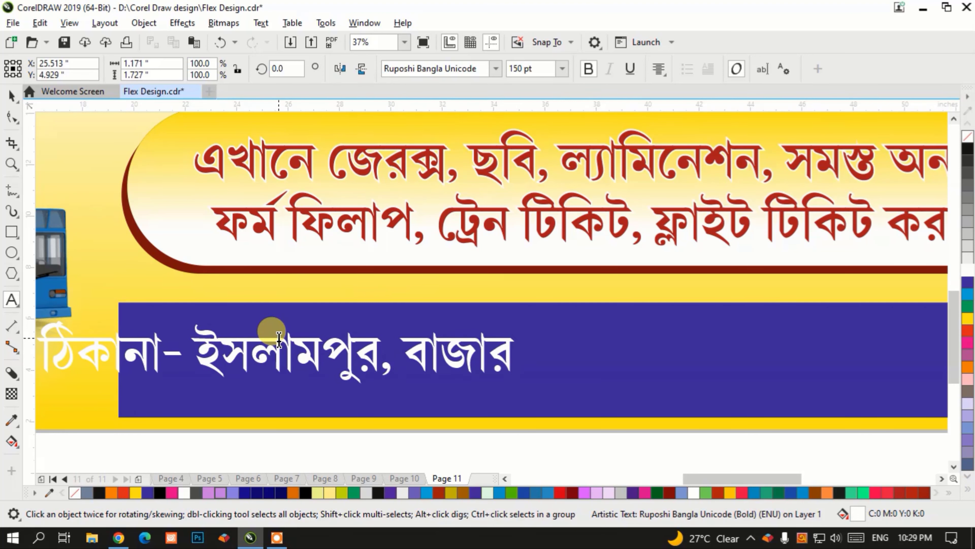
{"action": "type", "text": ", মুর্স"}
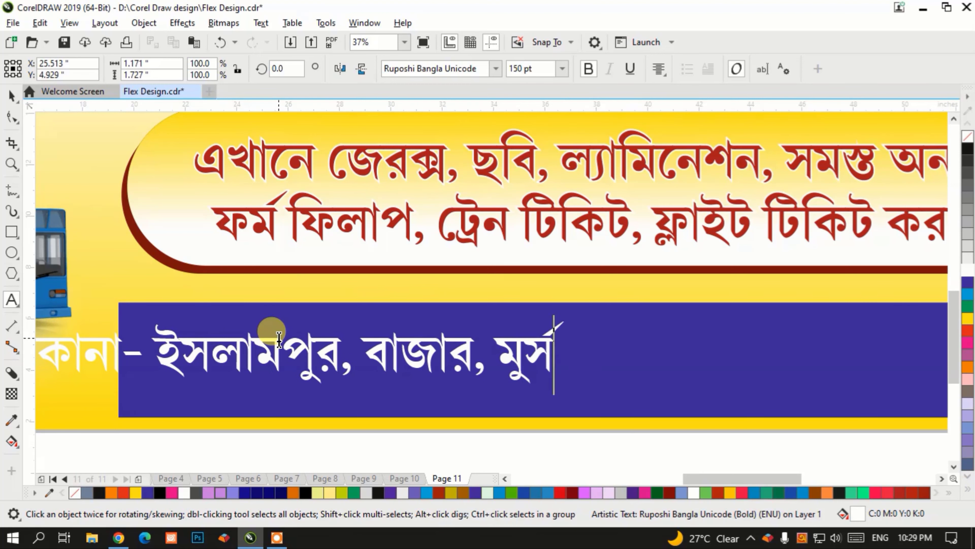
{"action": "key", "text": "BackSpace"}
{"action": "type", "text": "শিদাবাদ"}
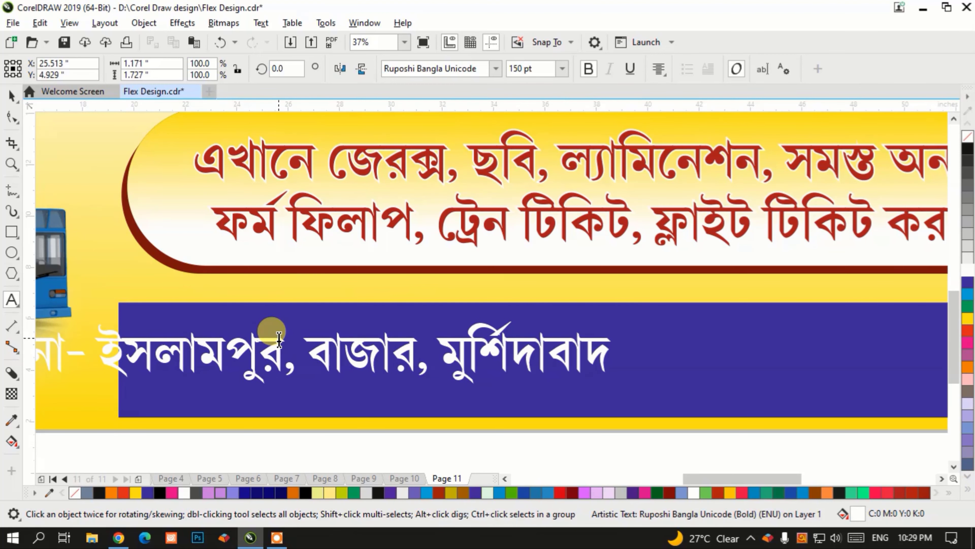
{"action": "key", "text": "ctrl+space"}
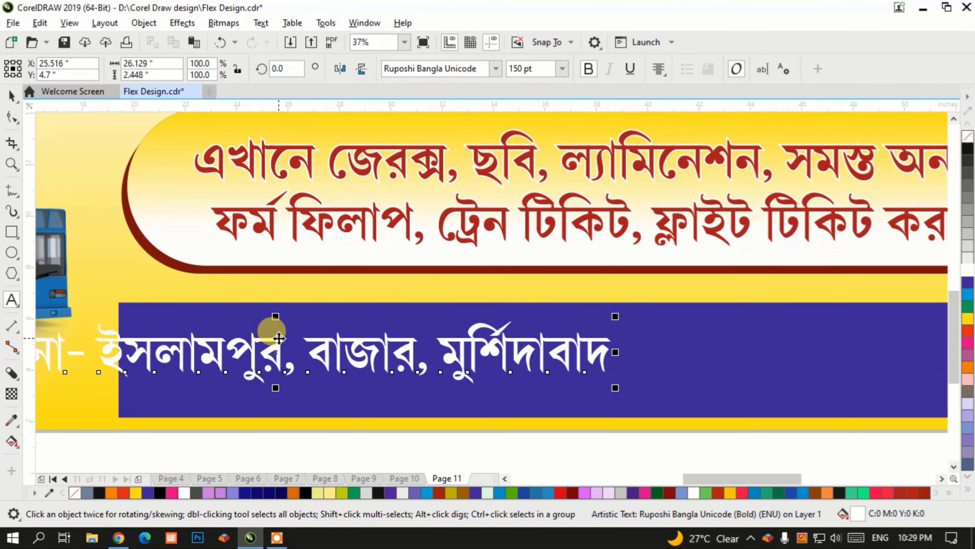
{"action": "scroll", "coordinate": [290, 352], "scroll_direction": "down", "scroll_amount": 2}
{"action": "left_click_drag", "start_coordinate": [330, 348], "coordinate": [453, 355]}
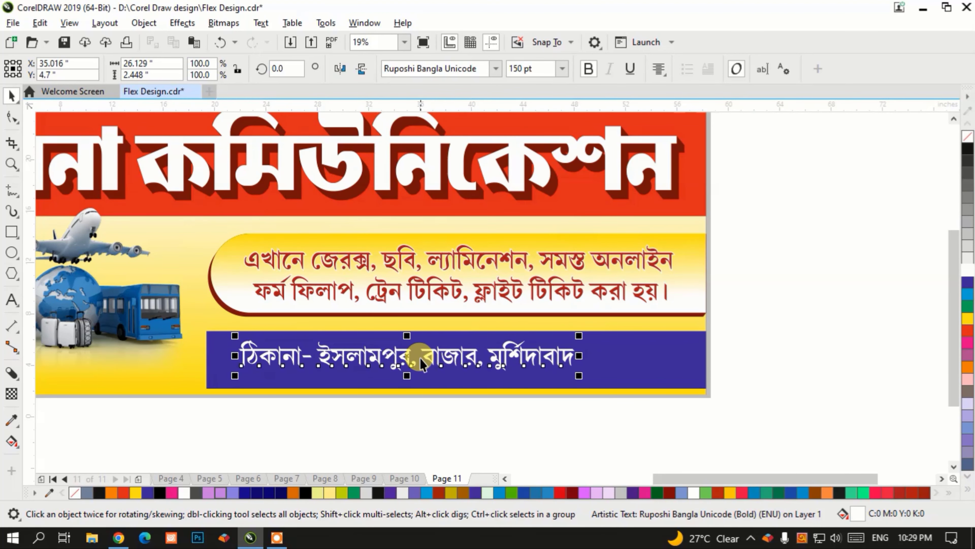
Step: Remove both commas between the parts of the address text on the blue bar
{"action": "scroll", "coordinate": [420, 358], "scroll_direction": "up", "scroll_amount": 4}
{"action": "left_click", "coordinate": [400, 381]}
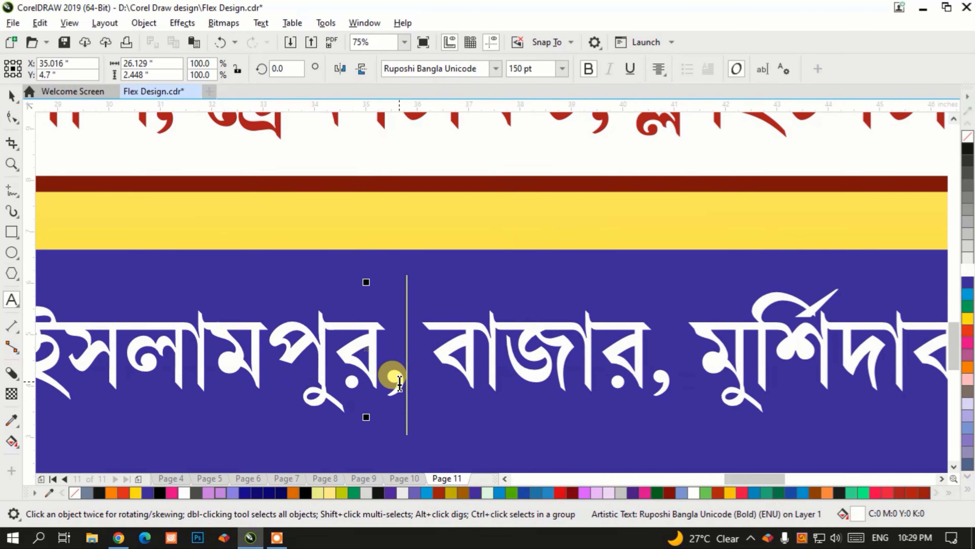
{"action": "key", "text": "BackSpace"}
{"action": "left_click", "coordinate": [655, 378]}
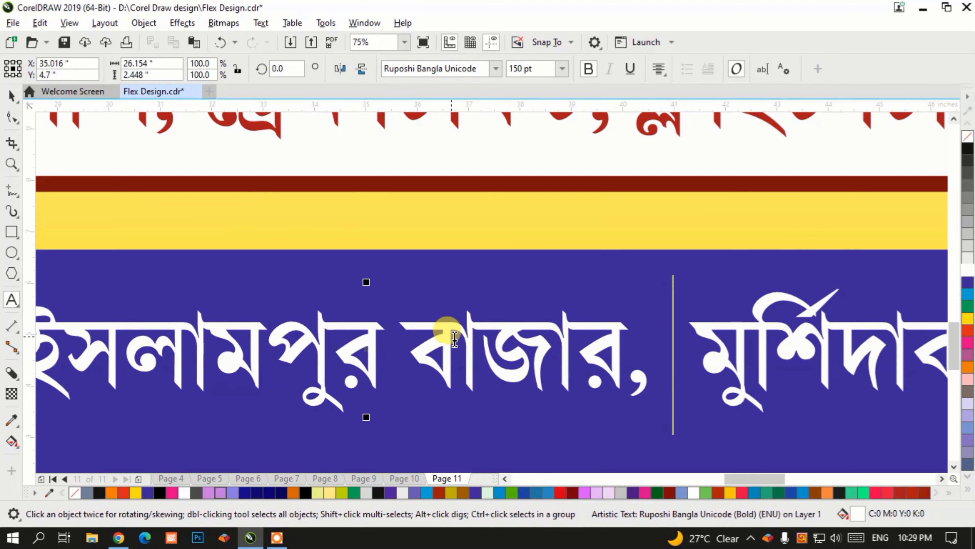
{"action": "key", "text": "BackSpace"}
{"action": "key", "text": "BackSpace"}
{"action": "left_click", "coordinate": [422, 354]}
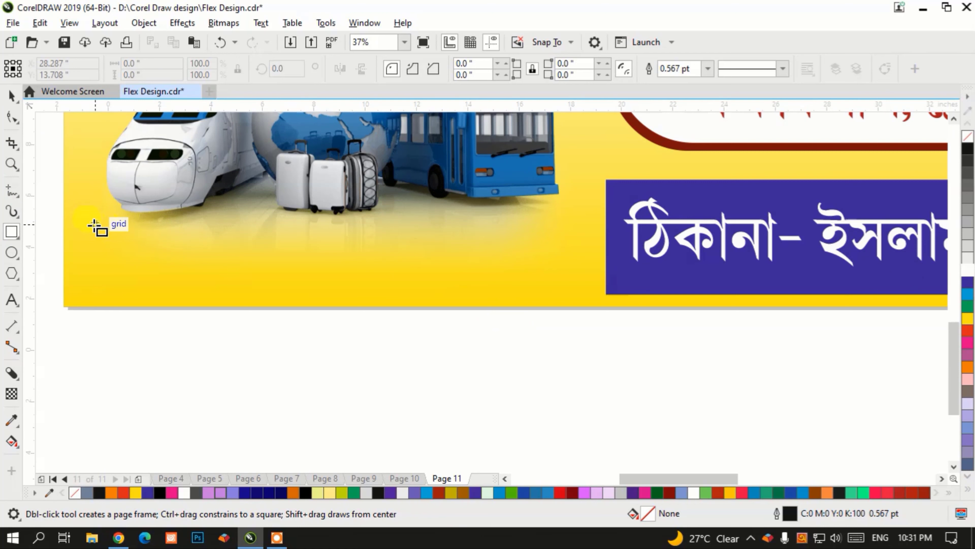
Step: Draw a rectangle about 20 × 2.1 inches below the travel picture, ending at the blue bar, filled red M100 Y100 without outline
{"action": "mouse_move", "coordinate": [92, 225]}
{"action": "left_mouse_down"}
{"action": "mouse_move", "coordinate": [496, 279]}
{"action": "mouse_move", "coordinate": [607, 278]}
{"action": "left_mouse_up"}
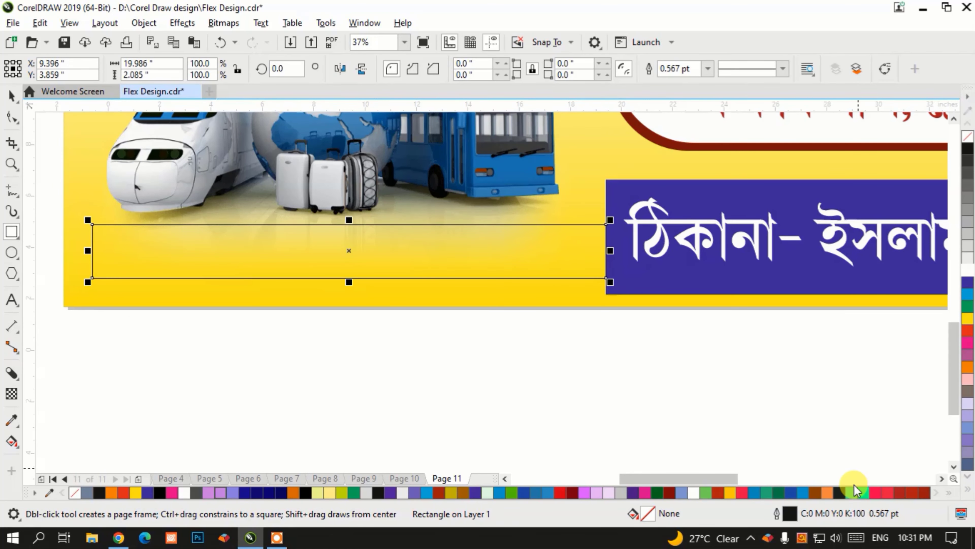
{"action": "left_click", "coordinate": [902, 493]}
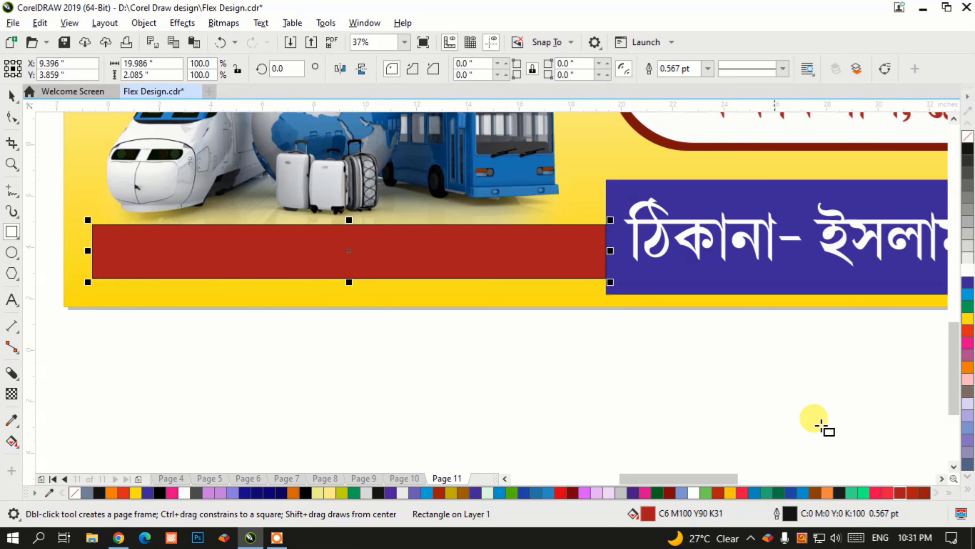
{"action": "left_click", "coordinate": [967, 331]}
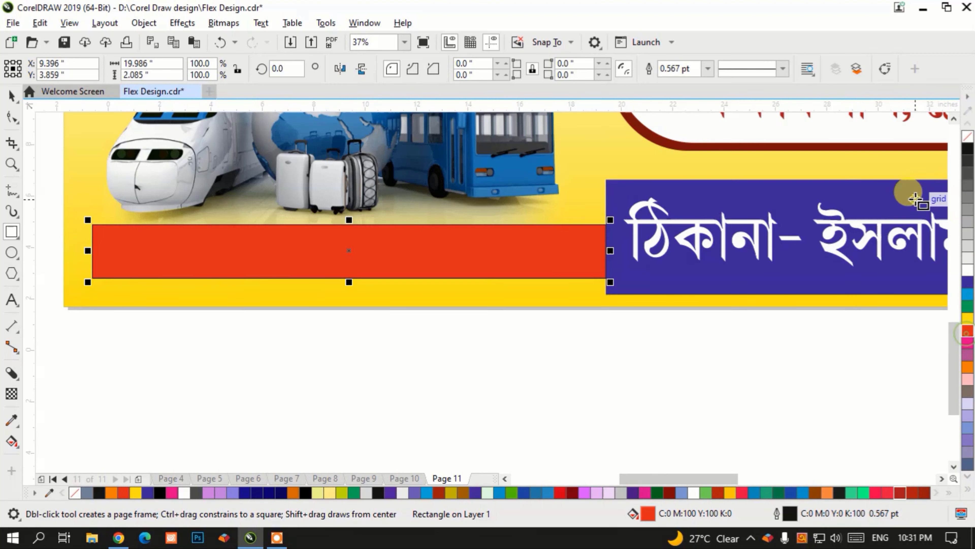
{"action": "right_click", "coordinate": [968, 136]}
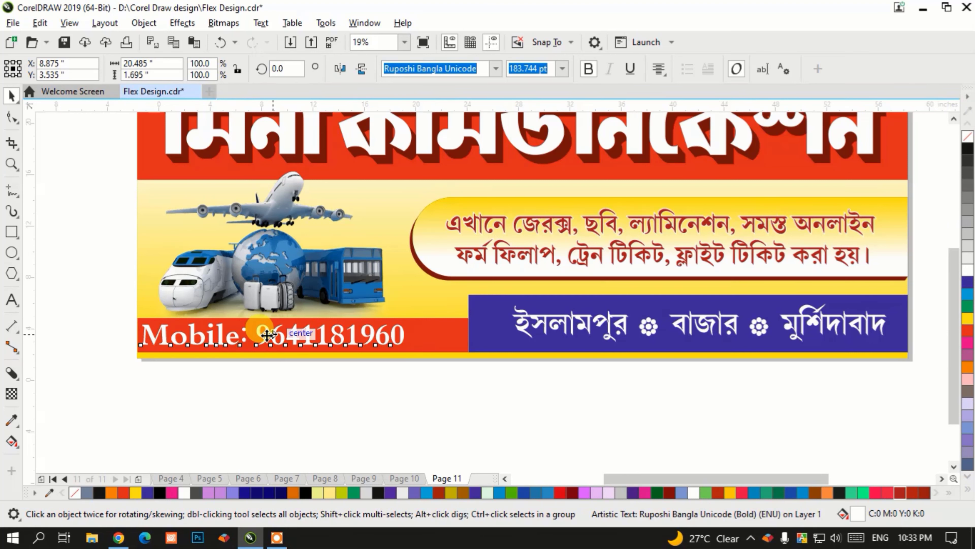
Step: Centre the mobile number text on the red bar and replace its word "Mobile" with "Contact No"
{"action": "left_click_drag", "start_coordinate": [267, 335], "coordinate": [295, 335]}
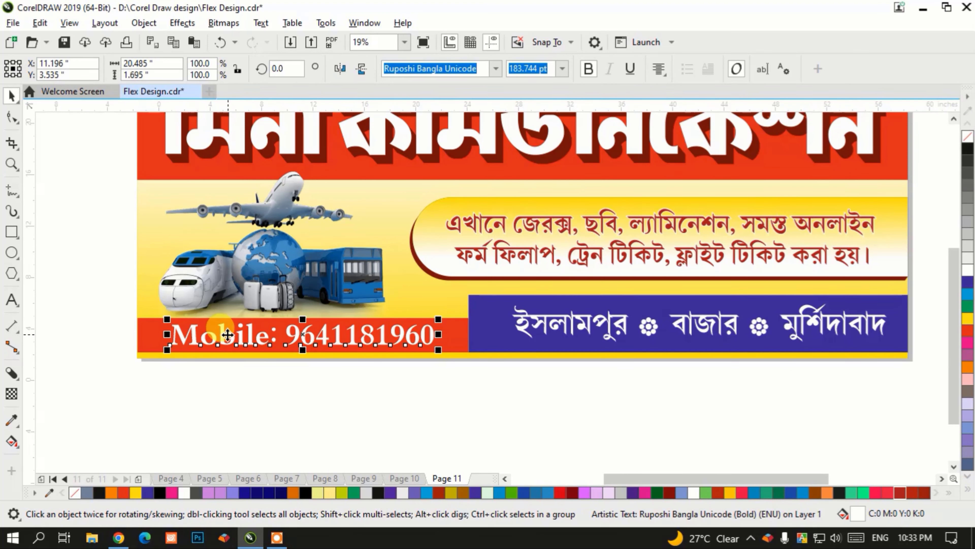
{"action": "scroll", "coordinate": [223, 333], "scroll_direction": "up", "scroll_amount": 2}
{"action": "double_click", "coordinate": [127, 327]}
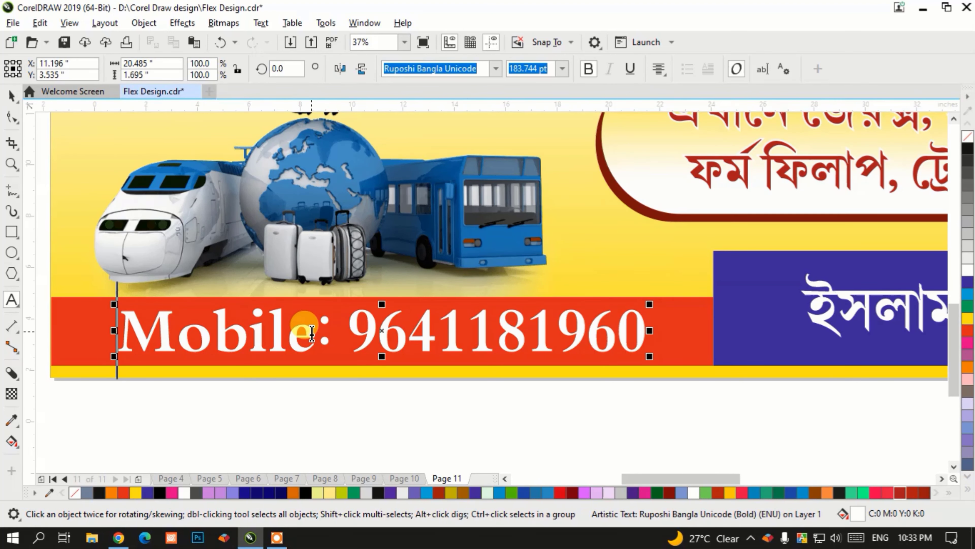
{"action": "left_click_drag", "start_coordinate": [311, 333], "coordinate": [134, 337]}
{"action": "type", "text": "Contact"}
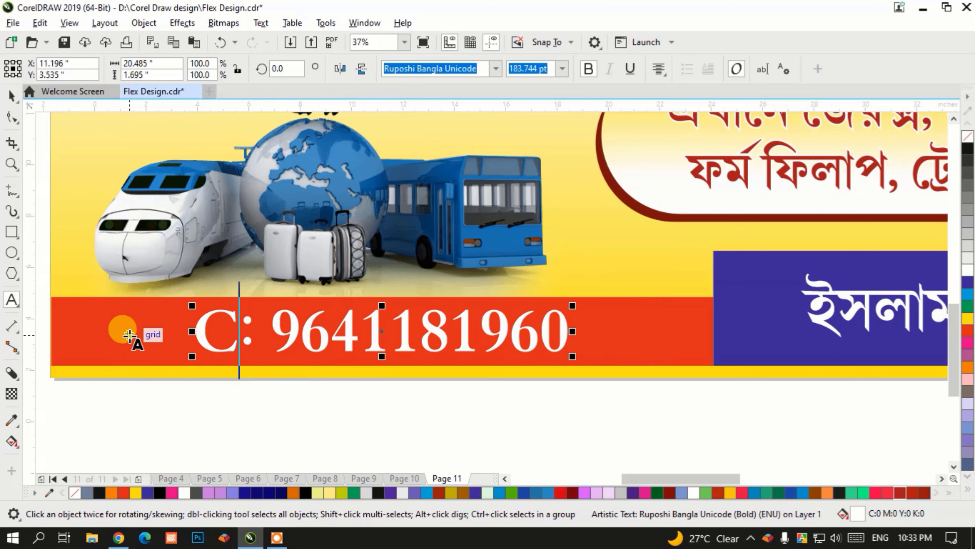
{"action": "type", "text": " No"}
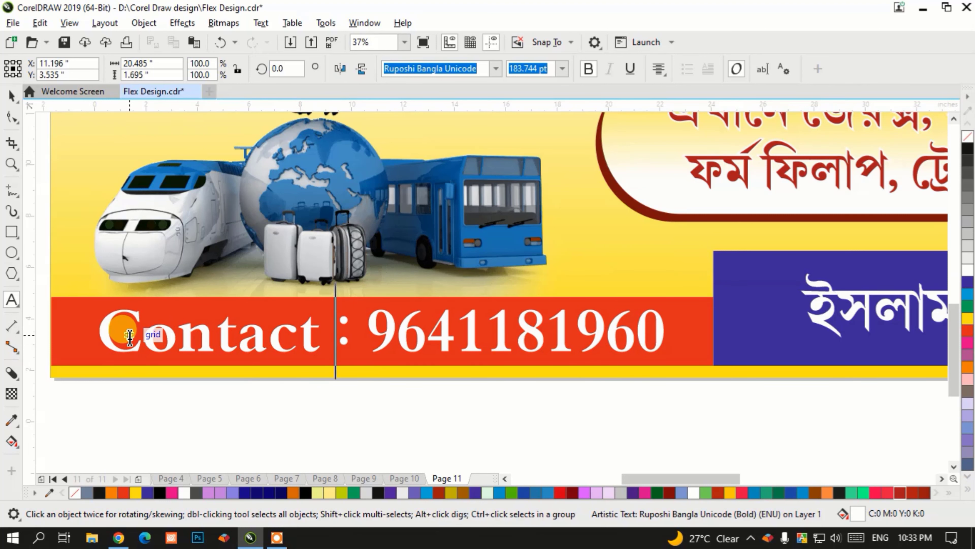
{"action": "key", "text": "ctrl+space"}
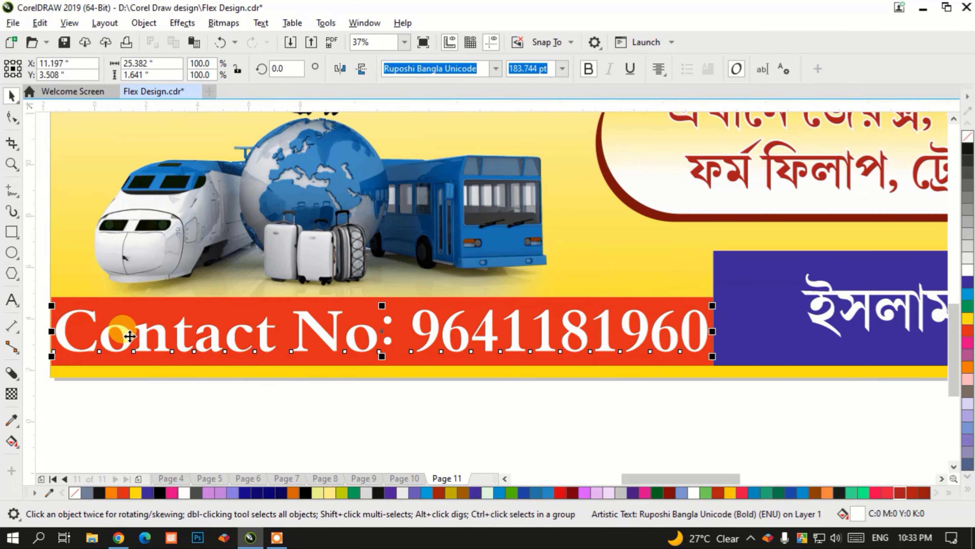
Step: Narrow the contact number text about its centre to about 24.2 inches wide, leaving margins inside the red bar
{"action": "scroll", "coordinate": [234, 351], "scroll_direction": "down", "scroll_amount": 2}
{"action": "scroll", "coordinate": [171, 344], "scroll_direction": "up", "scroll_amount": 2}
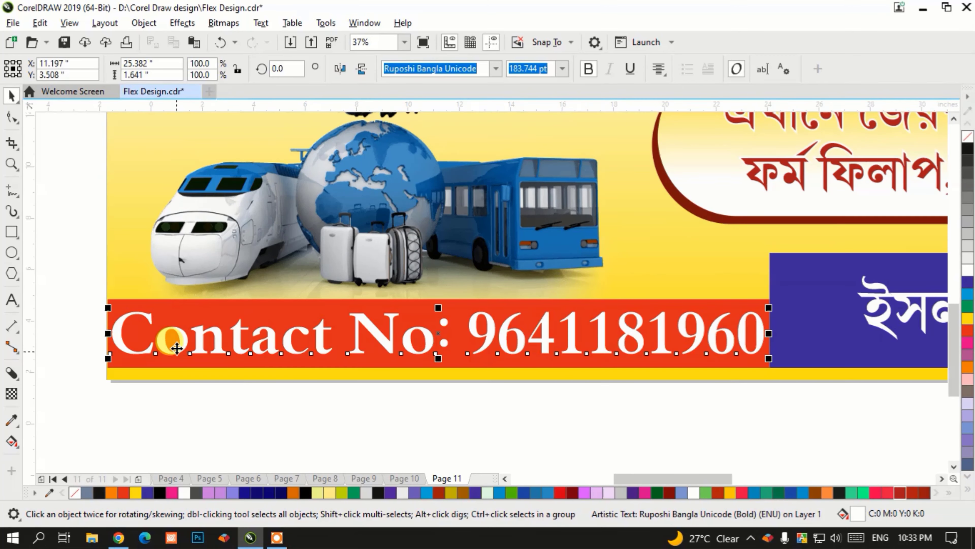
{"action": "left_click_drag", "start_coordinate": [106, 337], "coordinate": [119, 336]}
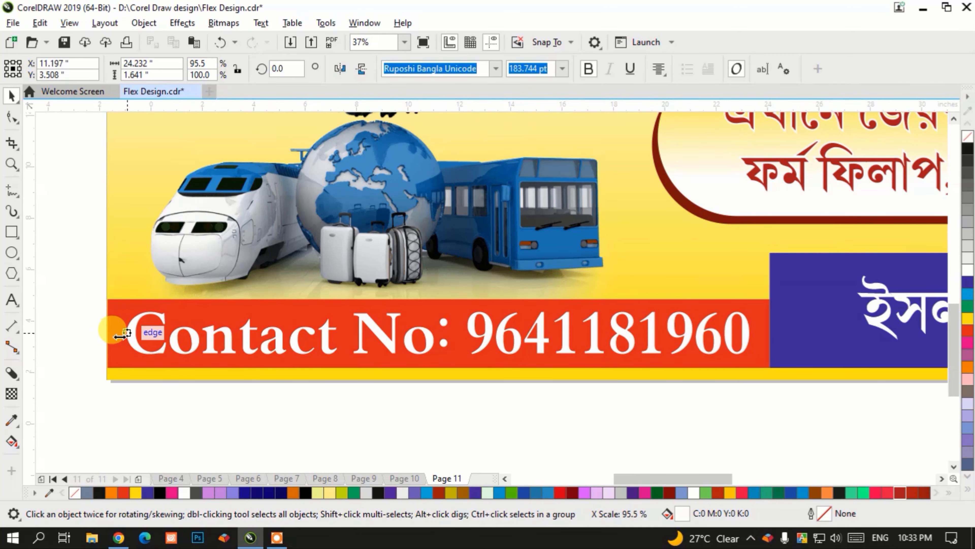
{"action": "left_click", "coordinate": [187, 408]}
{"action": "scroll", "coordinate": [161, 392], "scroll_direction": "down", "scroll_amount": 2}
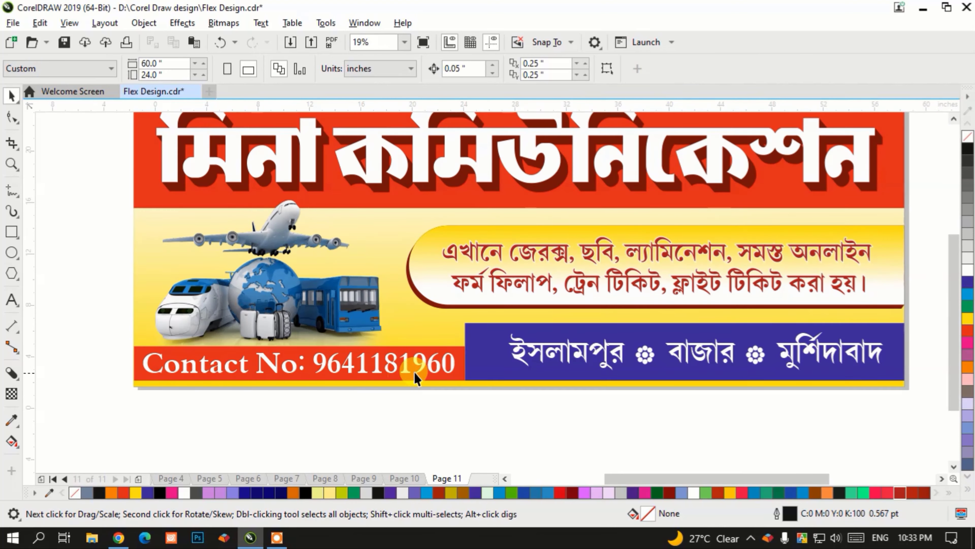
Step: Convert the blue address bar to curves
{"action": "scroll", "coordinate": [474, 355], "scroll_direction": "up", "scroll_amount": 2}
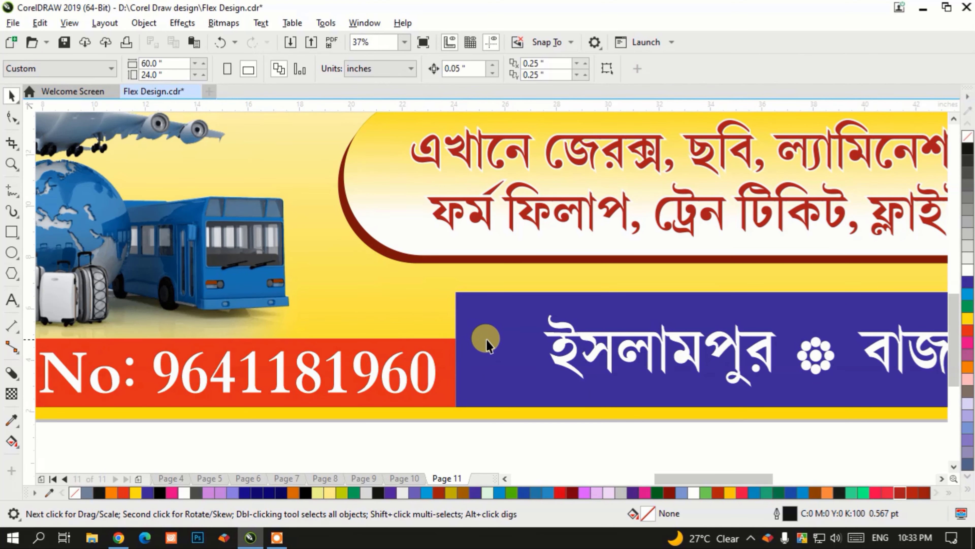
{"action": "left_click", "coordinate": [497, 343]}
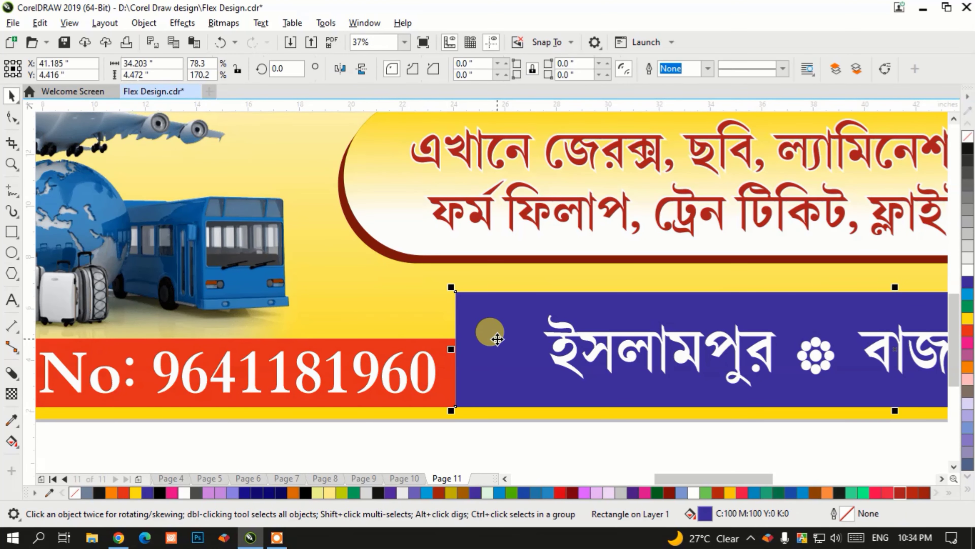
{"action": "key", "text": "ctrl+q"}
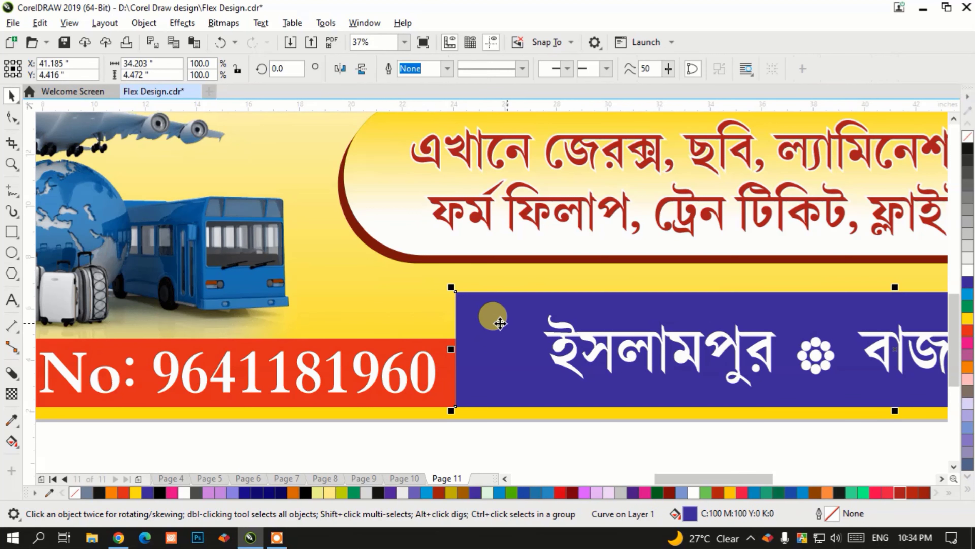
Step: Cut the blue bar's upper-left corner diagonally by adding a node on each adjoining edge, level with the red bar's top, and deleting the corner node
{"action": "left_click", "coordinate": [13, 117]}
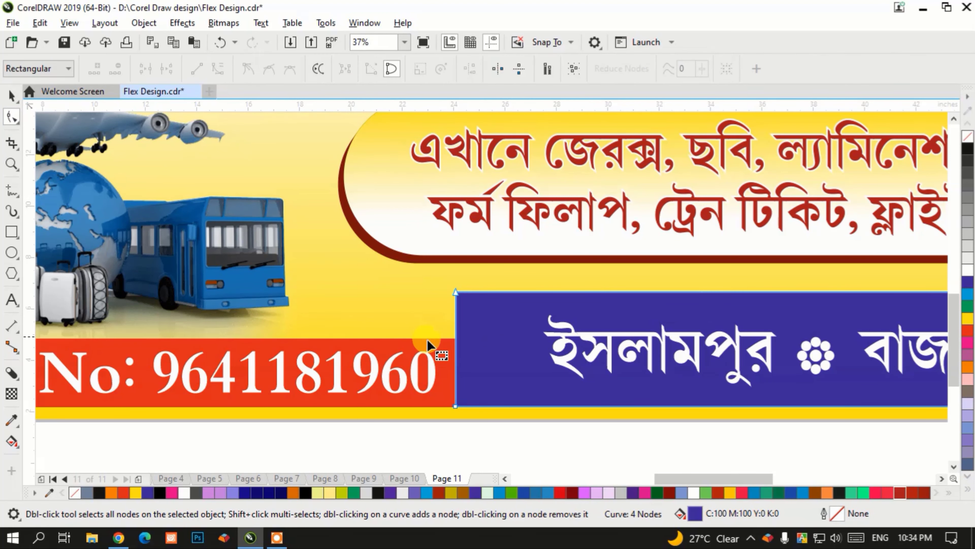
{"action": "scroll", "coordinate": [475, 344], "scroll_direction": "up", "scroll_amount": 2}
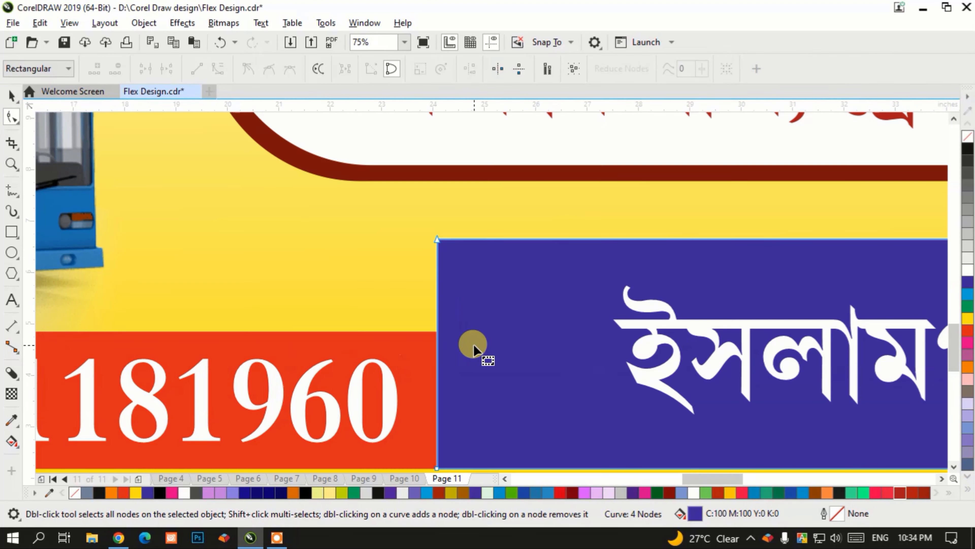
{"action": "double_click", "coordinate": [437, 334]}
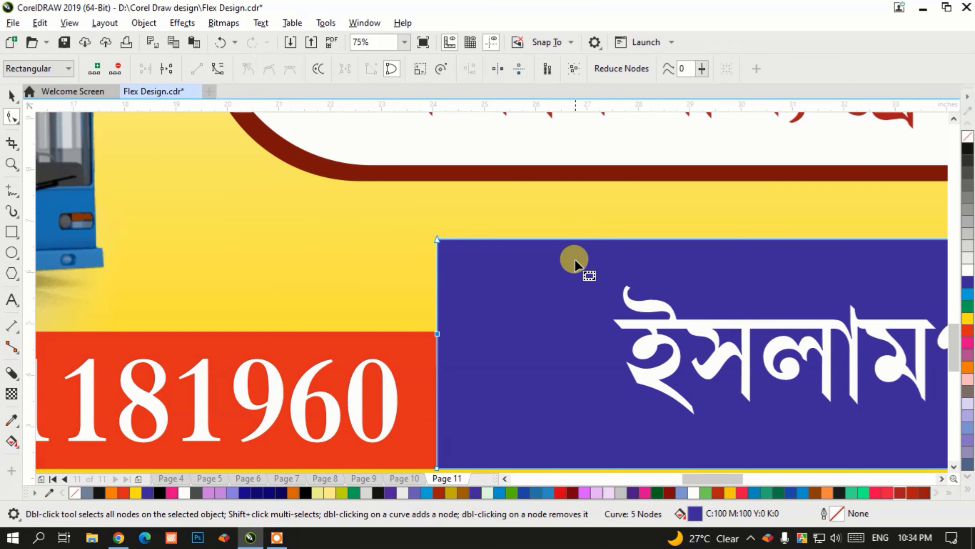
{"action": "left_click", "coordinate": [592, 242]}
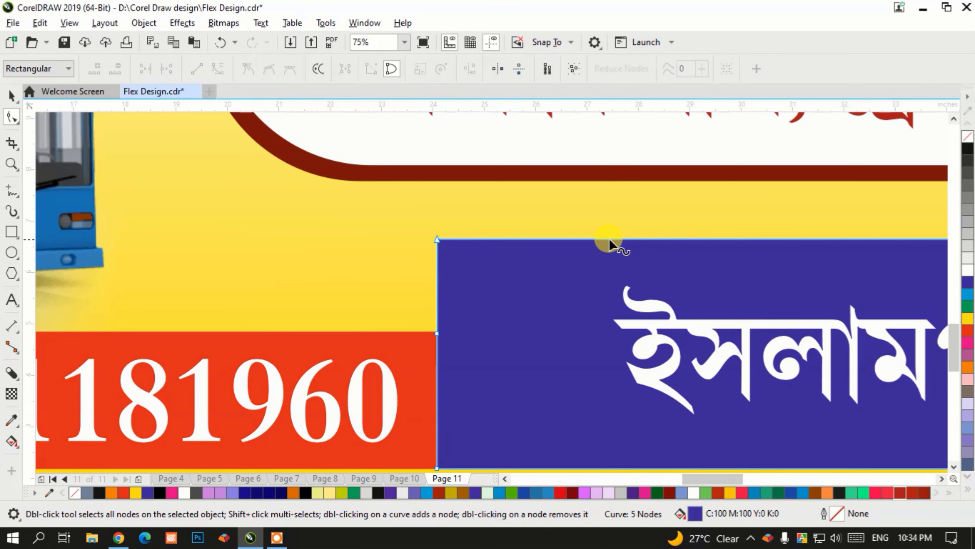
{"action": "double_click", "coordinate": [571, 240]}
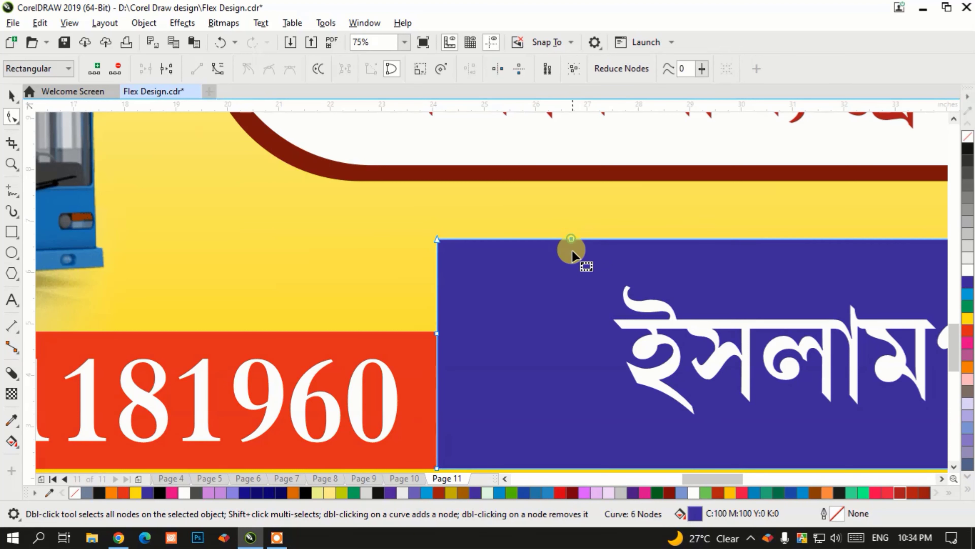
{"action": "key", "text": "Delete"}
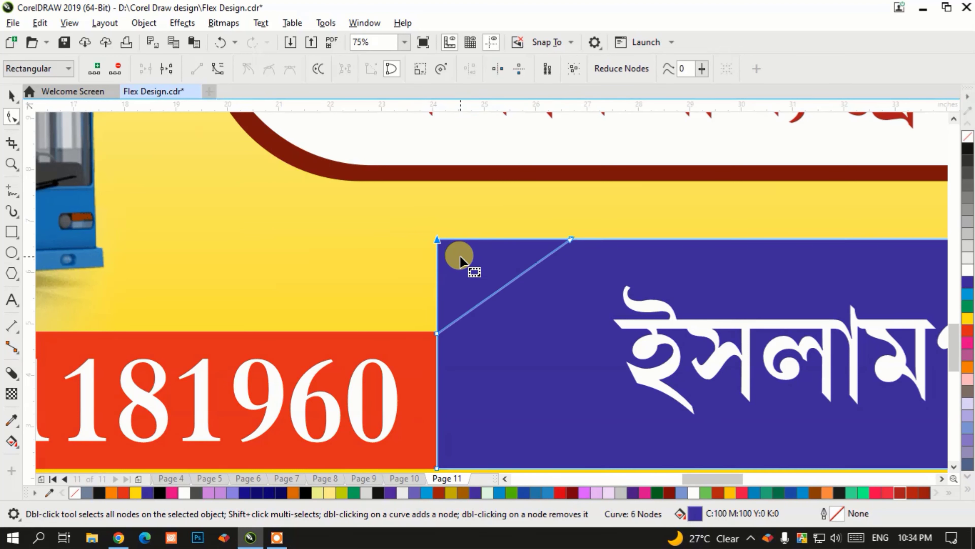
{"action": "scroll", "coordinate": [460, 261], "scroll_direction": "down", "scroll_amount": 4}
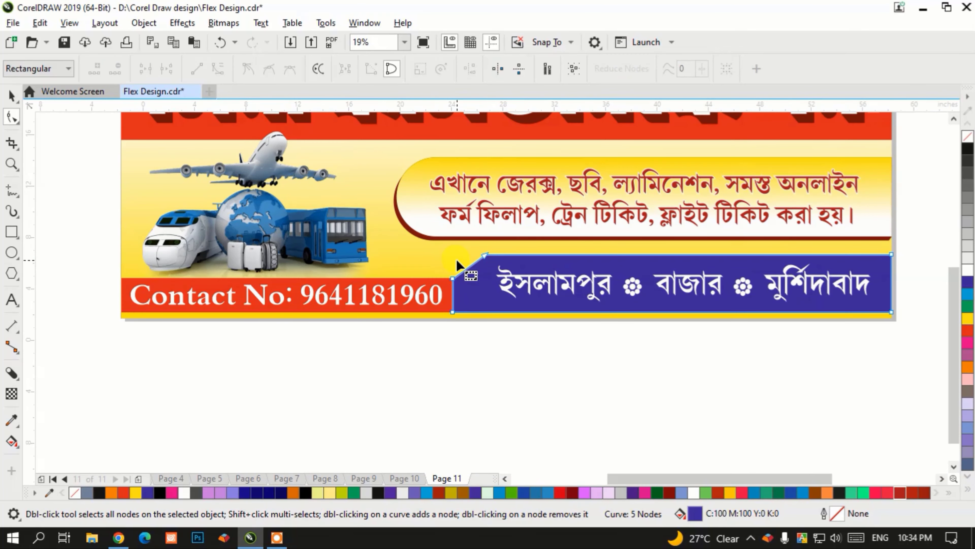
{"action": "left_click", "coordinate": [11, 95]}
{"action": "left_click", "coordinate": [453, 352]}
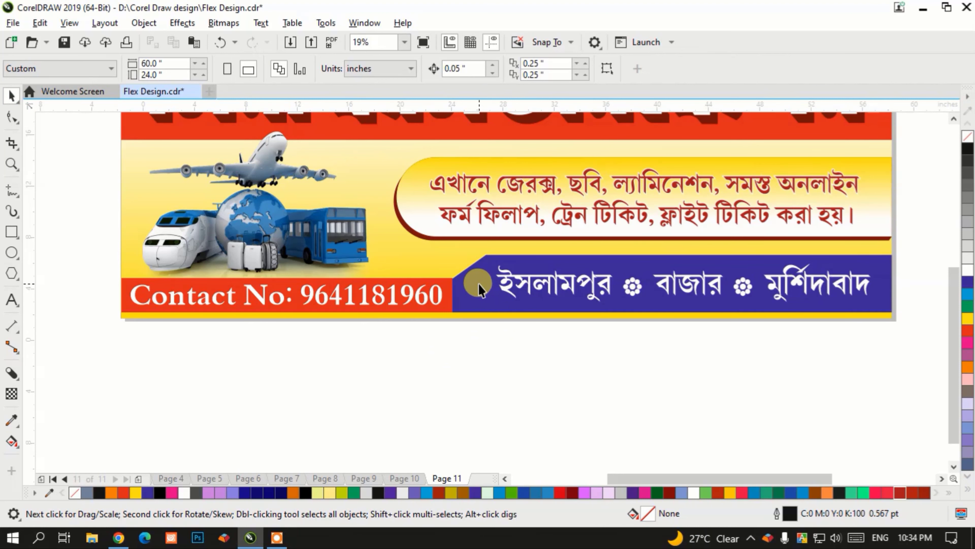
{"action": "scroll", "coordinate": [479, 291], "scroll_direction": "down", "scroll_amount": 2}
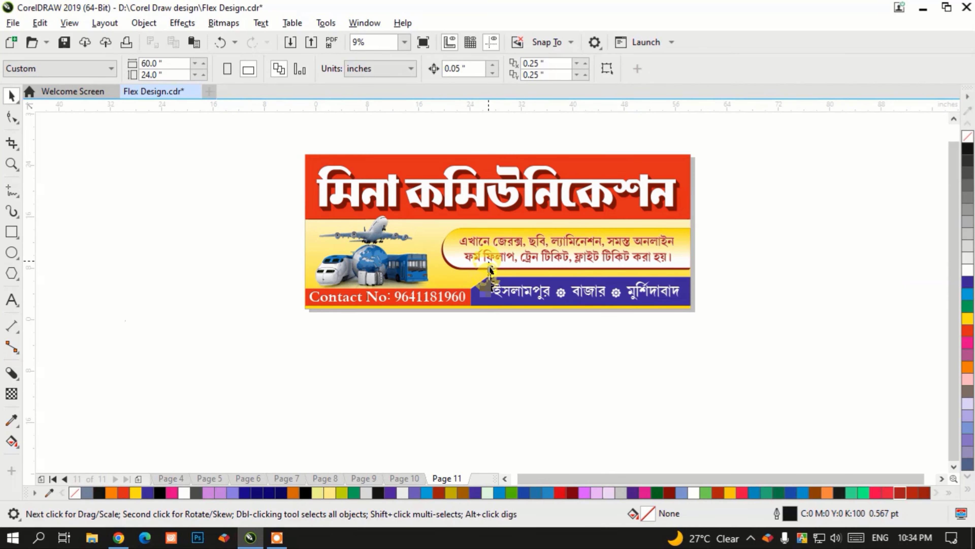
{"action": "scroll", "coordinate": [489, 263], "scroll_direction": "up", "scroll_amount": 2}
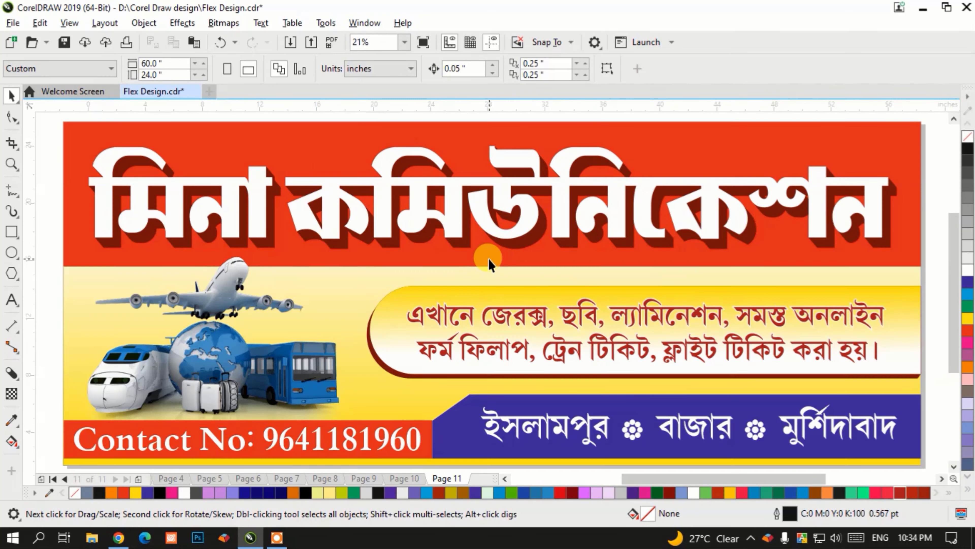